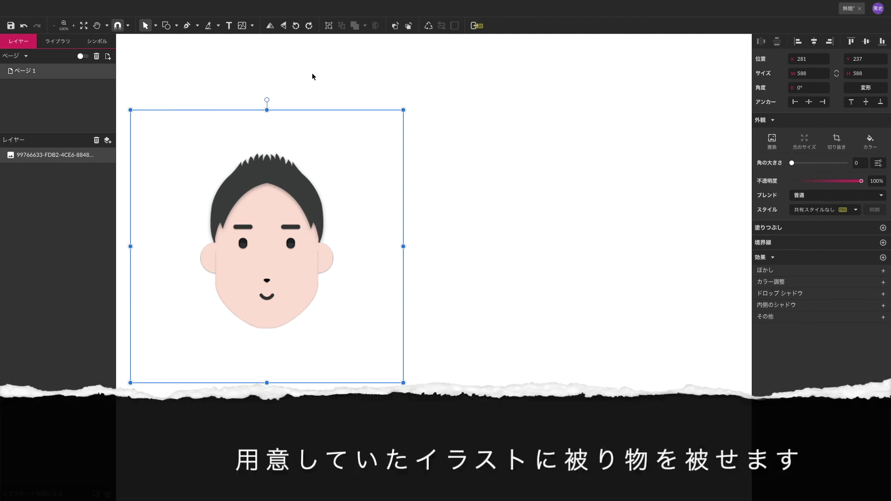
# Draw an ellipse about 320 by 306 px in the empty area beside the face illustration
pyautogui.click(176, 26)
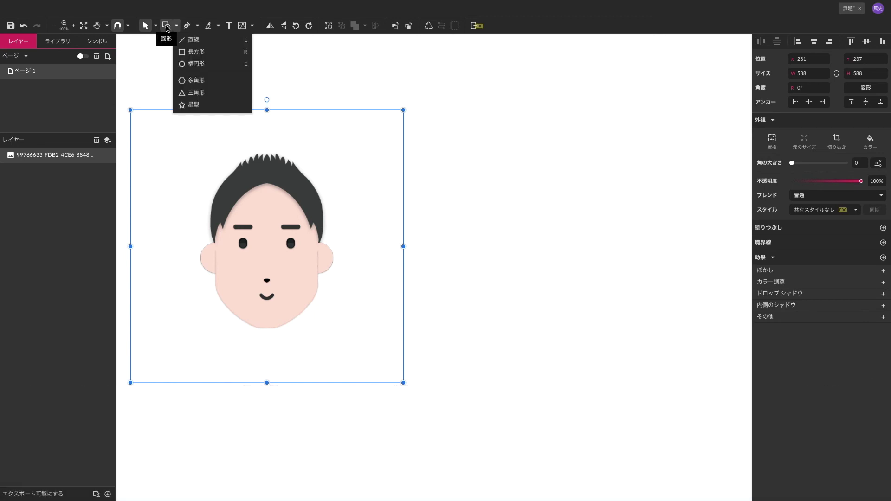
pyautogui.click(197, 64)
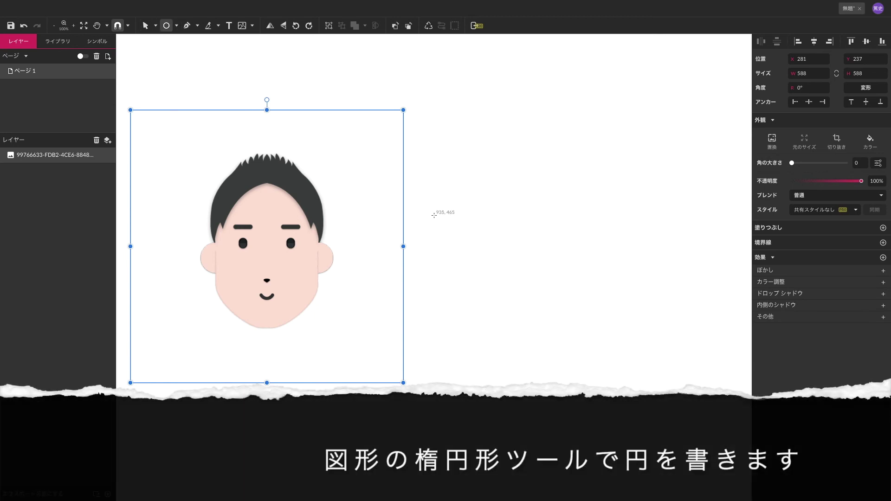
pyautogui.moveTo(507, 197); pyautogui.dragTo(655, 339)
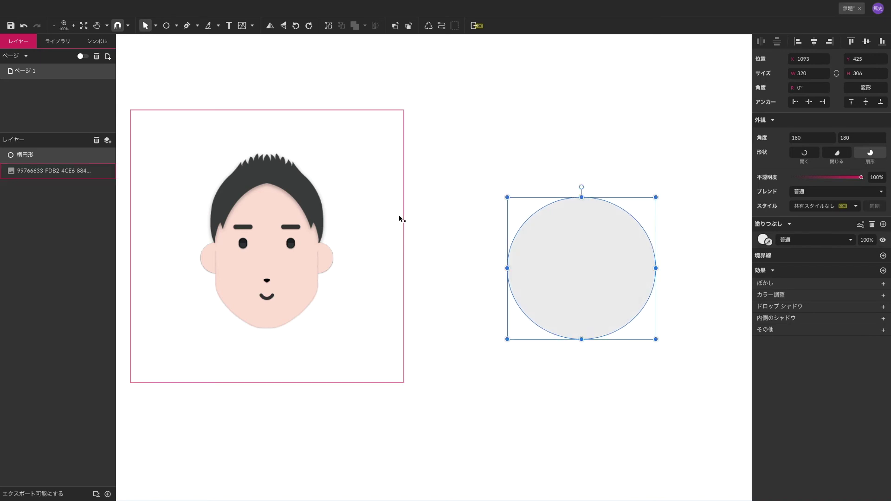
# Cut the ellipse horizontally through its middle with the Knife tool and select the upper half
pyautogui.click(208, 25)
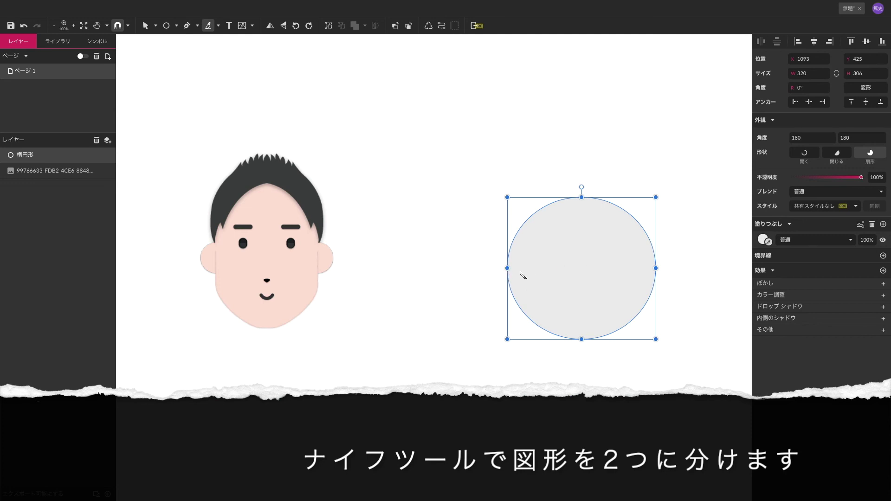
pyautogui.click(508, 267)
pyautogui.moveTo(527, 270); pyautogui.dragTo(664, 269)
pyautogui.press('shift')
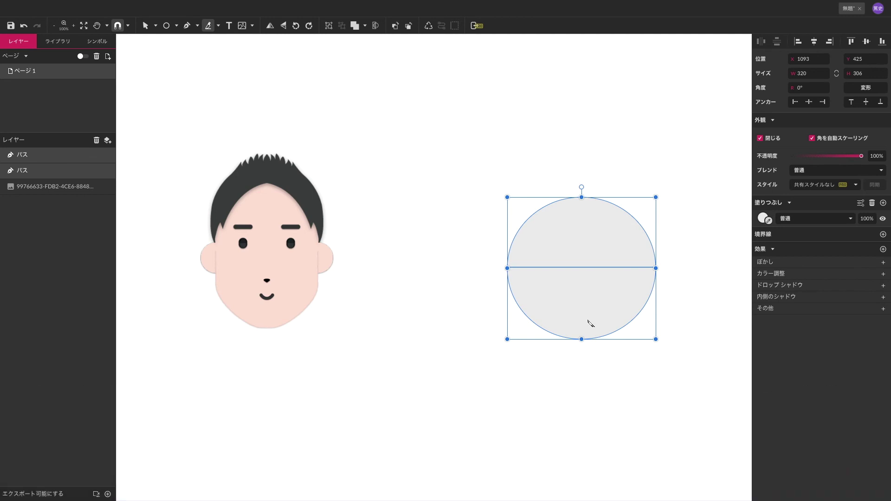
pyautogui.press('a')
pyautogui.click(617, 220)
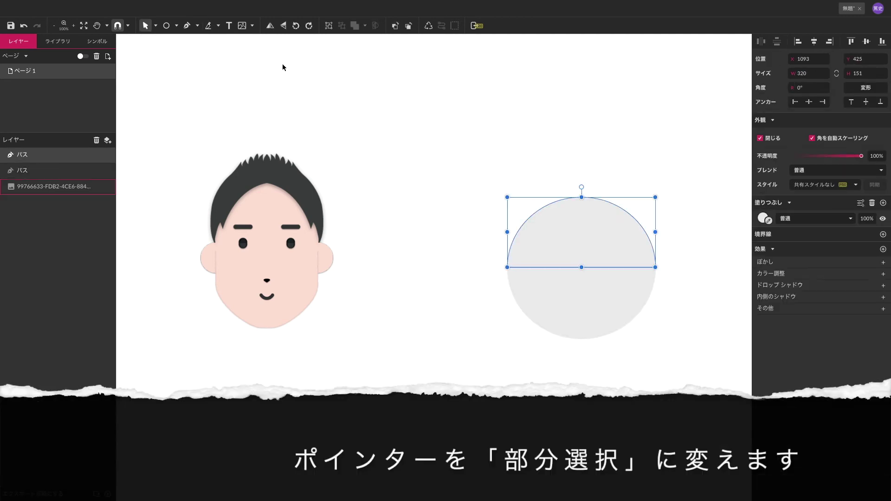
# Flatten the lower half by moving its bottom anchor point up with Subselect, making it about 104 px high
pyautogui.click(157, 27)
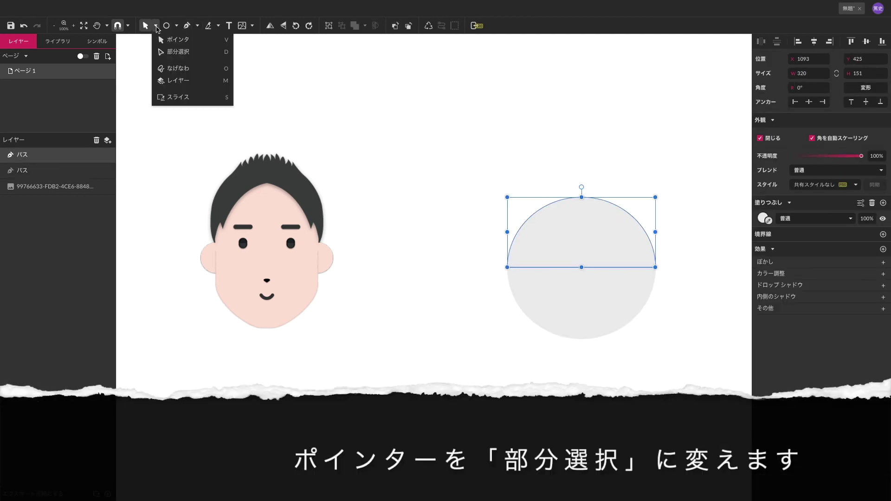
pyautogui.click(175, 52)
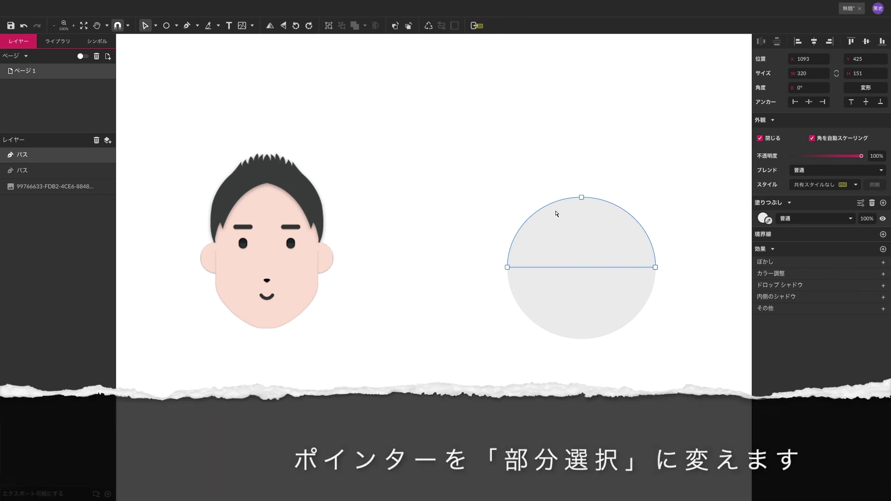
pyautogui.click(595, 298)
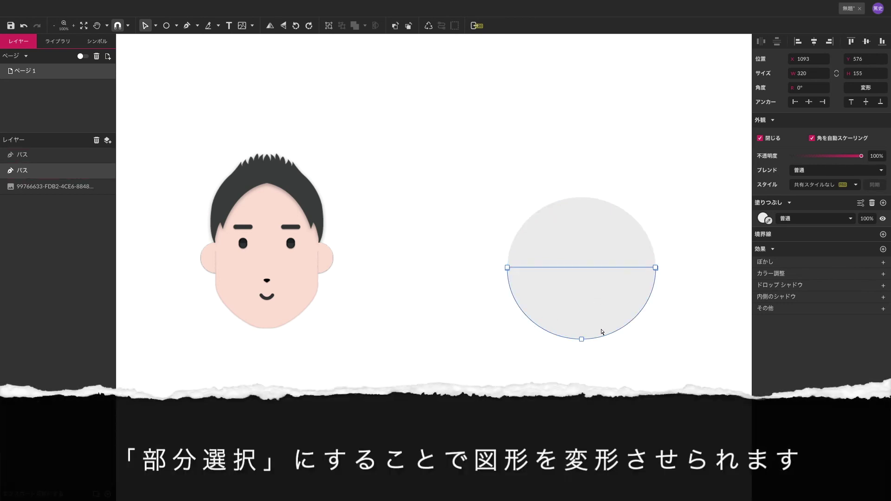
pyautogui.moveTo(583, 340); pyautogui.dragTo(585, 316)
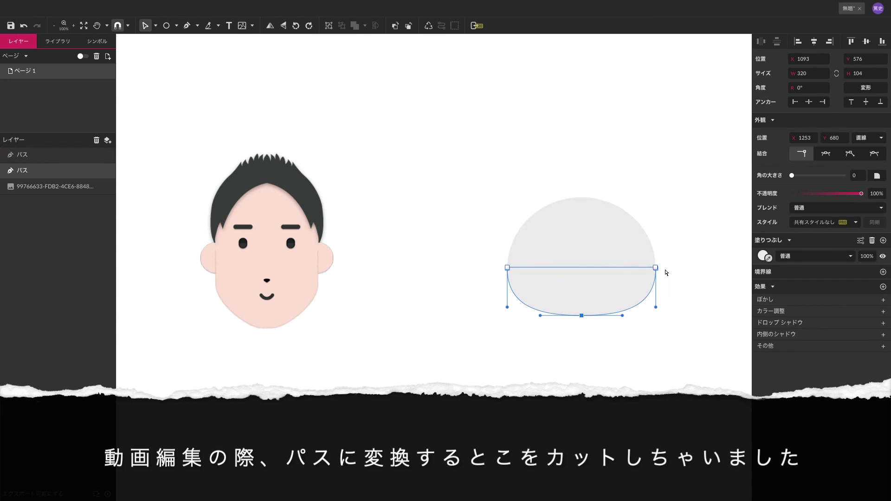
pyautogui.click(695, 265)
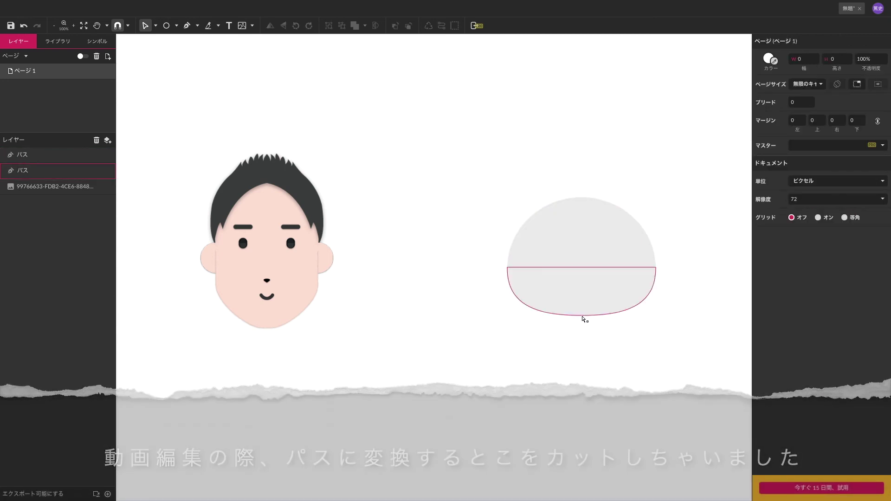
pyautogui.click(586, 311)
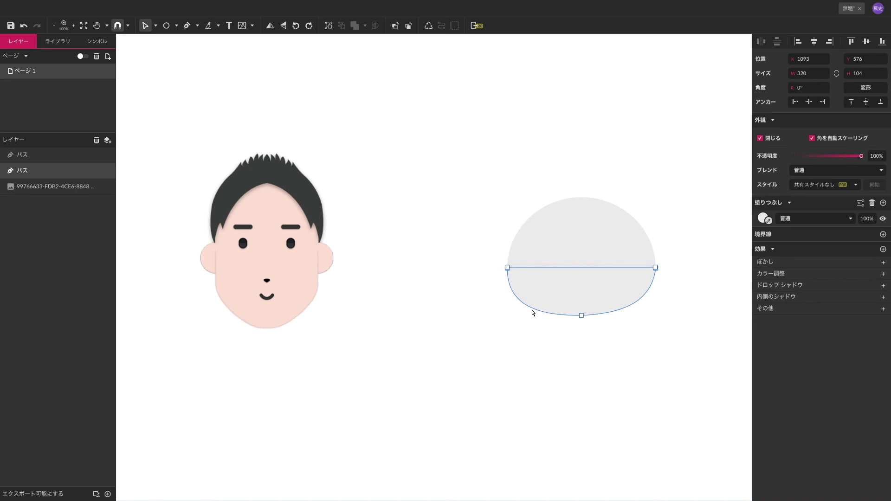
pyautogui.moveTo(535, 312); pyautogui.dragTo(535, 310)
pyautogui.click(676, 215)
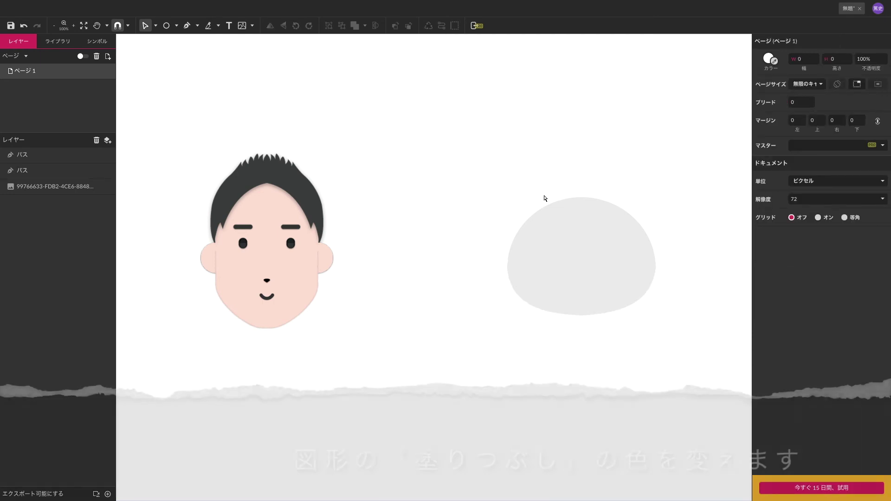
# Change the fill of the upper half to light cyan #77DAEE
pyautogui.click(611, 248)
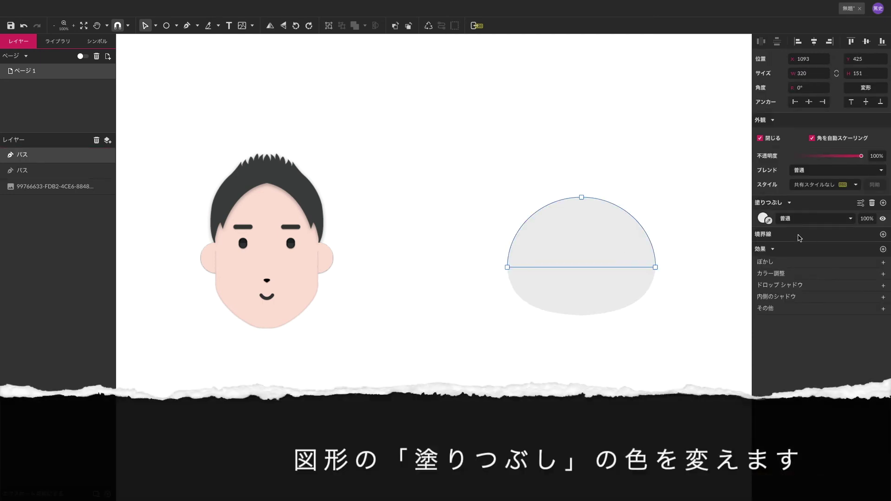
pyautogui.click(763, 219)
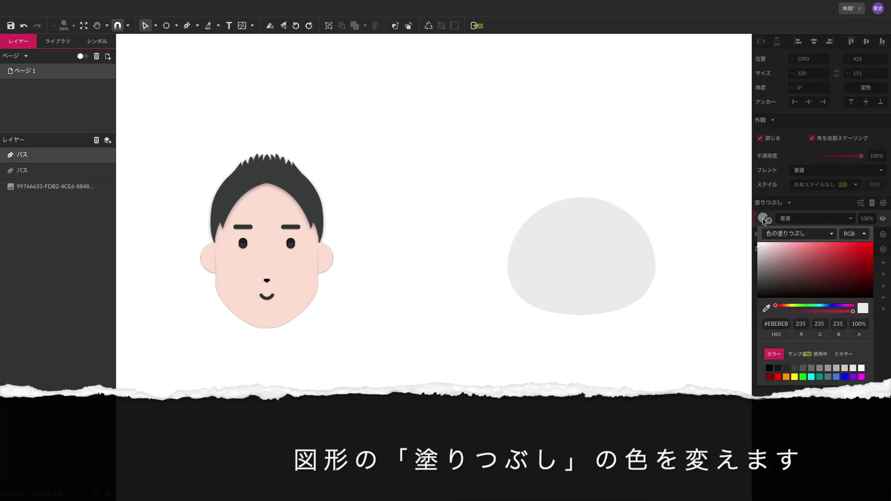
pyautogui.click(823, 306)
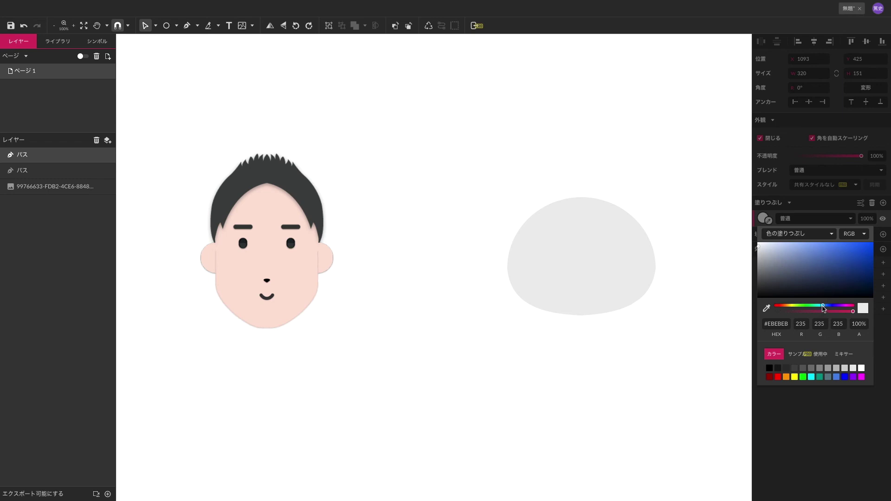
pyautogui.moveTo(823, 308); pyautogui.dragTo(816, 307)
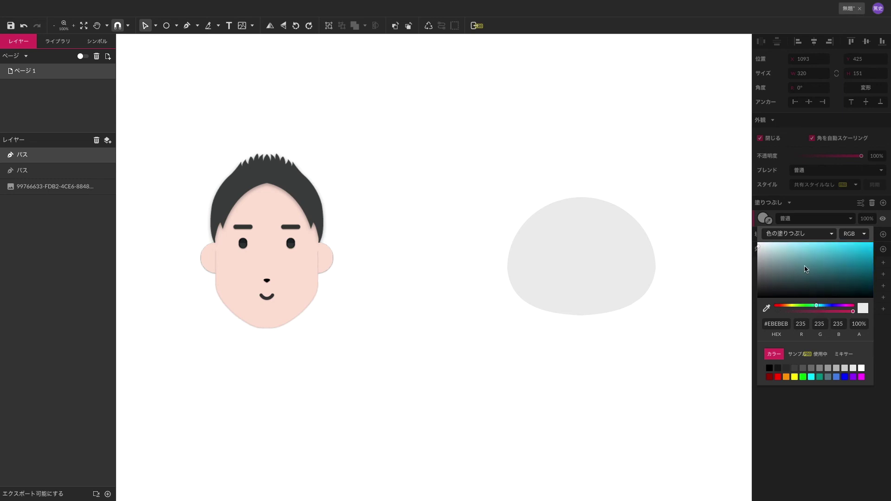
pyautogui.click(810, 247)
pyautogui.moveTo(809, 246)
pyautogui.mouseDown()
pyautogui.moveTo(798, 246)
pyautogui.moveTo(815, 246)
pyautogui.mouseUp()
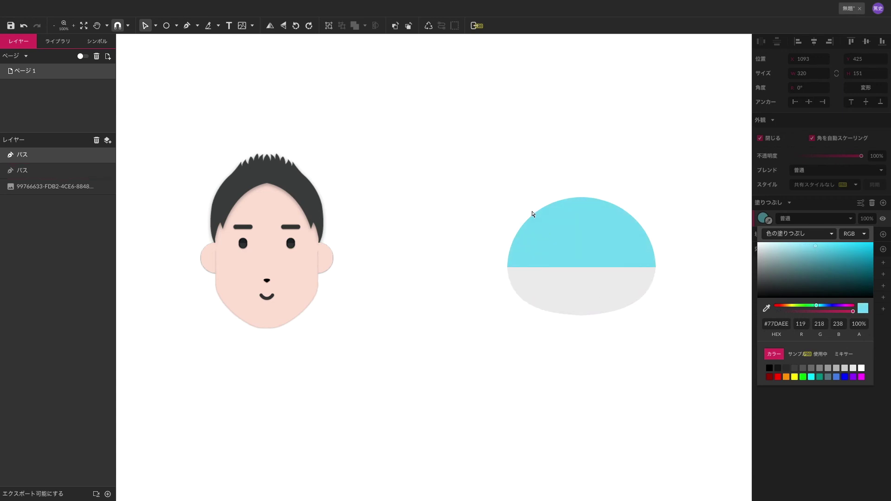
# Draw a 320 px wide ellipse over the seam between the two halves and reduce its height to about 111 px
pyautogui.click(166, 27)
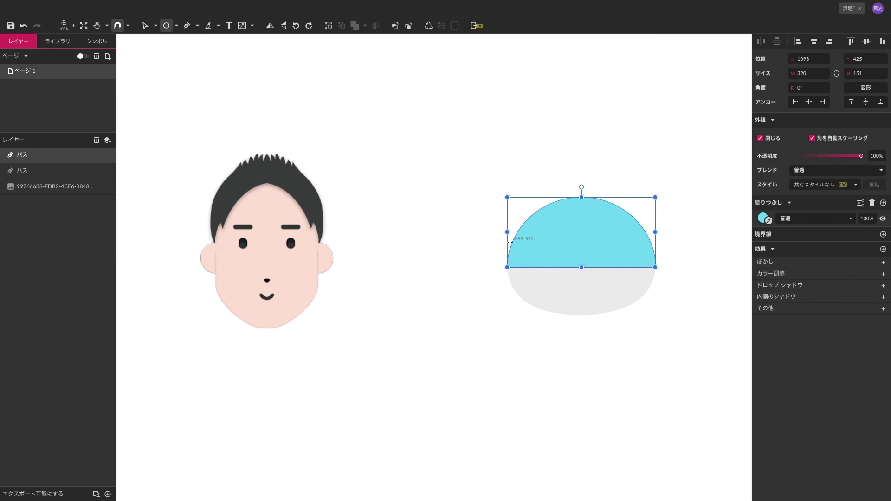
pyautogui.moveTo(507, 246); pyautogui.dragTo(654, 302)
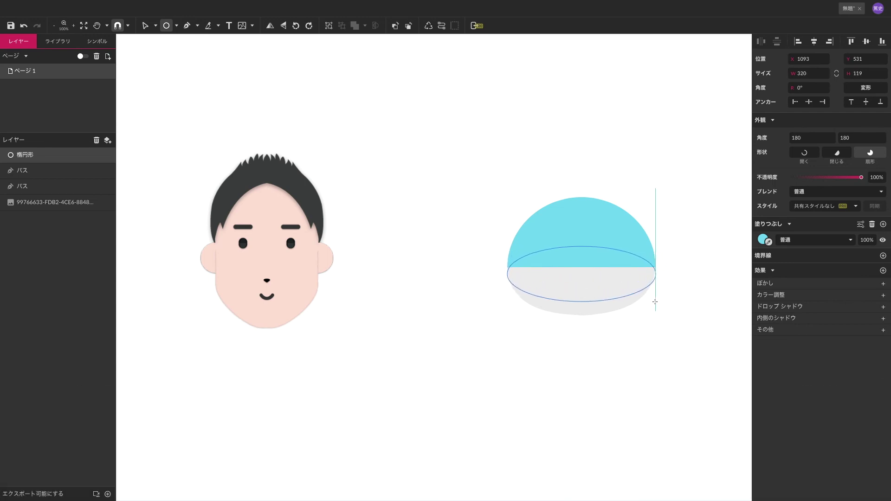
pyautogui.moveTo(655, 301); pyautogui.dragTo(655, 306)
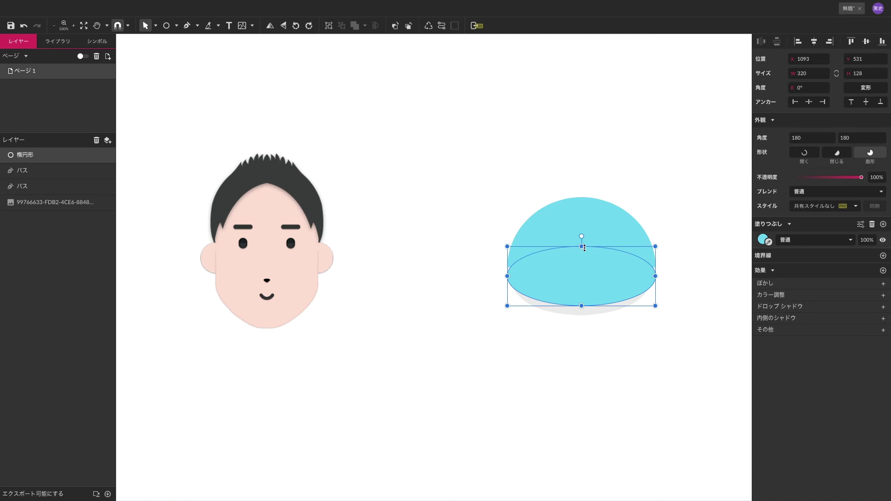
pyautogui.moveTo(582, 248); pyautogui.dragTo(581, 255)
# Nudge the flat ellipse upward to a Y position of 528 so it overlaps the dome's lower edge
pyautogui.press('Up')
pyautogui.press('Up')
pyautogui.press('Up')
pyautogui.press('Up')
pyautogui.press('Up')
pyautogui.press('Up')
pyautogui.press('Up')
pyautogui.press('Up')
pyautogui.press('Up')
pyautogui.press('Up')
pyautogui.press('Up')
pyautogui.press('Up')
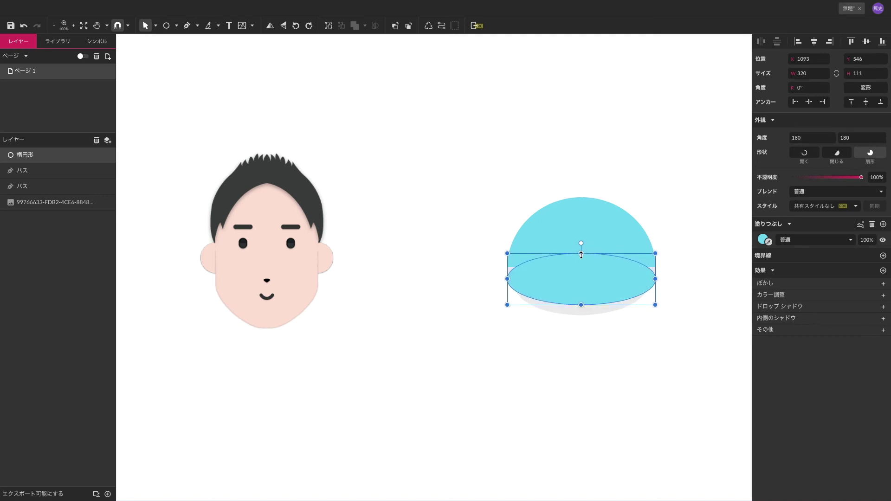
pyautogui.press('Up')
pyautogui.press('Up')
pyautogui.press('Up')
pyautogui.press('Up')
pyautogui.press('Up')
pyautogui.press('Up')
pyautogui.press('Up')
pyautogui.press('Up')
pyautogui.press('Up')
pyautogui.press('Up')
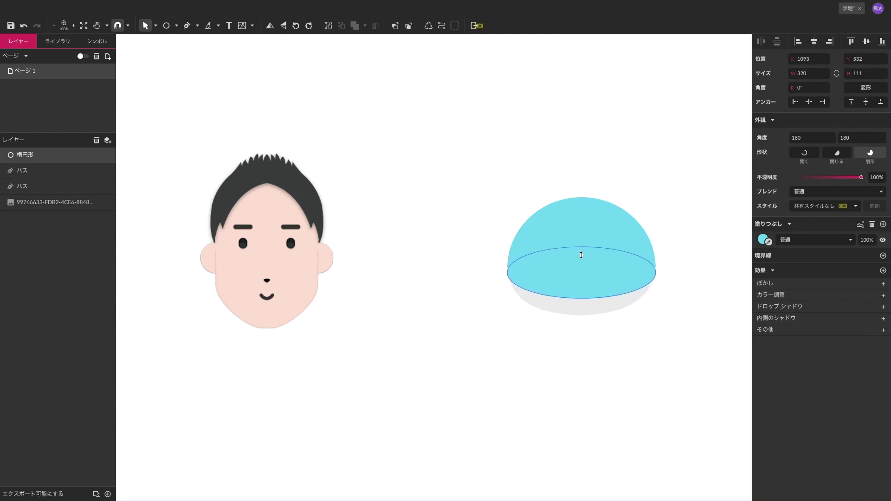
pyautogui.press('Down')
pyautogui.press('Down')
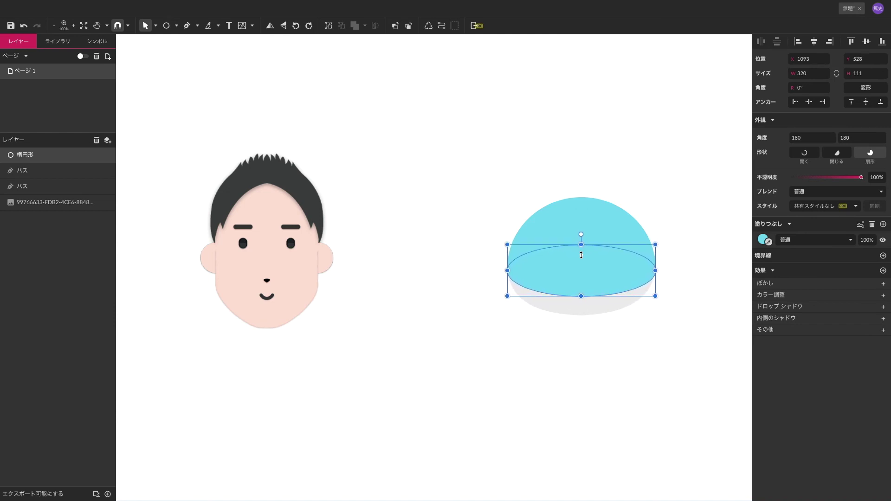
pyautogui.click(691, 373)
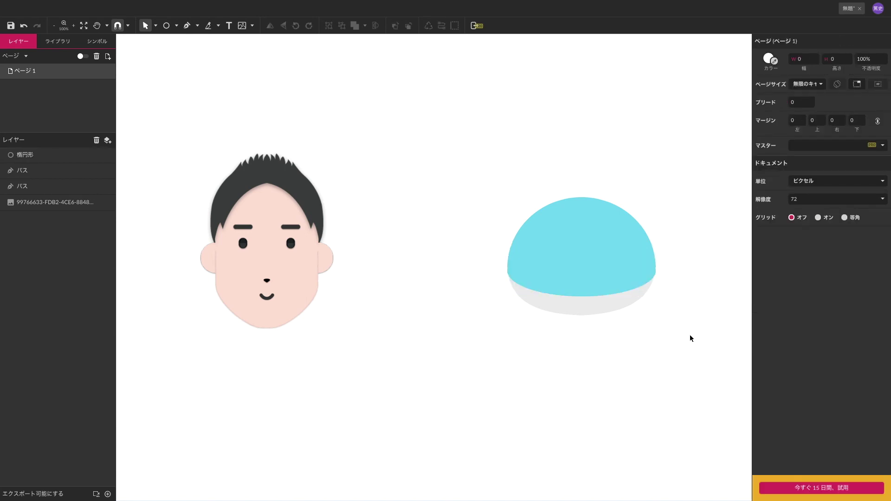
# Change the fill of the flat mouth ellipse to the slightly bluer #77CAEE
pyautogui.click(626, 279)
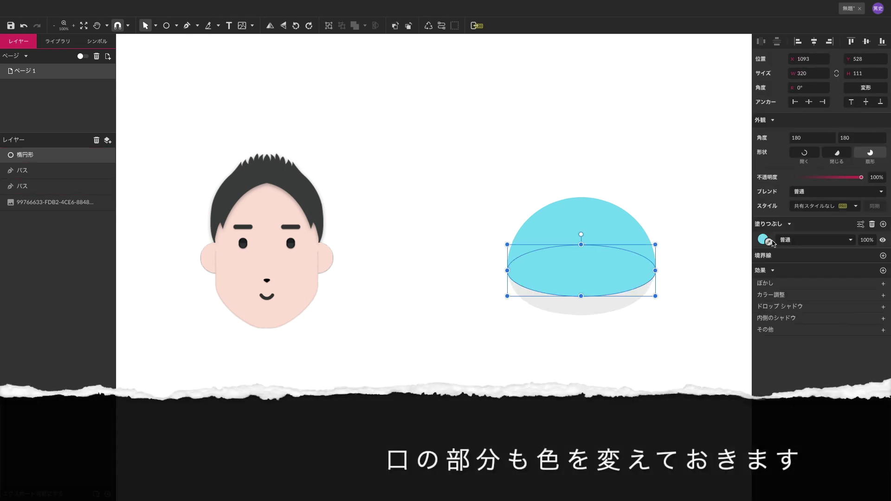
pyautogui.click(771, 241)
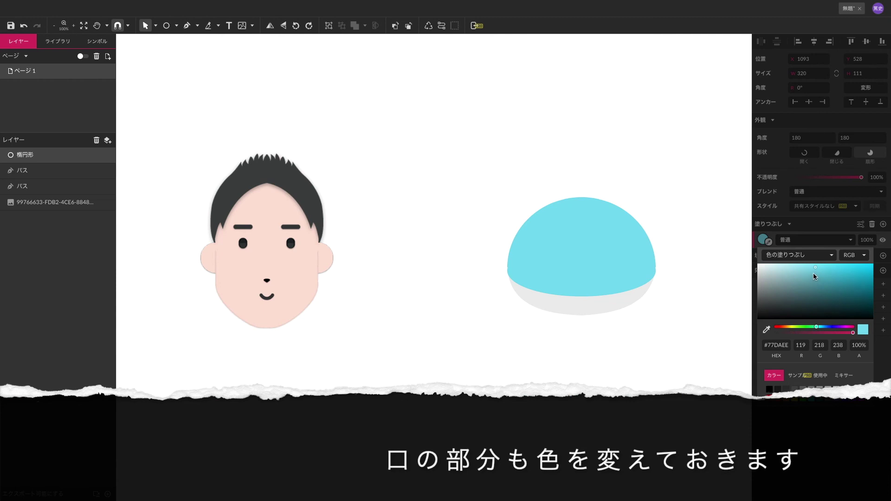
pyautogui.click(820, 327)
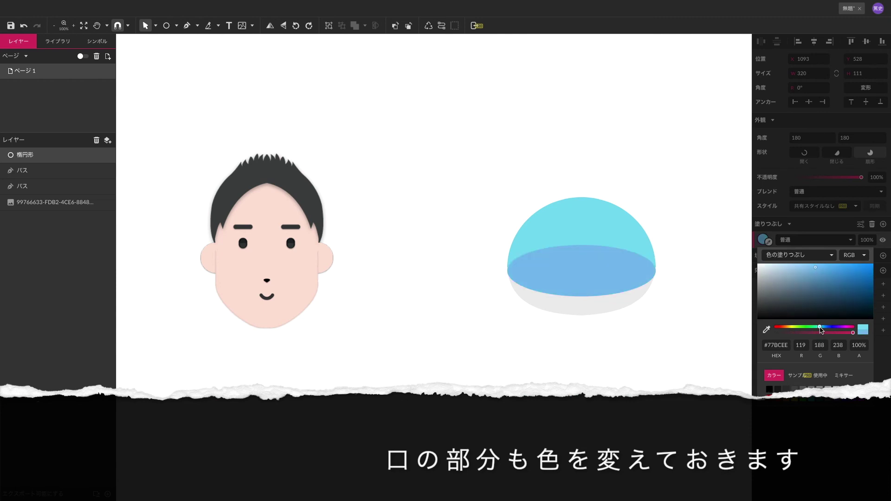
pyautogui.moveTo(820, 328); pyautogui.dragTo(818, 327)
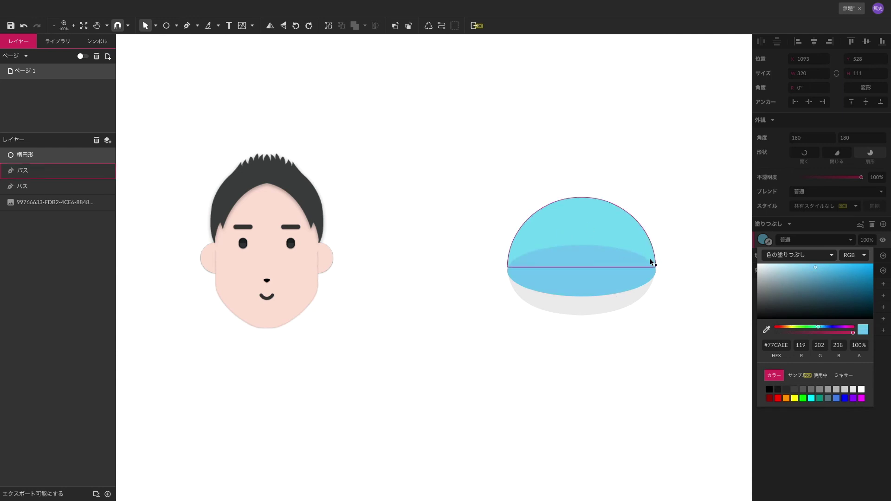
pyautogui.click(416, 203)
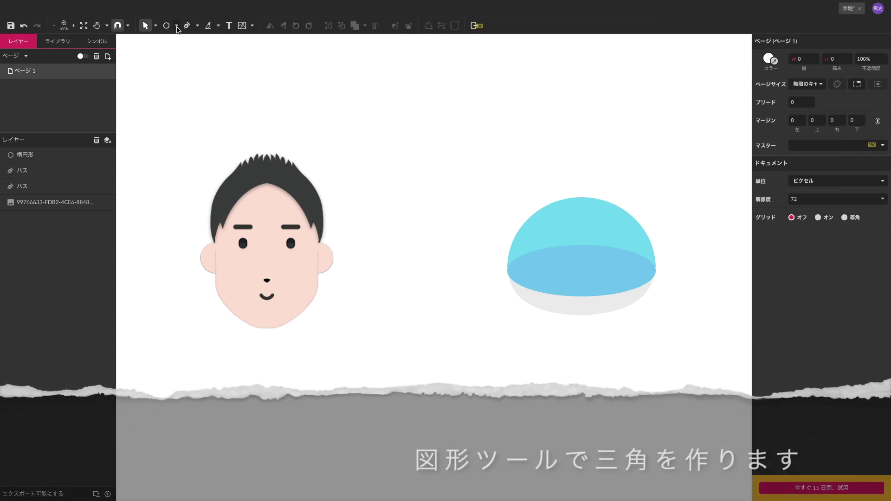
# Draw a downward-pointing triangle about 168 by 145.5 px centred just above the dome for the dorsal fin
pyautogui.click(177, 27)
pyautogui.click(203, 93)
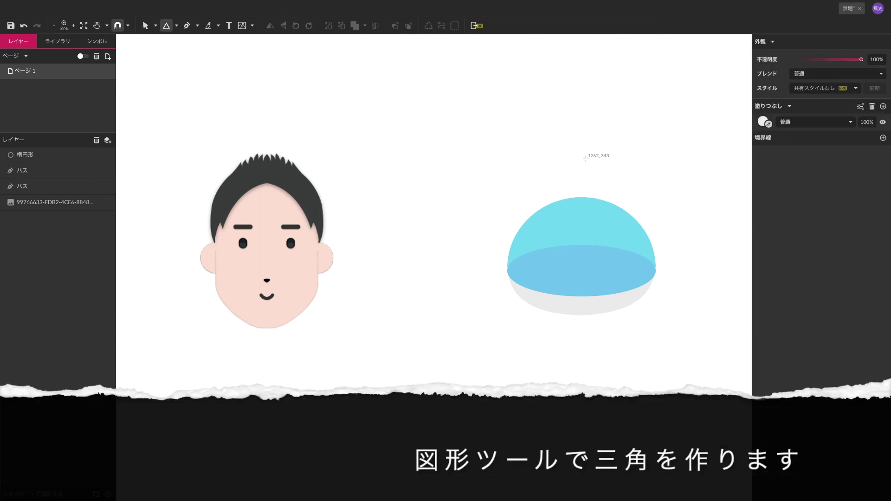
pyautogui.moveTo(581, 135); pyautogui.dragTo(581, 193)
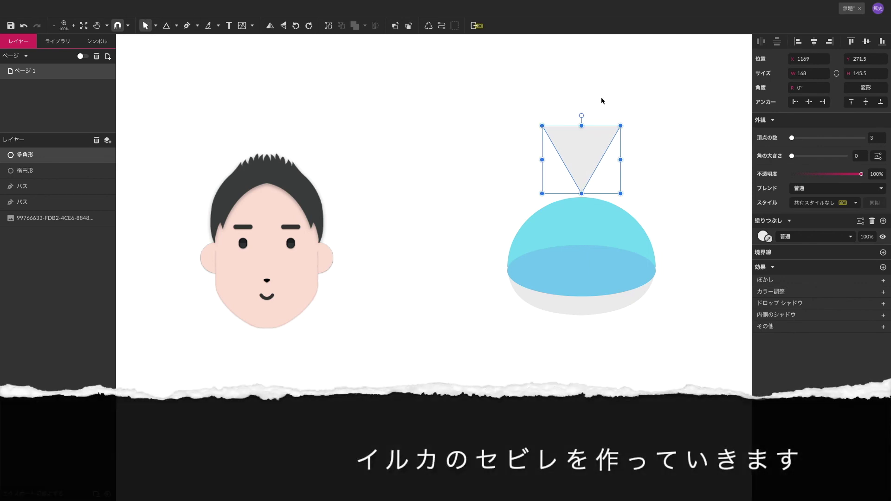
pyautogui.click(626, 96)
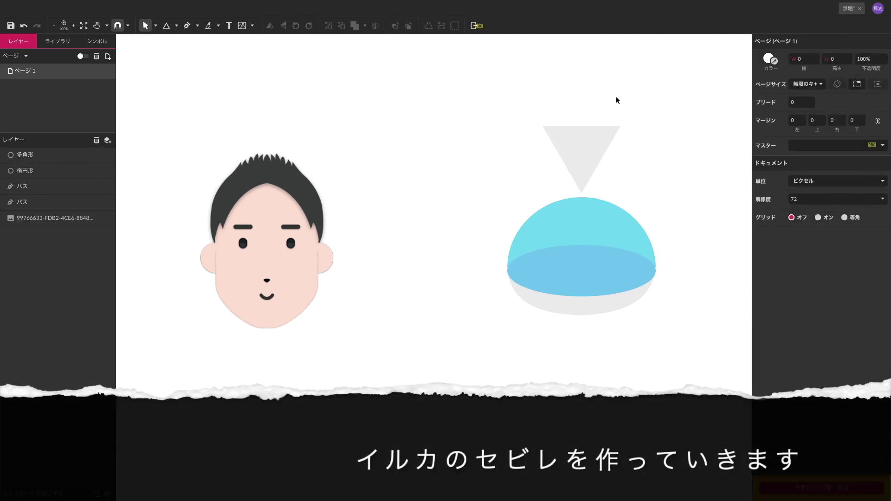
# Rotate the fin triangle 180° so that it points upward, with Subselect active
pyautogui.click(583, 144)
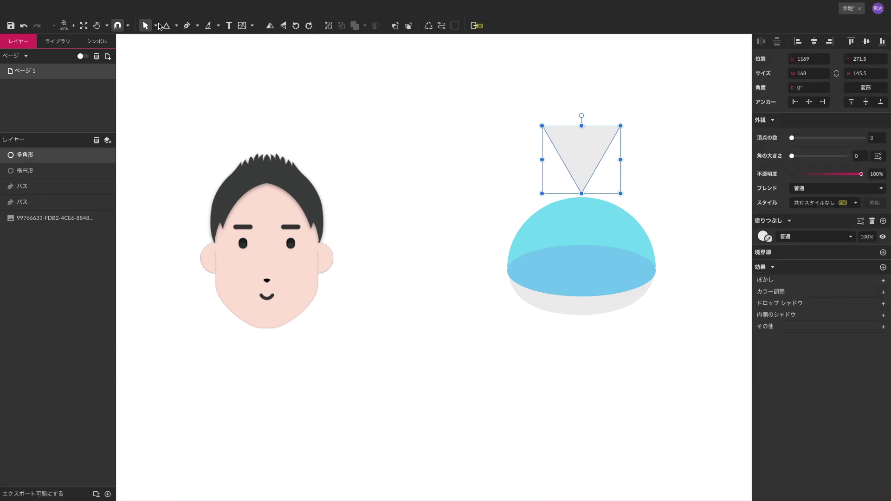
pyautogui.click(156, 26)
pyautogui.click(177, 50)
pyautogui.moveTo(581, 114); pyautogui.dragTo(585, 236)
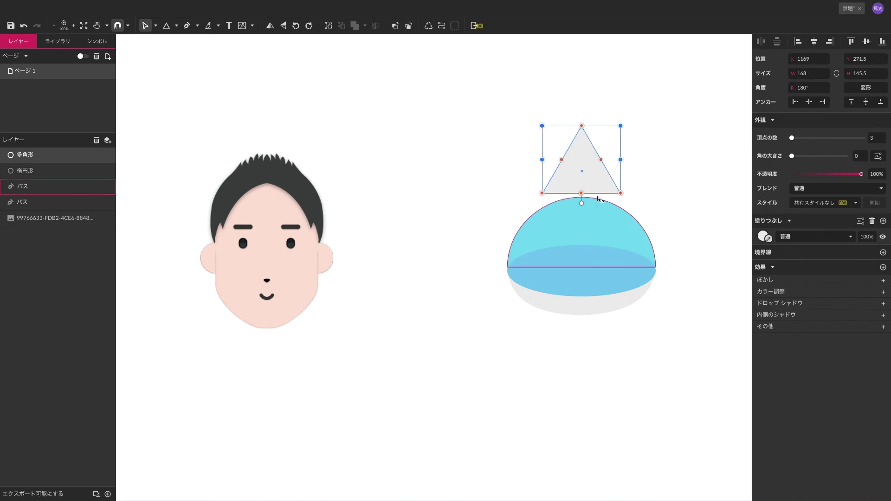
# Move the fin triangle down over the dome's top and shrink it to about 131 by 142.9 px
pyautogui.moveTo(601, 186); pyautogui.dragTo(600, 225)
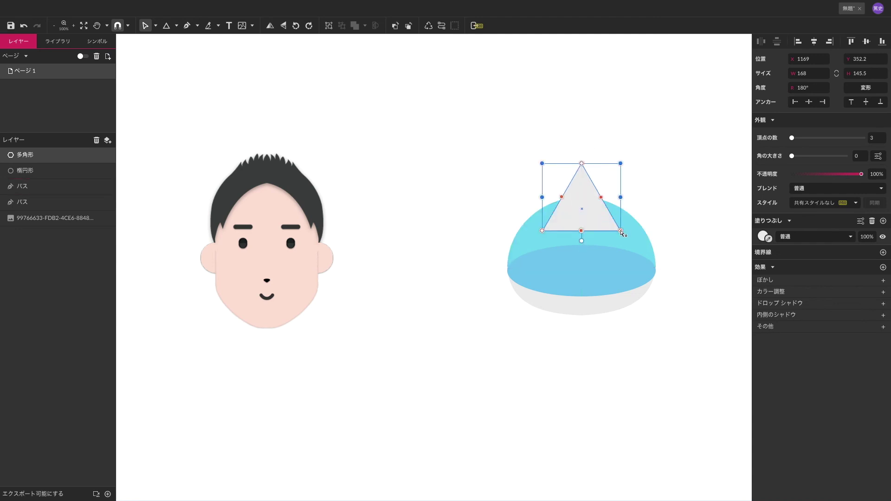
pyautogui.moveTo(619, 230); pyautogui.dragTo(620, 232)
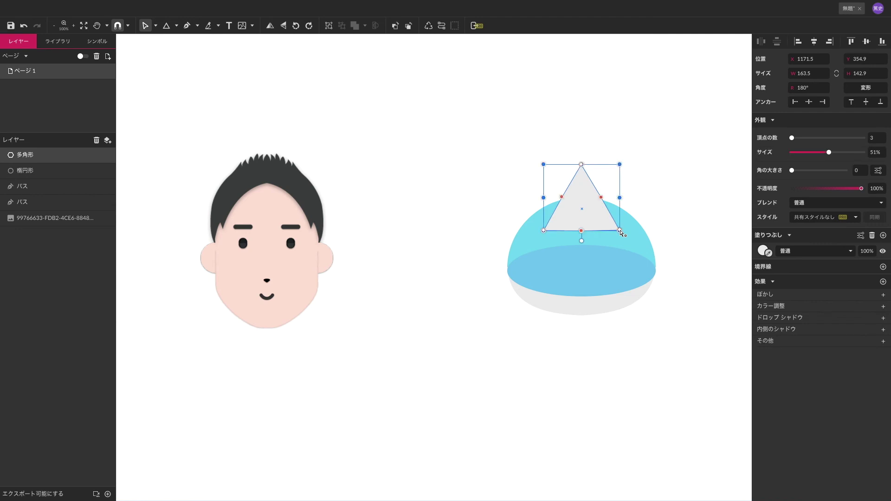
pyautogui.moveTo(619, 197); pyautogui.dragTo(611, 197)
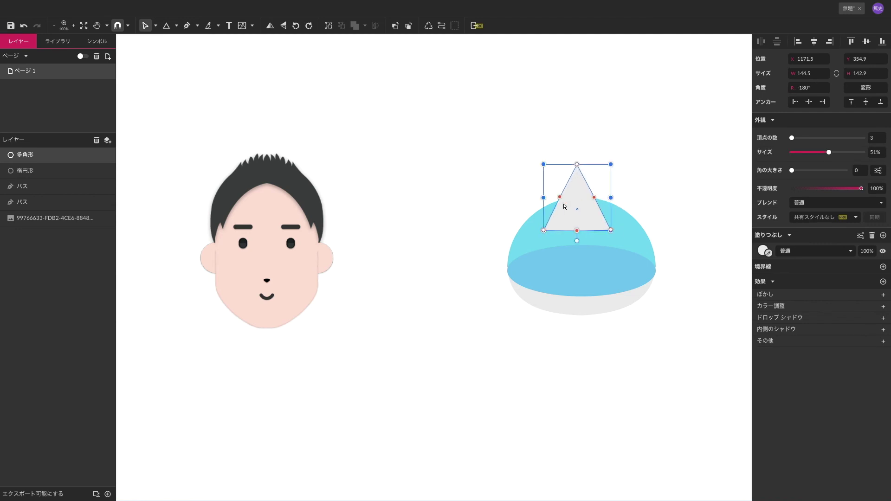
pyautogui.moveTo(544, 198); pyautogui.dragTo(550, 199)
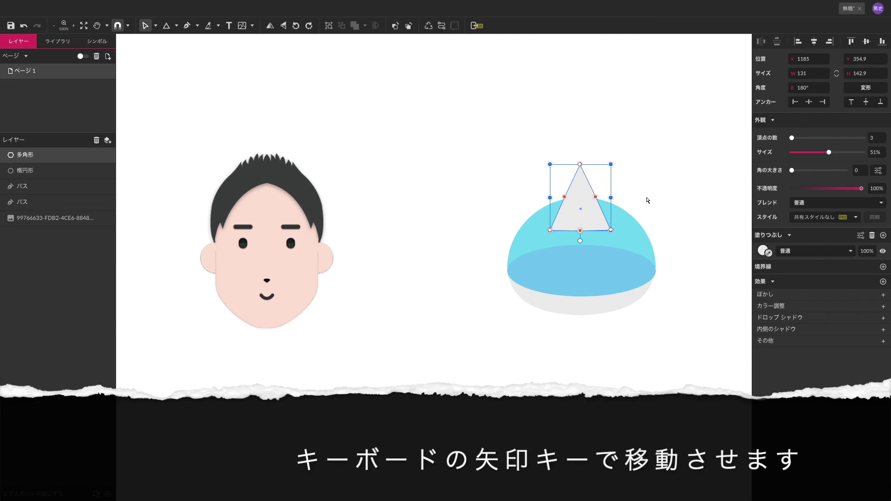
# Nudge the fin triangle to X 1182 and Y 355.9 to centre it on the dome
pyautogui.press('Left')
pyautogui.press('Left')
pyautogui.press('Left')
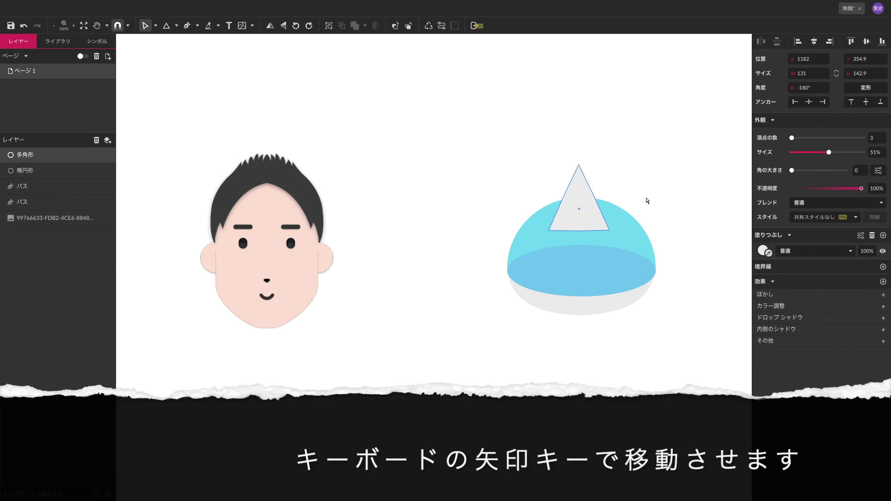
pyautogui.press('Down')
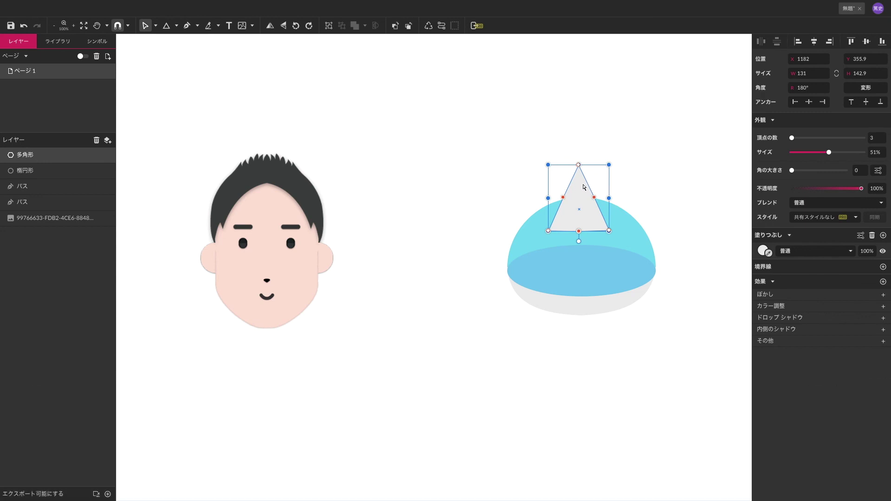
# Convert the fin triangle into an editable path
pyautogui.click(623, 146)
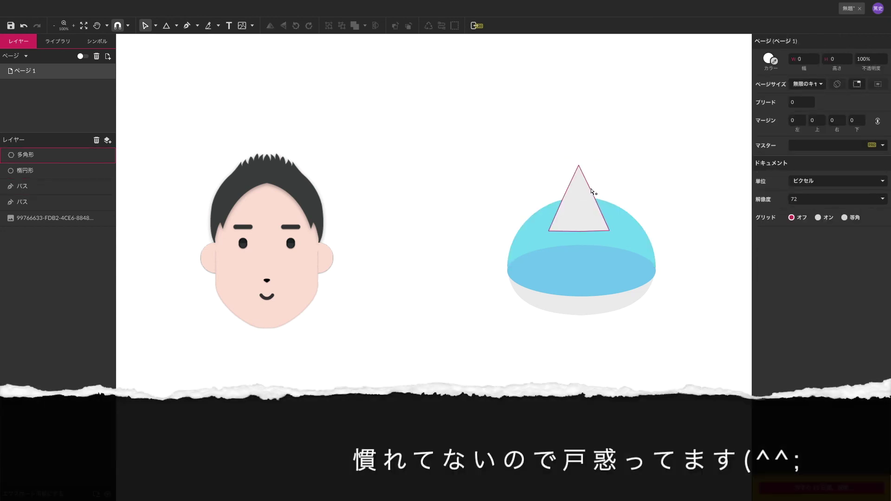
pyautogui.click(591, 190)
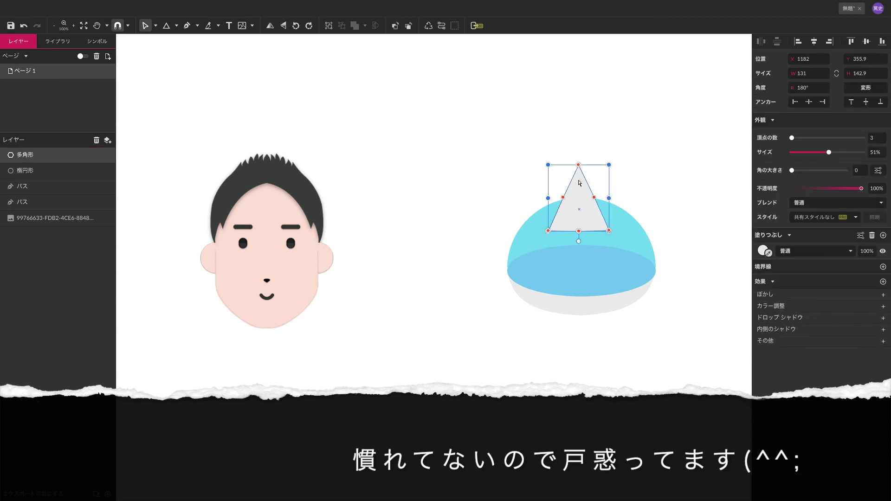
pyautogui.moveTo(123, 5)
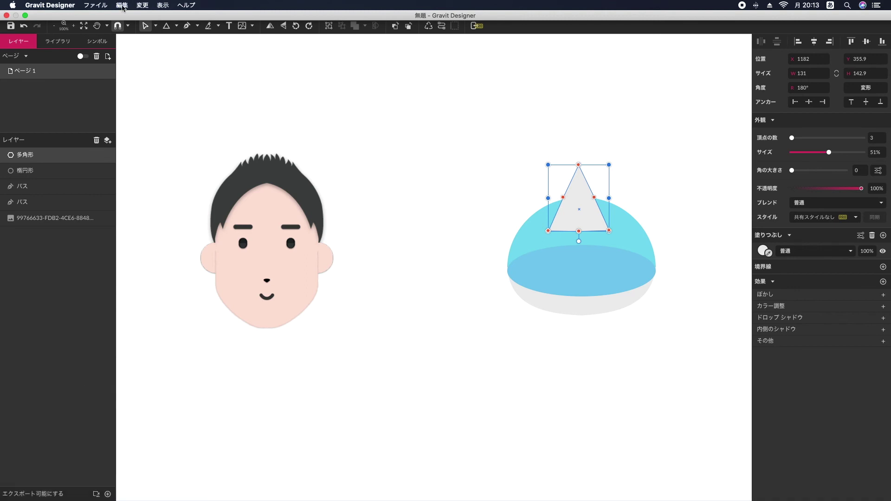
pyautogui.click(122, 6)
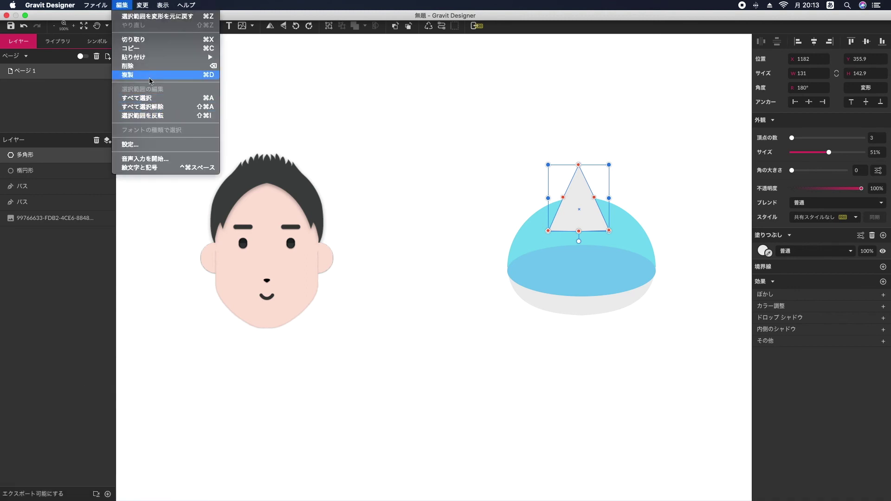
pyautogui.moveTo(142, 5)
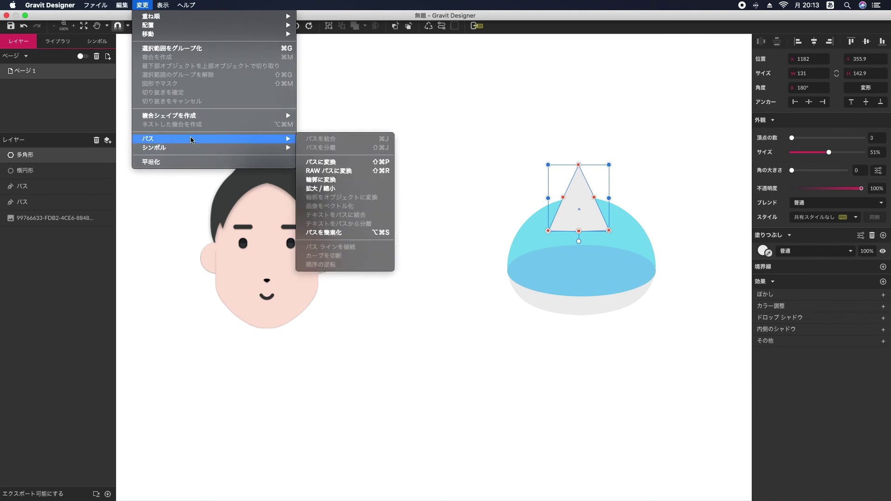
pyautogui.moveTo(290, 139)
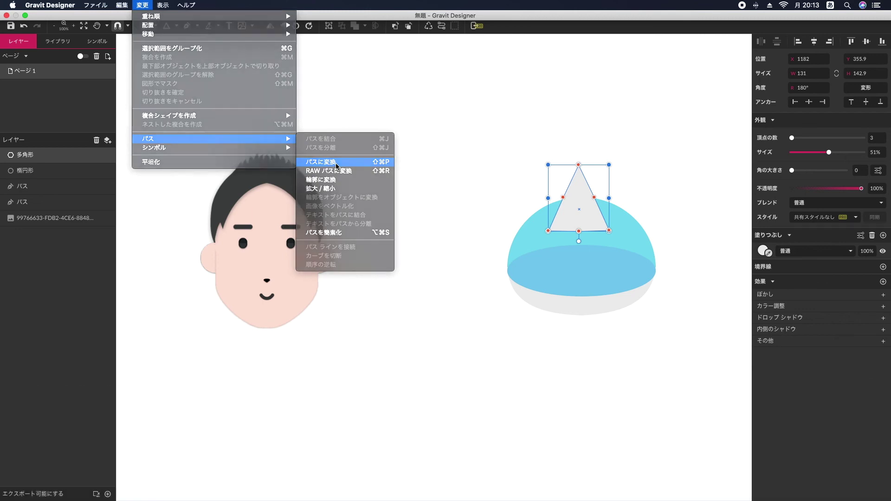
pyautogui.click(336, 163)
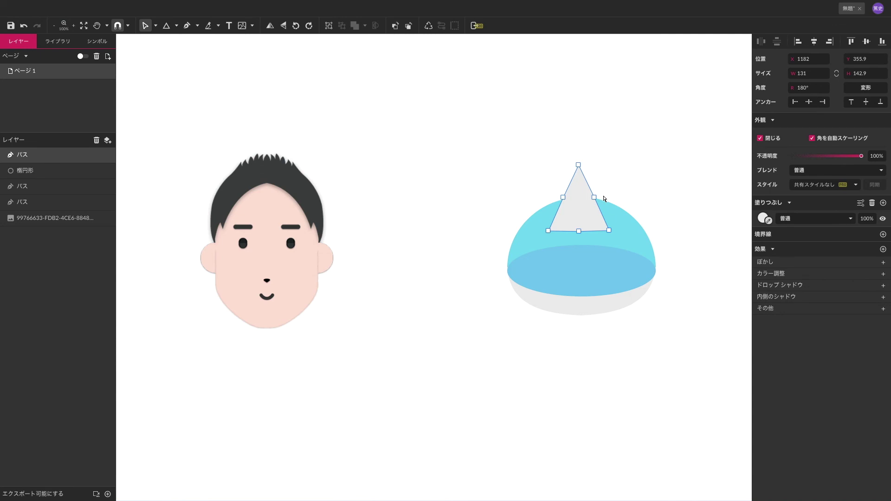
# Curve the fin's slanted sides slightly inward and delete the unneeded anchor points midway along them
pyautogui.click(587, 187)
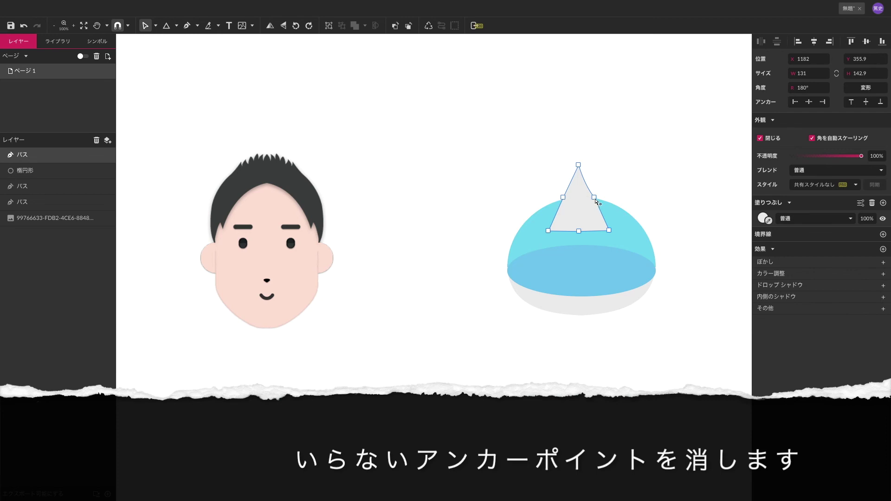
pyautogui.click(594, 198)
pyautogui.press('Delete')
pyautogui.click(562, 198)
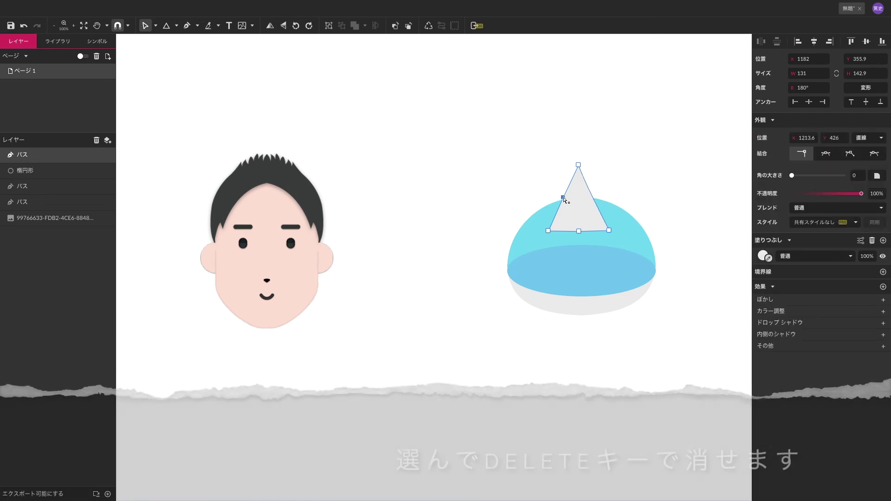
pyautogui.press('Delete')
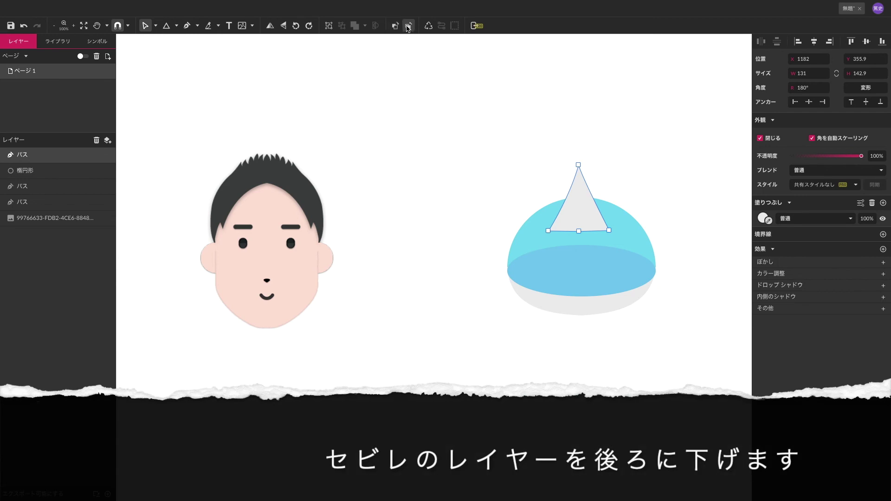
# Send the fin behind the dome and change its fill to the light blue #93E8FD
pyautogui.click(408, 27)
pyautogui.click(408, 27)
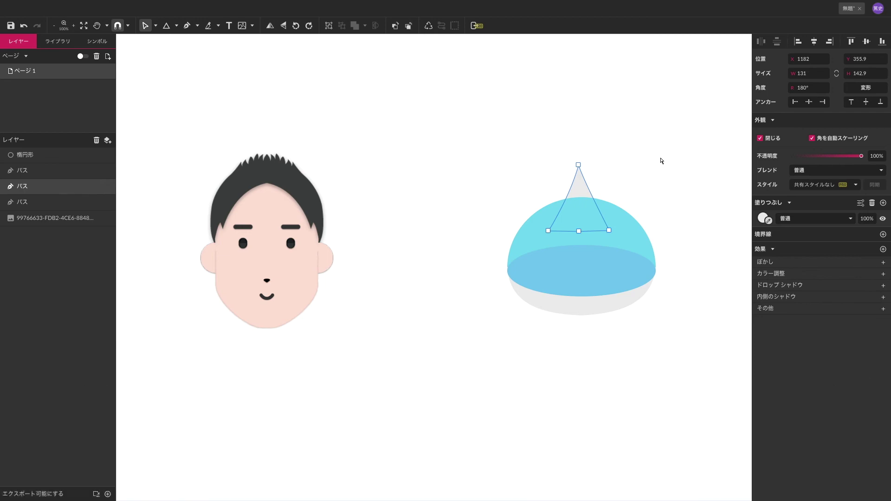
pyautogui.click(764, 219)
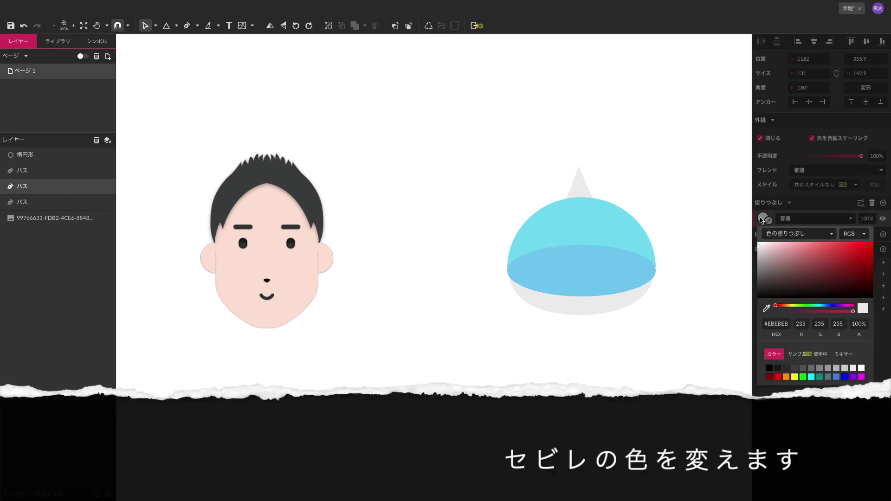
pyautogui.moveTo(819, 306); pyautogui.dragTo(814, 308)
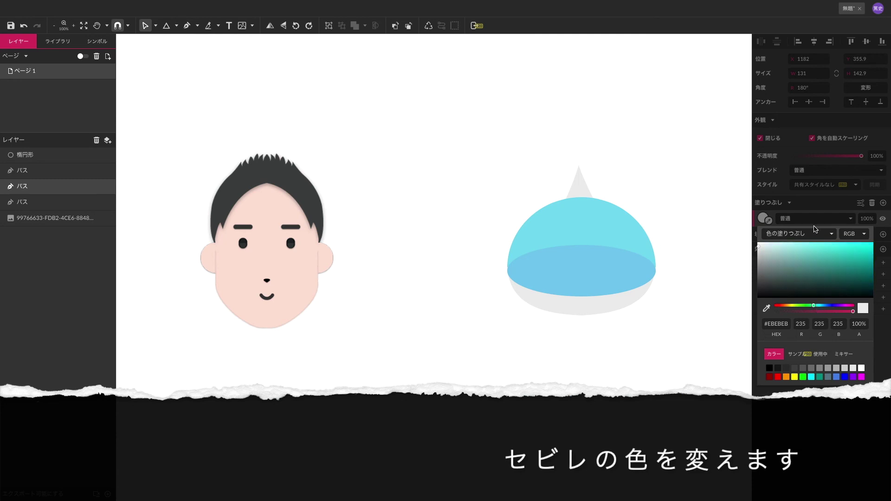
pyautogui.click(817, 247)
pyautogui.moveTo(817, 246)
pyautogui.mouseDown()
pyautogui.moveTo(809, 246)
pyautogui.moveTo(822, 241)
pyautogui.moveTo(806, 242)
pyautogui.mouseUp()
pyautogui.moveTo(819, 306); pyautogui.dragTo(816, 305)
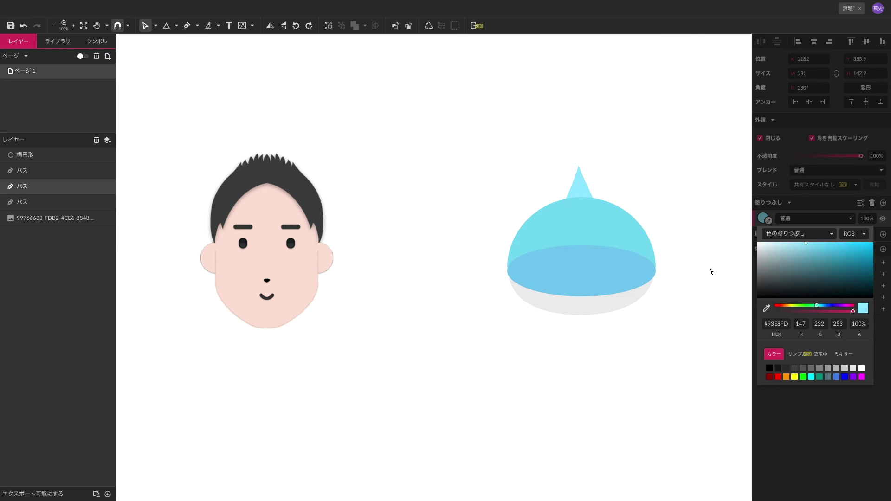
# Nudge the fin upward to a Y position of 348.9 so more of it rises above the dome
pyautogui.click(583, 190)
pyautogui.press('Up')
pyautogui.press('Up')
pyautogui.press('Up')
pyautogui.press('Up')
pyautogui.press('Up')
pyautogui.press('Up')
pyautogui.press('Up')
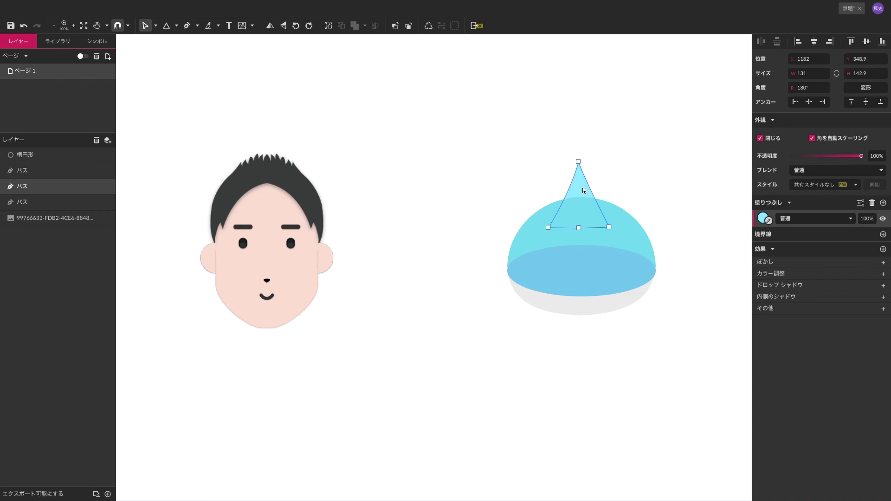
# Add a border to the dome and colour it the darker blue #6AC2E8
pyautogui.click(614, 253)
pyautogui.click(619, 242)
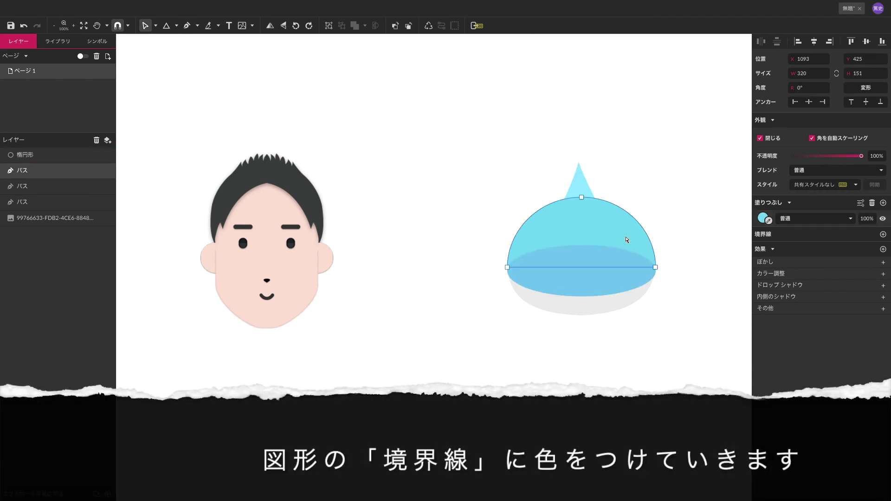
pyautogui.click(883, 234)
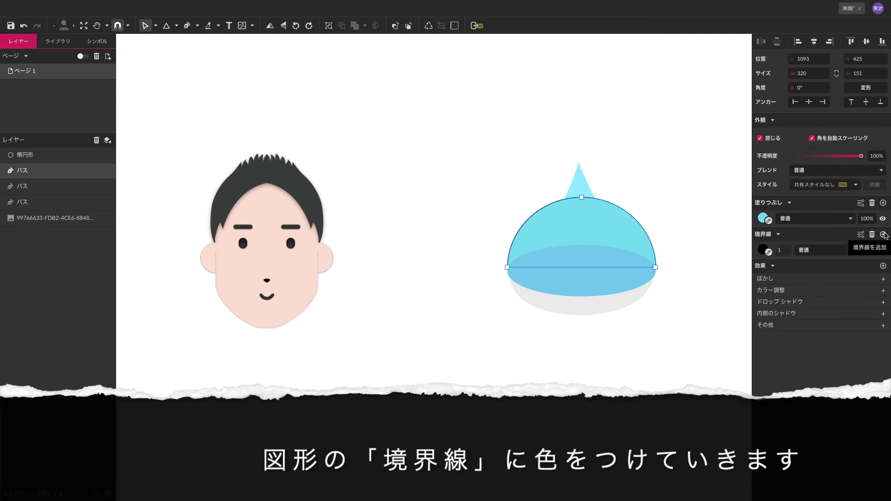
pyautogui.click(763, 251)
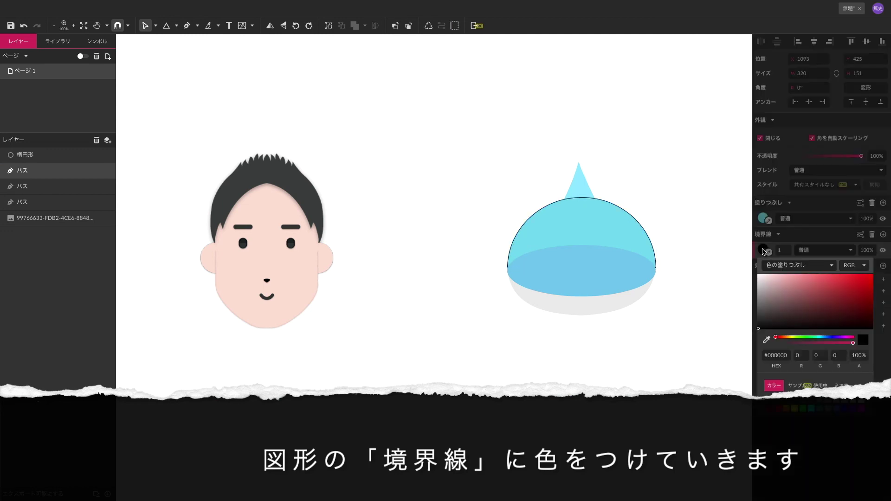
pyautogui.click(817, 337)
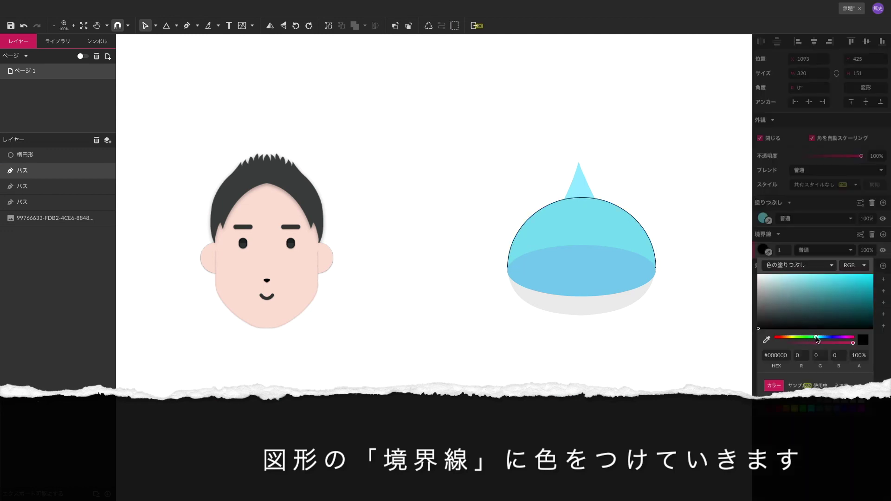
pyautogui.moveTo(819, 281); pyautogui.dragTo(820, 279)
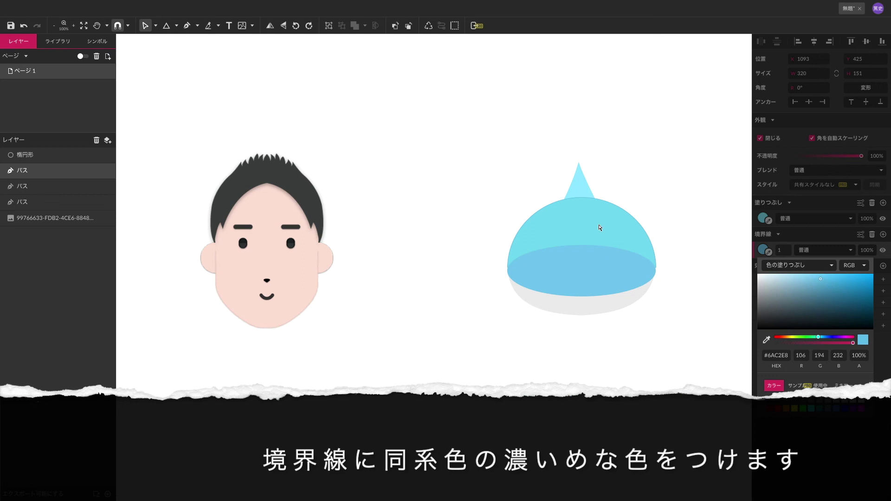
# Add a border to the grey lower jaw shape and colour it light grey
pyautogui.click(628, 296)
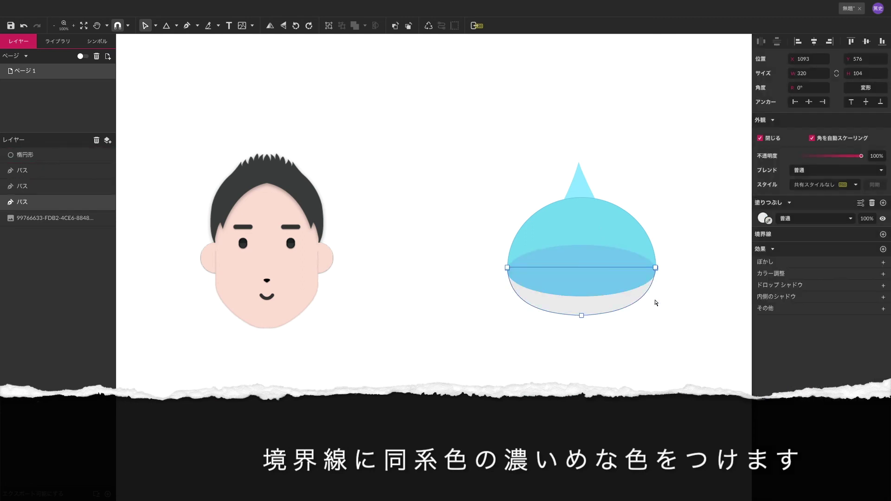
pyautogui.click(883, 234)
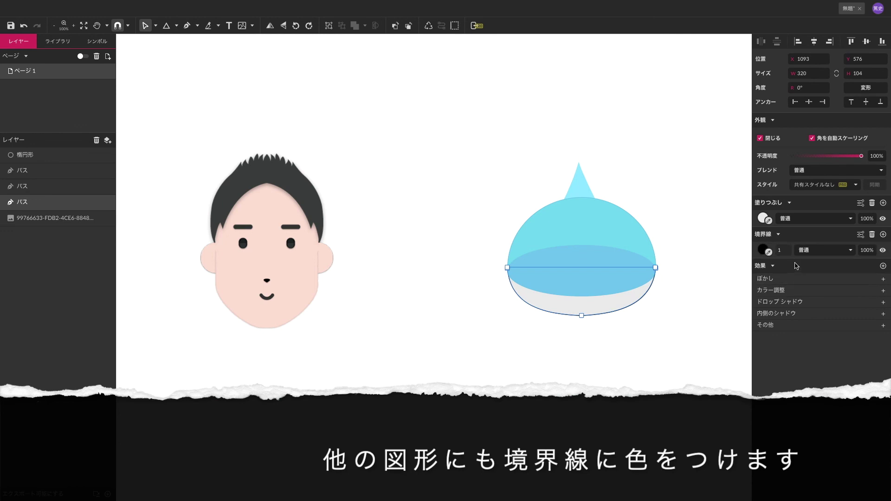
pyautogui.click(763, 250)
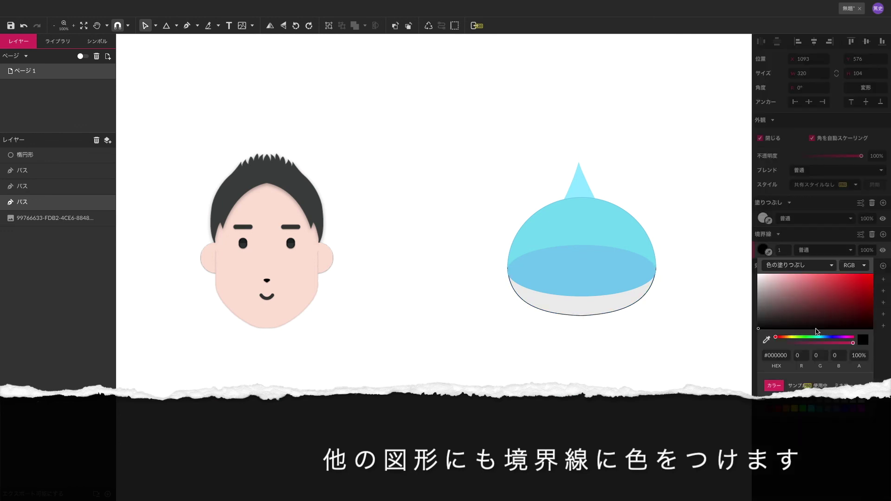
pyautogui.click(828, 400)
pyautogui.click(836, 400)
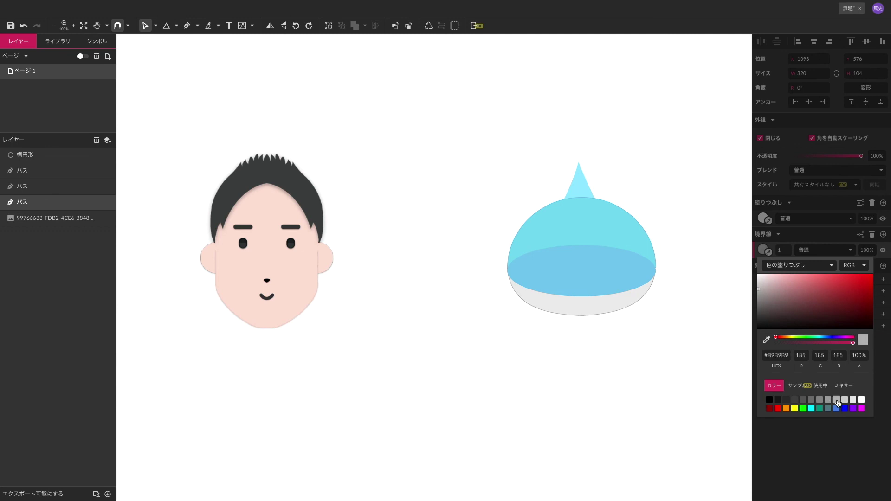
pyautogui.click(845, 400)
# Add a border to the flat mouth ellipse and colour it the bright cyan #50E2FF
pyautogui.click(600, 267)
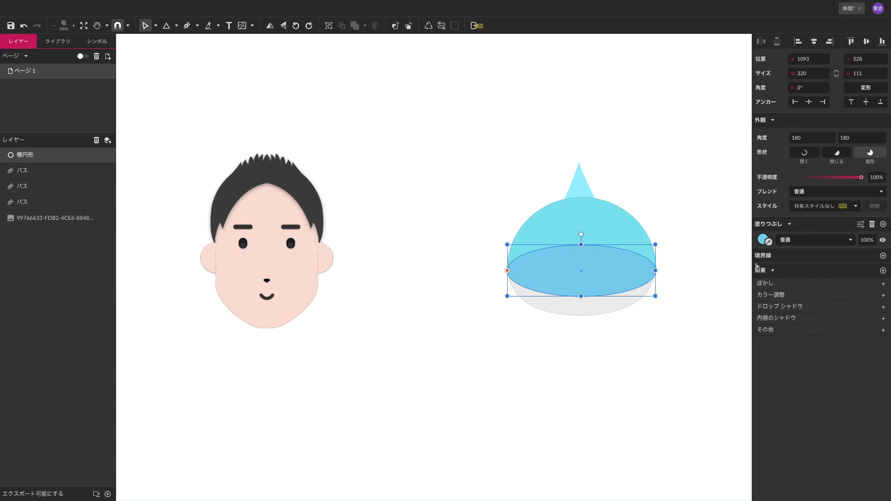
pyautogui.click(883, 256)
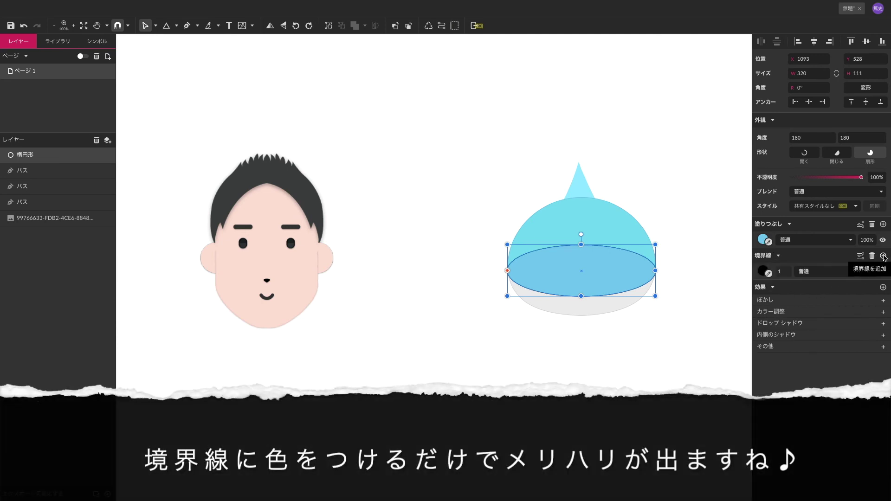
pyautogui.click(763, 272)
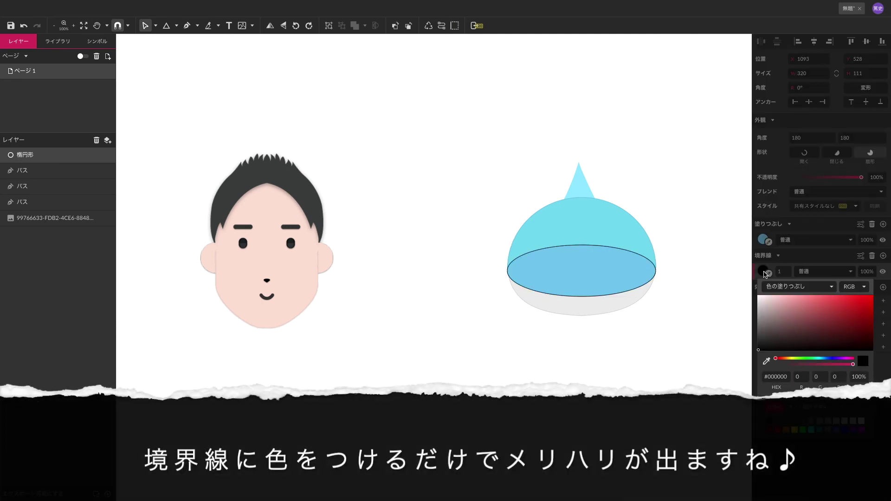
pyautogui.click(821, 358)
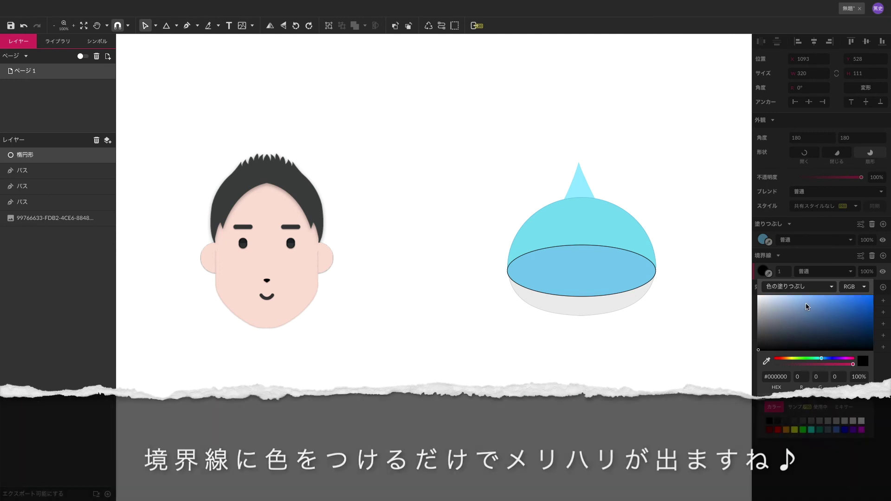
pyautogui.moveTo(819, 356); pyautogui.dragTo(817, 358)
pyautogui.moveTo(817, 296)
pyautogui.mouseDown()
pyautogui.moveTo(828, 297)
pyautogui.moveTo(784, 305)
pyautogui.moveTo(849, 299)
pyautogui.moveTo(863, 304)
pyautogui.moveTo(863, 316)
pyautogui.moveTo(838, 296)
pyautogui.mouseUp()
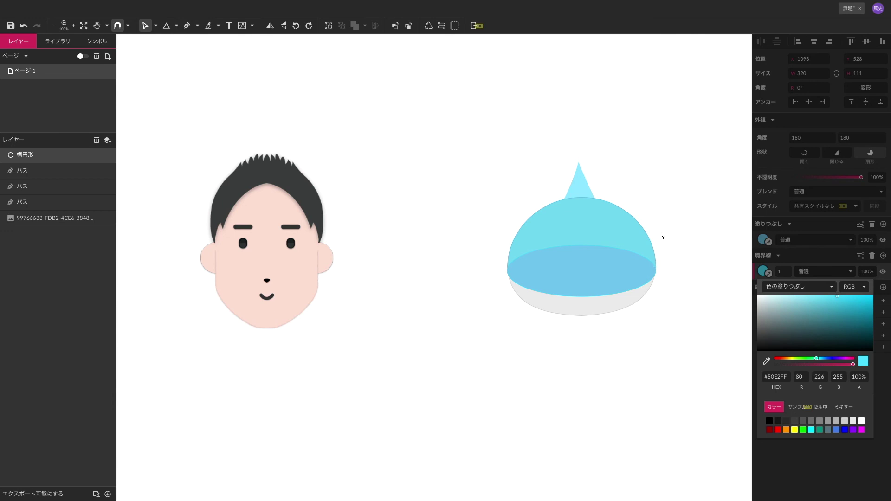
# Raise the grey lower jaw's bottom anchor point to Y 662 and adjust the curve handle on its left side
pyautogui.click(598, 305)
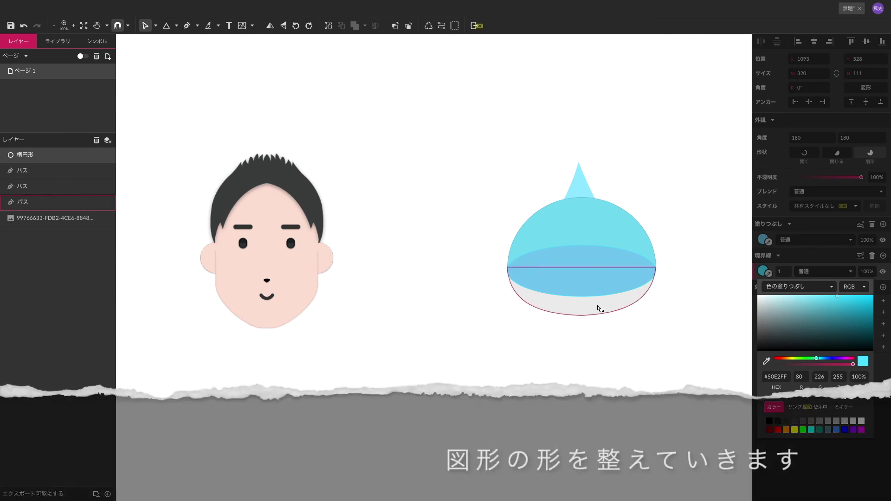
pyautogui.moveTo(629, 309); pyautogui.dragTo(579, 310)
pyautogui.click(582, 316)
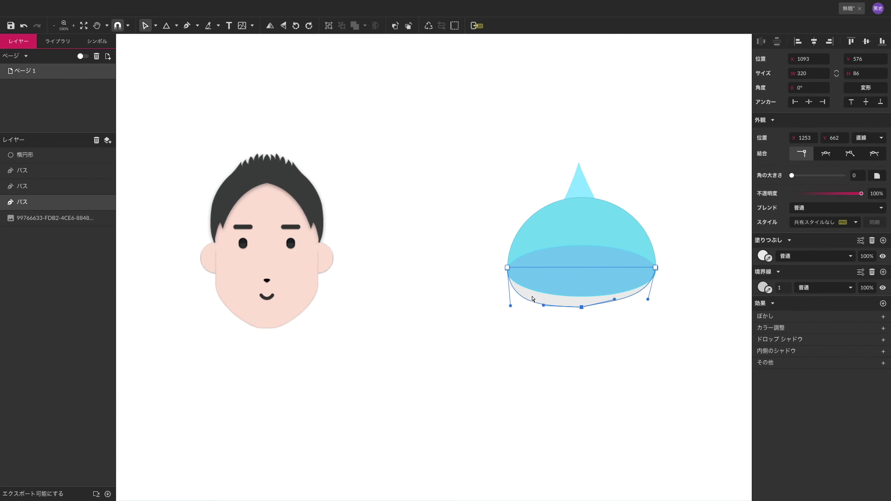
pyautogui.moveTo(511, 305); pyautogui.dragTo(548, 301)
pyautogui.click(603, 367)
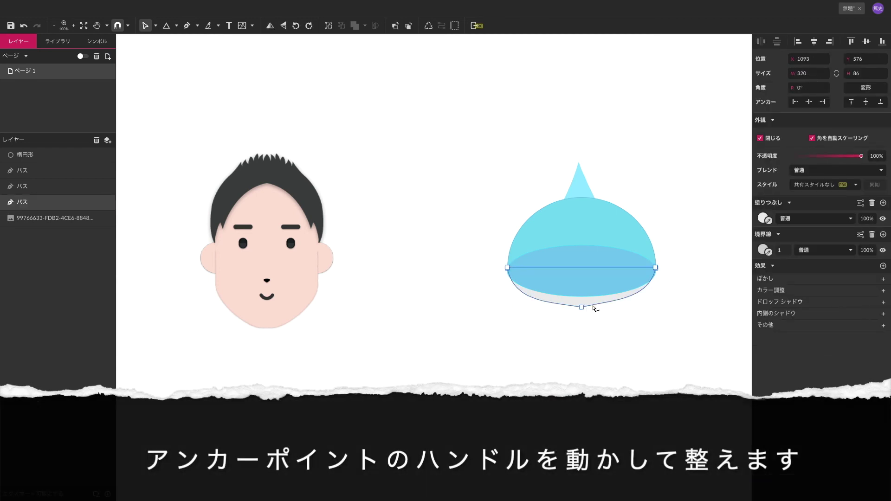
# Lower the right curve handle of the jaw's bottom anchor point to soften the pointed lower edge
pyautogui.click(582, 307)
pyautogui.moveTo(583, 310); pyautogui.dragTo(584, 313)
pyautogui.hotkey('ctrl', 'z')
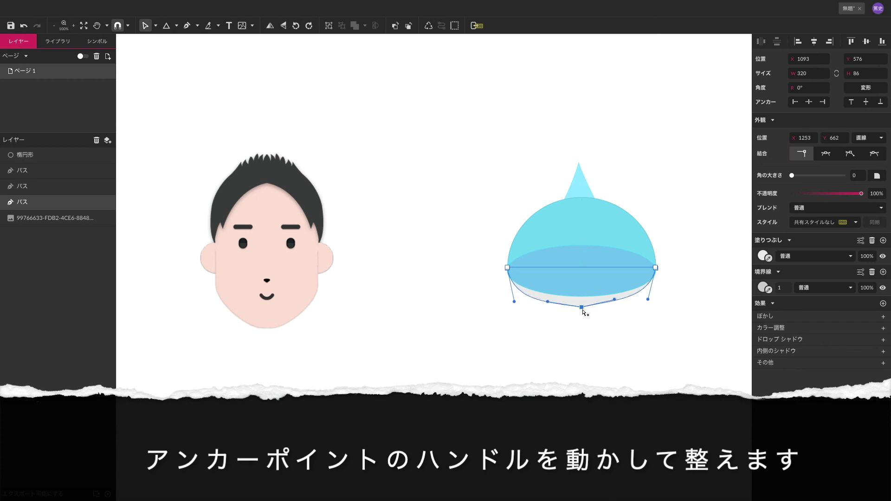
pyautogui.moveTo(615, 300); pyautogui.dragTo(615, 304)
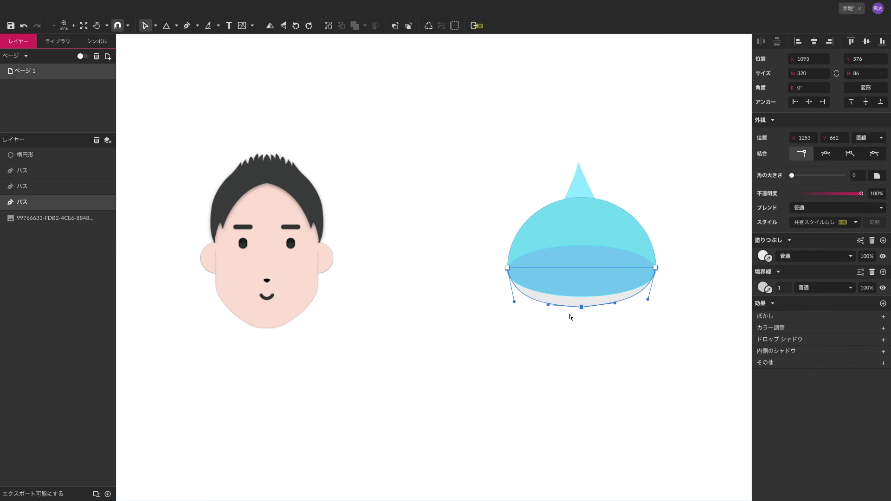
pyautogui.click(613, 336)
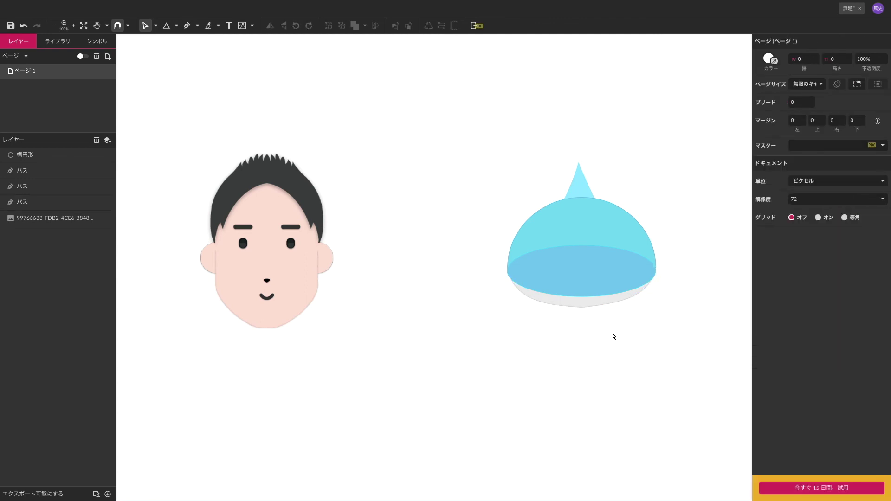
# Bring both curve handles of the jaw's bottom anchor point closer to horizontal for a smoothly rounded edge
pyautogui.click(588, 307)
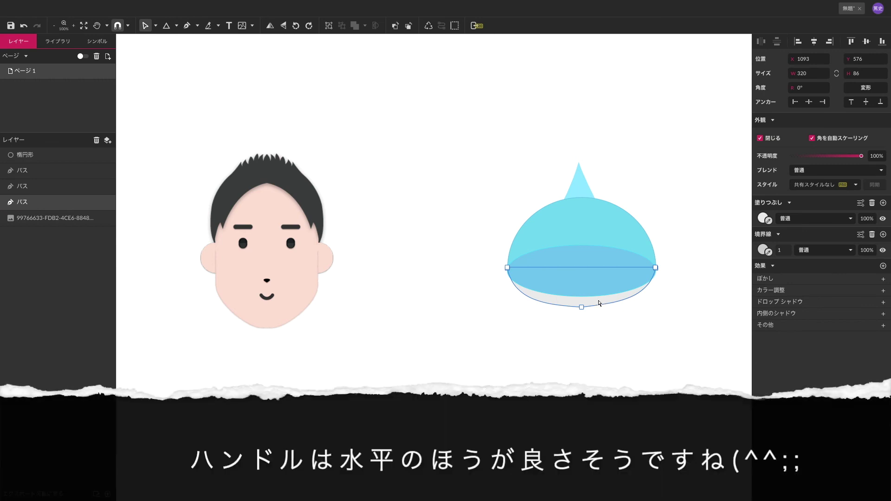
pyautogui.click(582, 307)
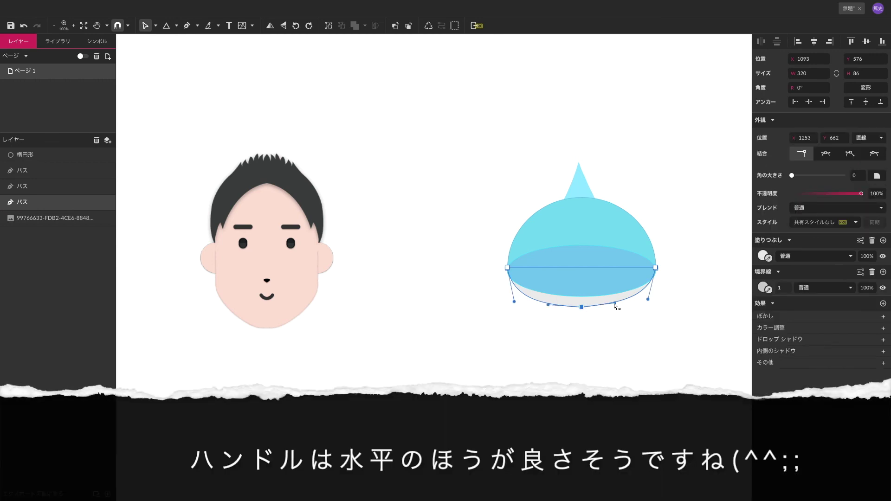
pyautogui.moveTo(615, 303); pyautogui.dragTo(615, 306)
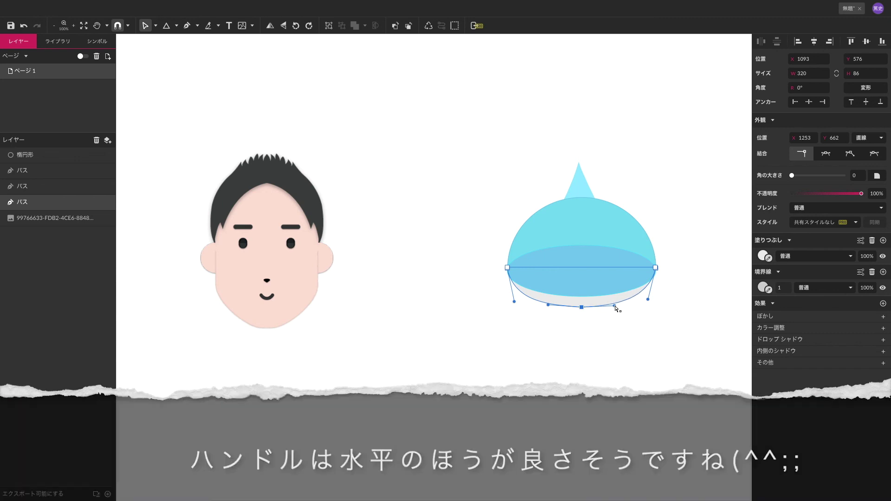
pyautogui.moveTo(548, 305); pyautogui.dragTo(549, 307)
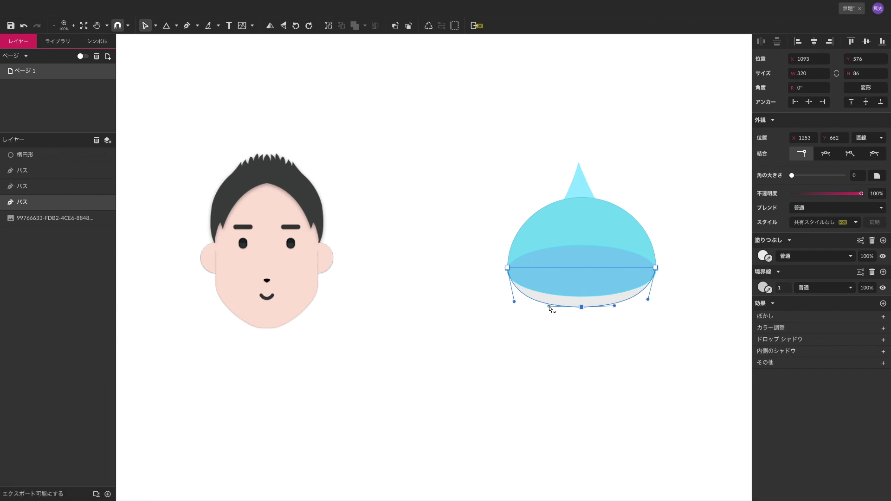
pyautogui.click(597, 338)
# Add a border to the dorsal fin and colour it a slightly darker cyan than its fill
pyautogui.click(586, 185)
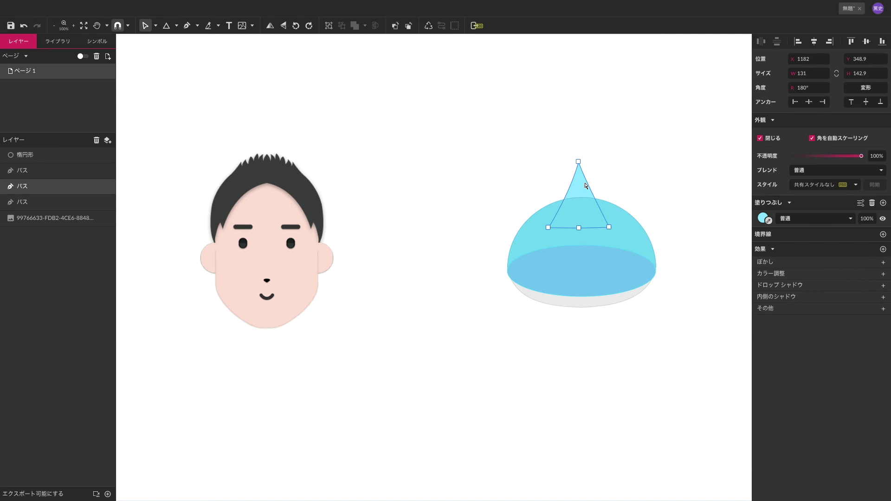
pyautogui.click(883, 234)
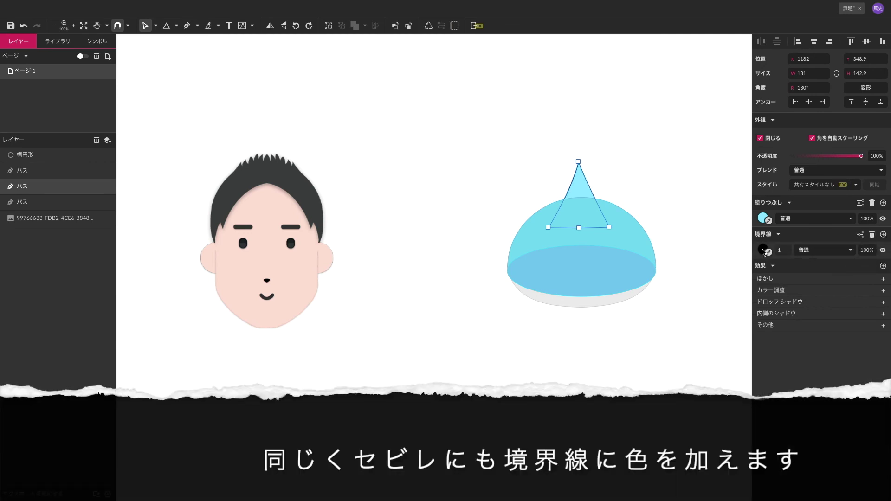
pyautogui.click(763, 250)
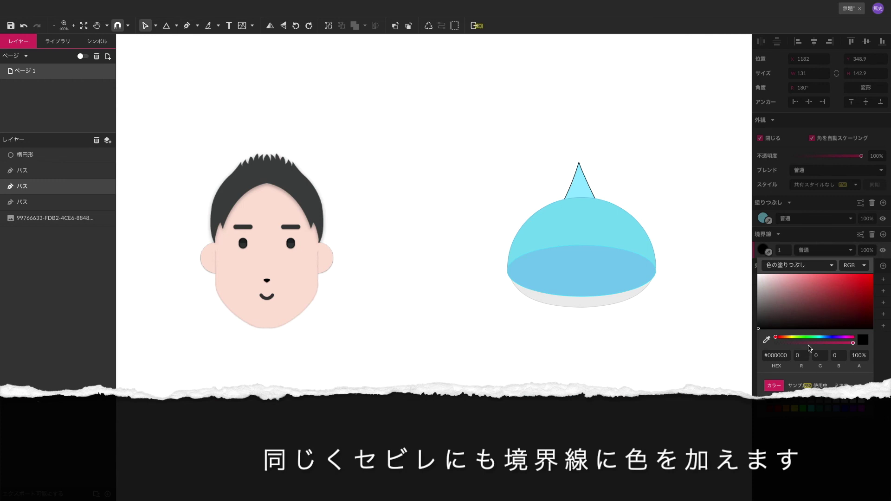
pyautogui.click(823, 338)
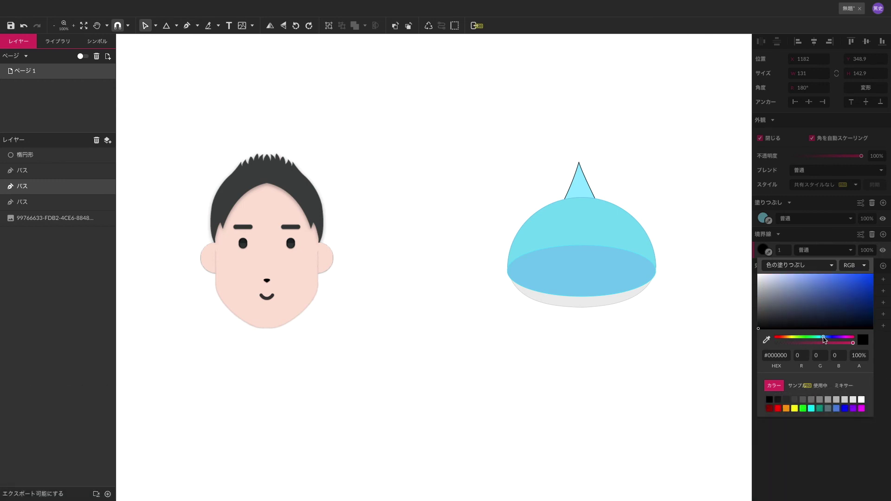
pyautogui.moveTo(824, 339); pyautogui.dragTo(818, 341)
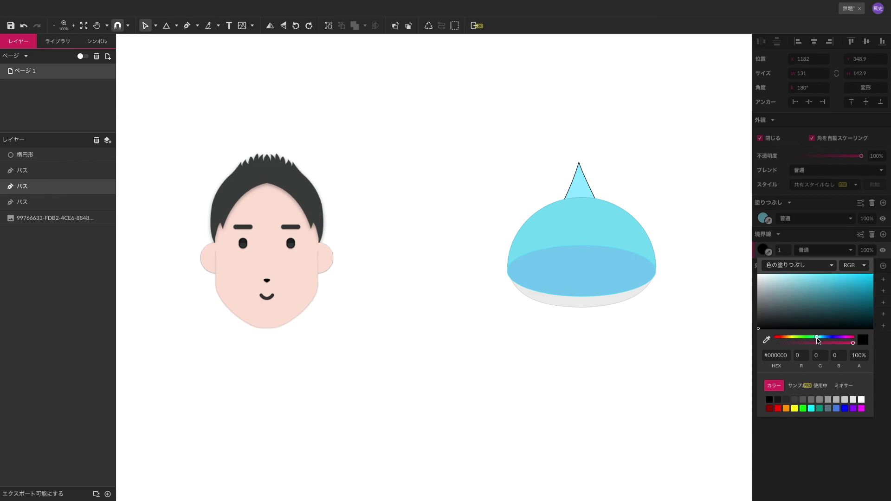
pyautogui.moveTo(817, 277); pyautogui.dragTo(837, 277)
# Draw a triangle about 195 by 173 px beside the dome's left edge and convert it to a path
pyautogui.click(166, 25)
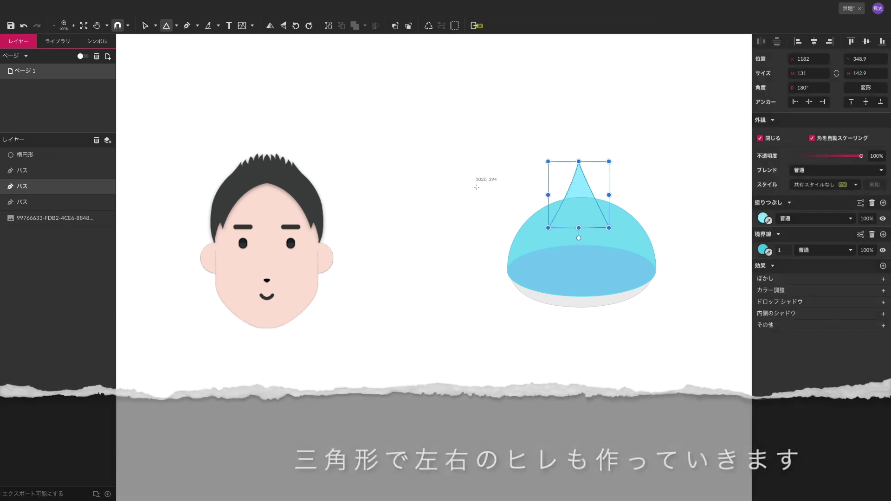
pyautogui.moveTo(473, 221); pyautogui.dragTo(426, 249)
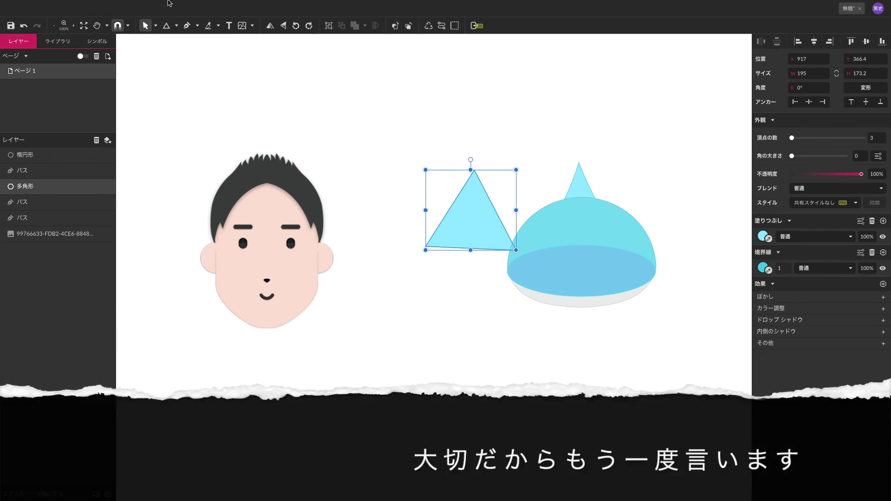
pyautogui.moveTo(168, 2)
pyautogui.click(142, 5)
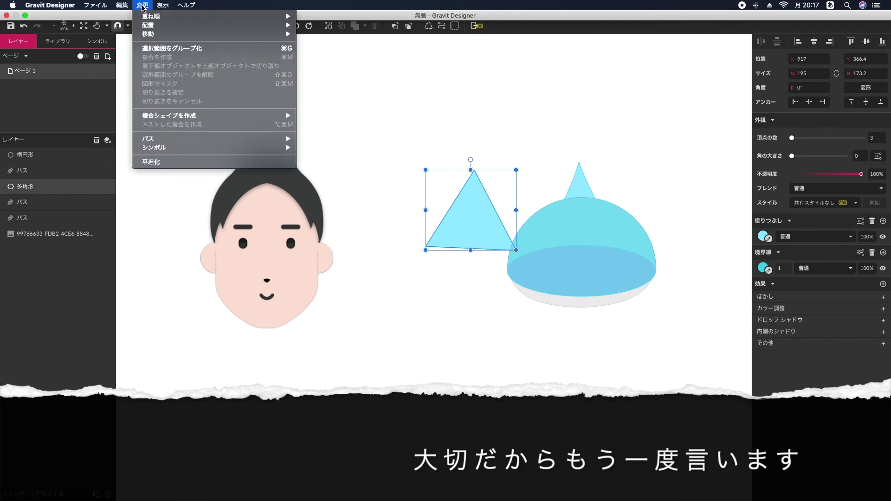
pyautogui.moveTo(184, 140)
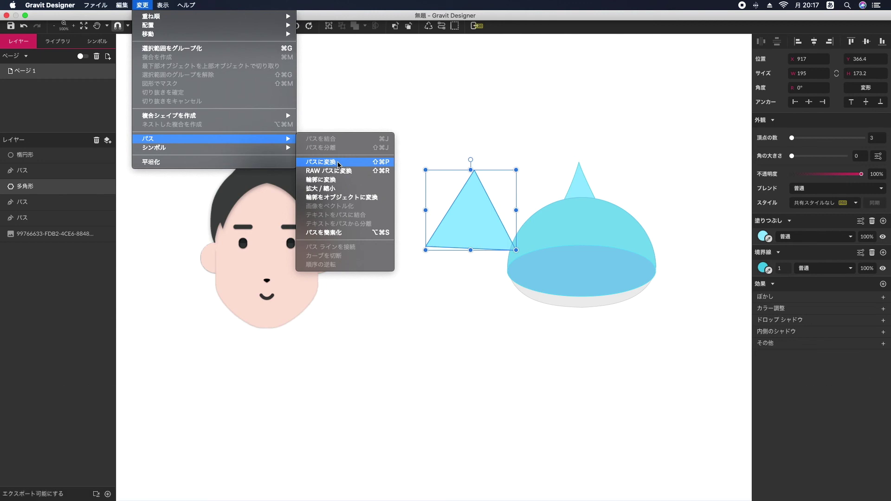
pyautogui.click(338, 165)
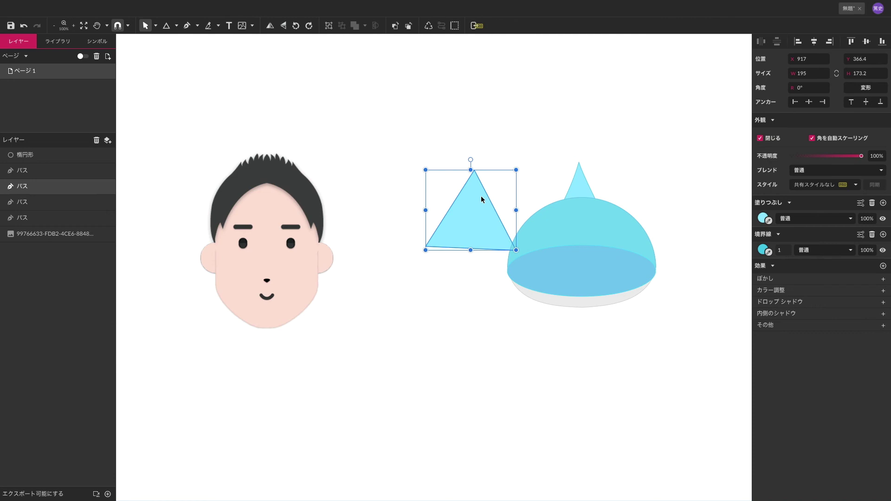
# Flatten the triangle to about 191 by 93.5 px and place it across the dome's left edge as a side fin
pyautogui.moveTo(471, 170); pyautogui.dragTo(484, 190)
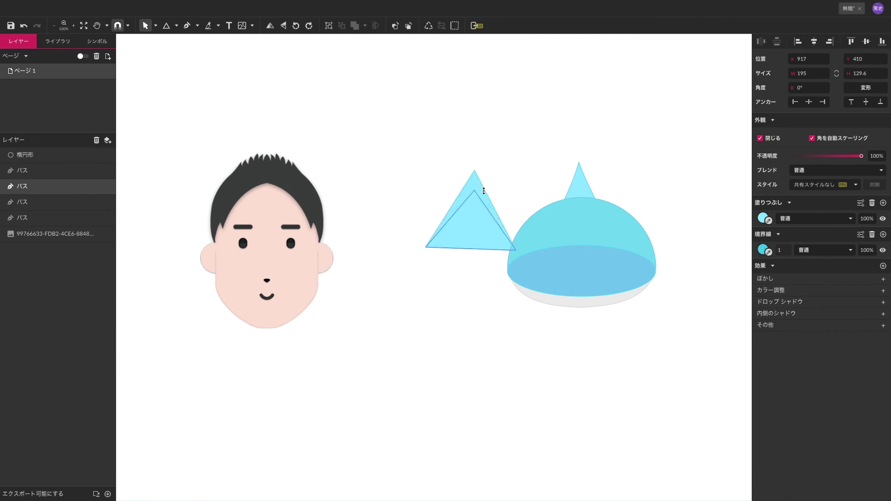
pyautogui.moveTo(515, 251); pyautogui.dragTo(538, 247)
pyautogui.moveTo(484, 228); pyautogui.dragTo(527, 248)
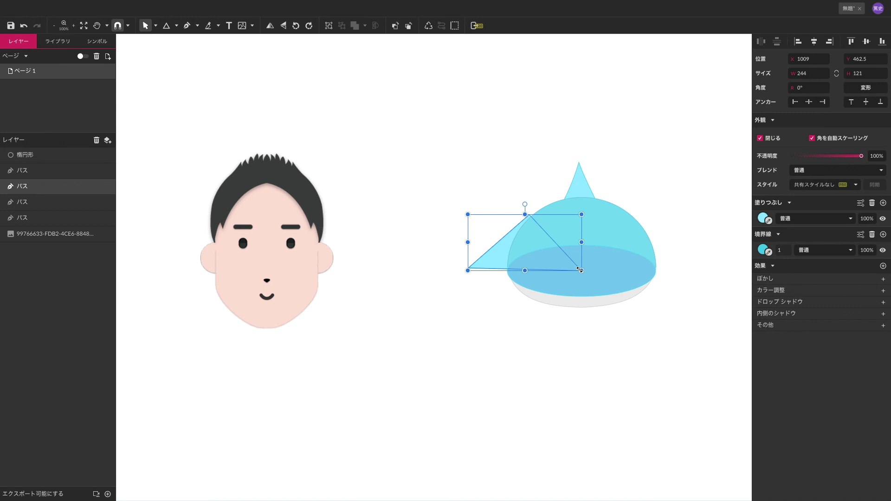
pyautogui.moveTo(580, 270); pyautogui.dragTo(557, 258)
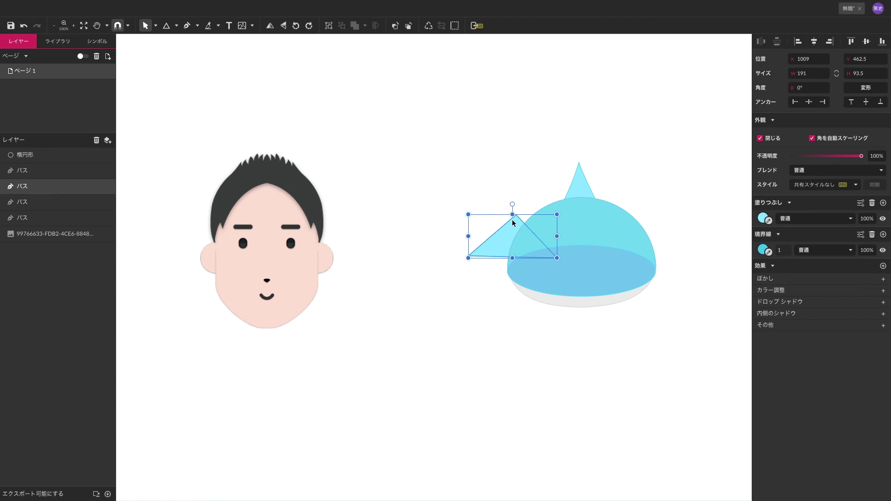
# Shift the side fin's top anchor point right towards the dome and delete the middle anchor on its right edge
pyautogui.doubleClick(514, 232)
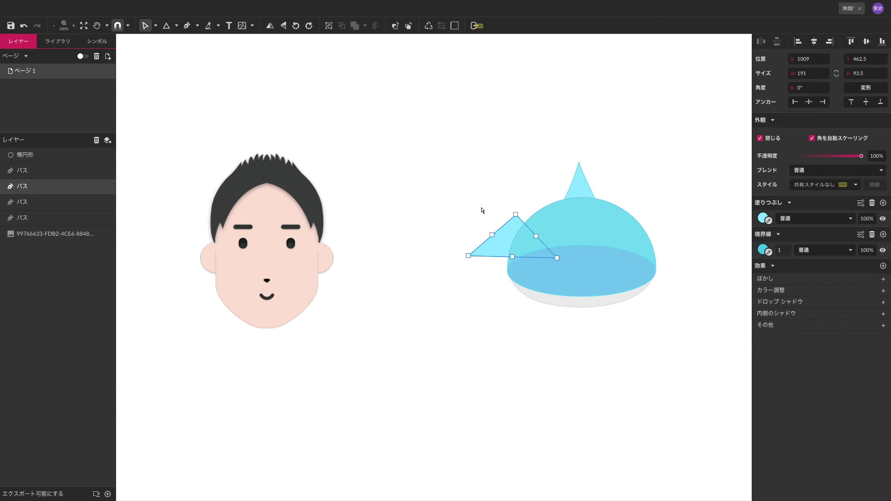
pyautogui.moveTo(516, 215); pyautogui.dragTo(534, 218)
pyautogui.click(536, 237)
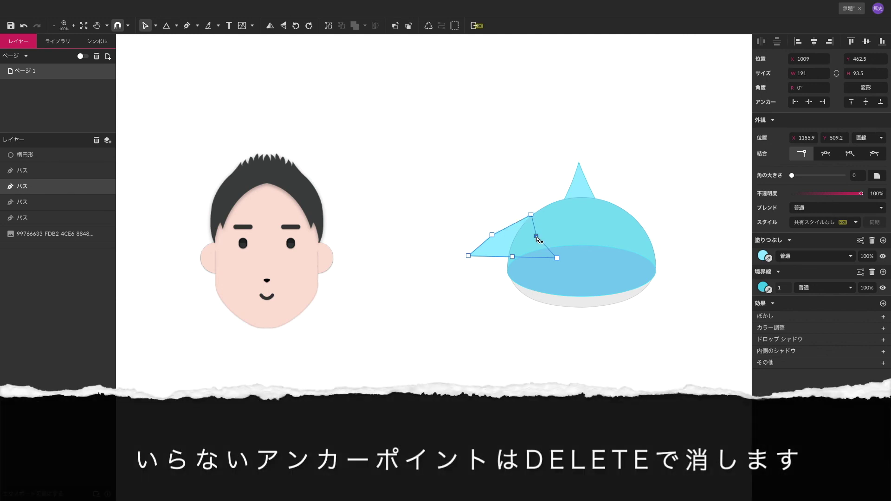
pyautogui.press('Delete')
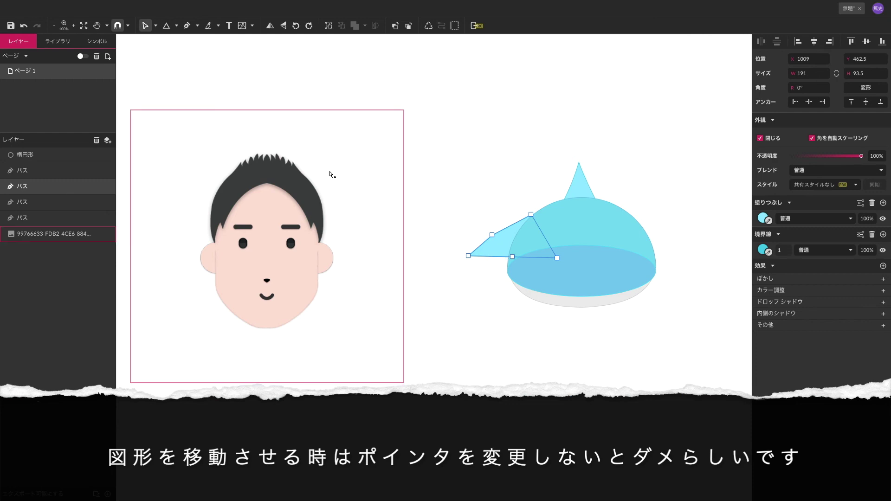
# Switch to whole-object selection and move the side fin down to about X 1008, Y 484.2
pyautogui.click(156, 26)
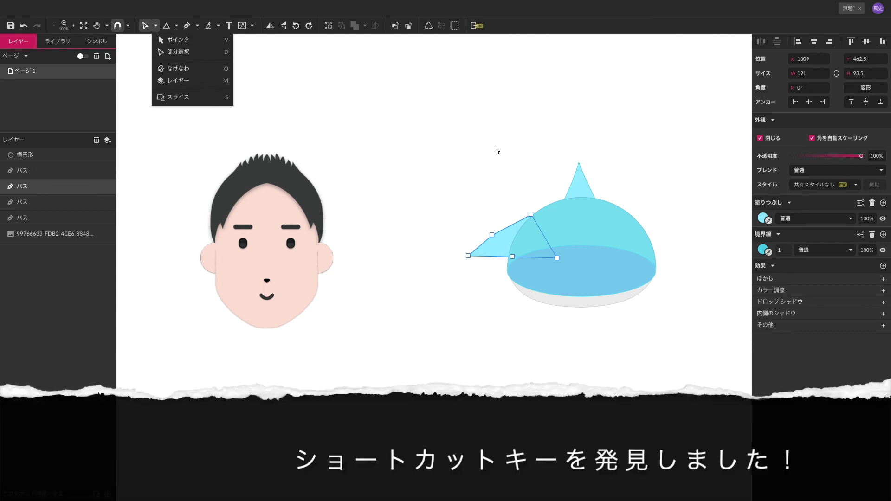
pyautogui.click(497, 150)
pyautogui.click(509, 233)
pyautogui.moveTo(509, 237); pyautogui.dragTo(495, 248)
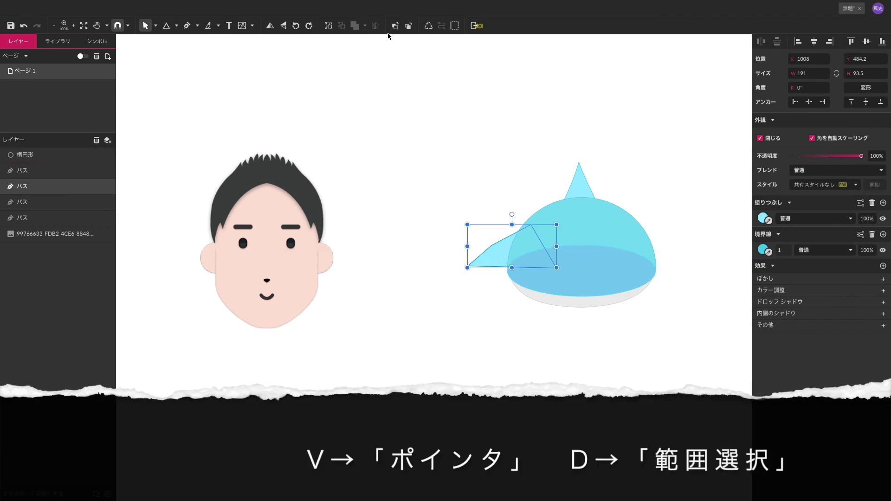
# Send the side fin backward to the very bottom of the layer order, behind the dome and the face image
pyautogui.click(409, 26)
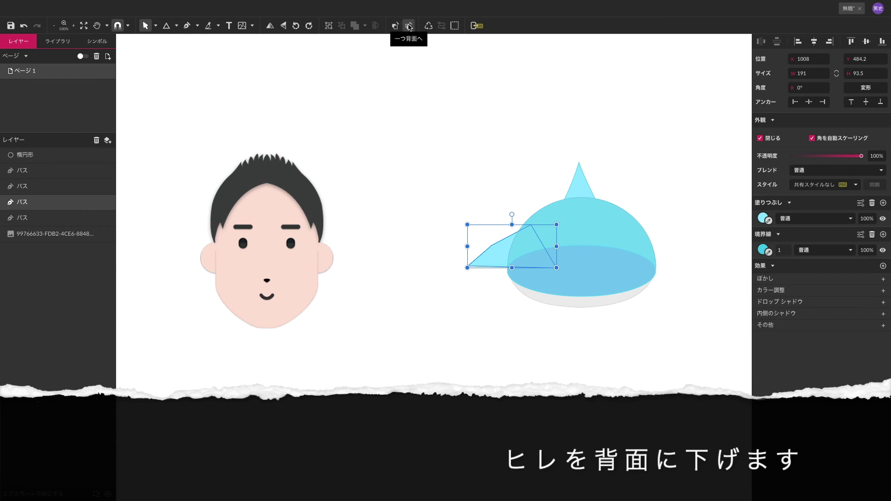
pyautogui.click(409, 26)
pyautogui.click(409, 26)
pyautogui.click(409, 26)
pyautogui.click(409, 26)
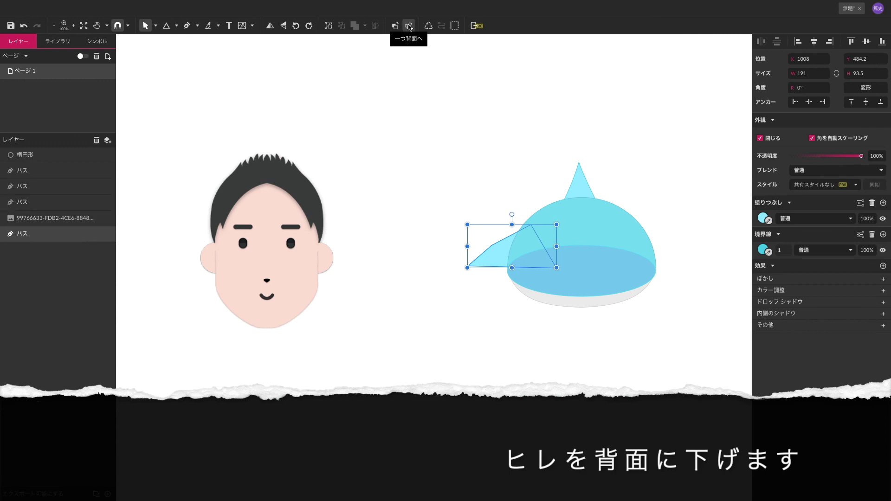
pyautogui.click(409, 26)
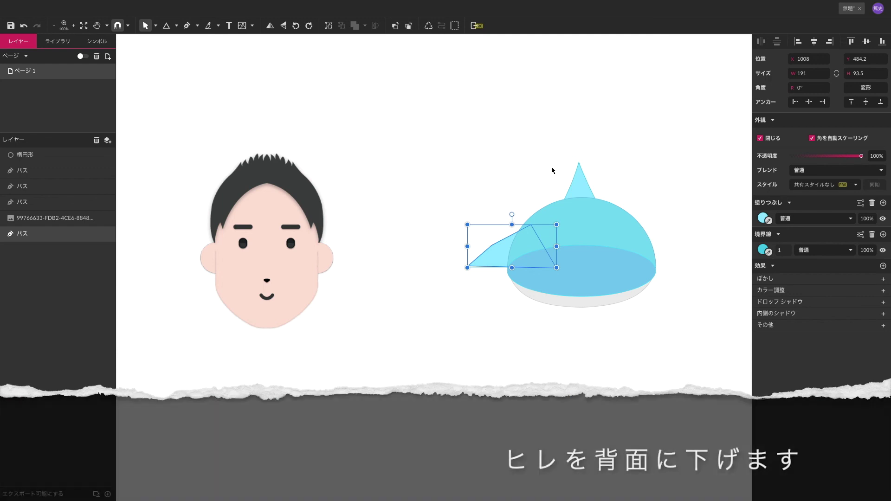
pyautogui.click(596, 227)
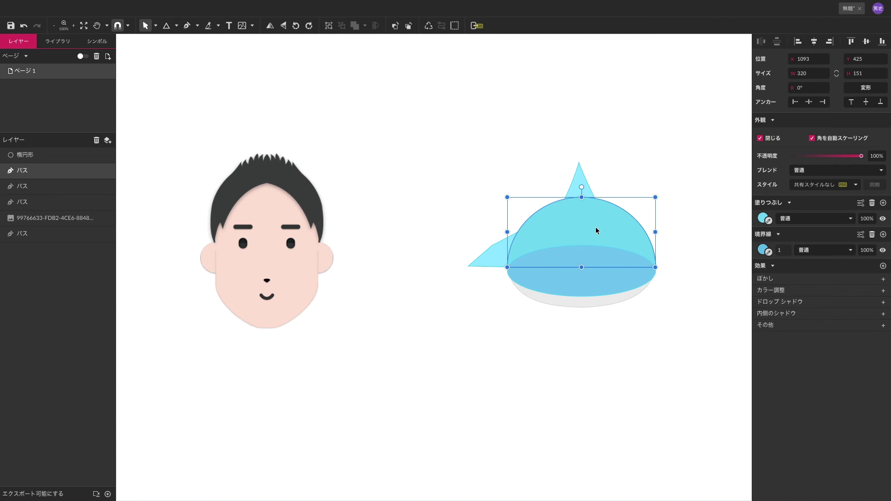
pyautogui.click(477, 316)
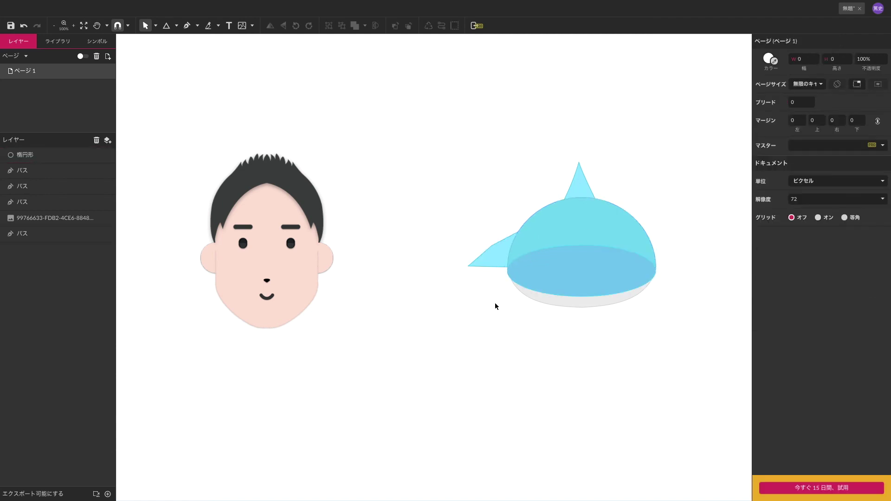
# Move the side fin to about X 997.5, Y 500.5 and rotate it to 9.3° so its tip points downward
pyautogui.click(494, 266)
pyautogui.moveTo(494, 267); pyautogui.dragTo(490, 274)
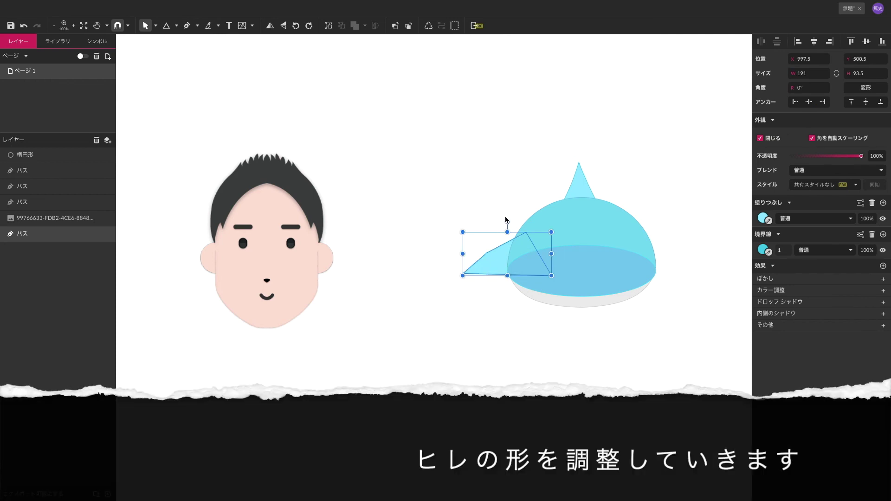
pyautogui.moveTo(508, 221); pyautogui.dragTo(502, 222)
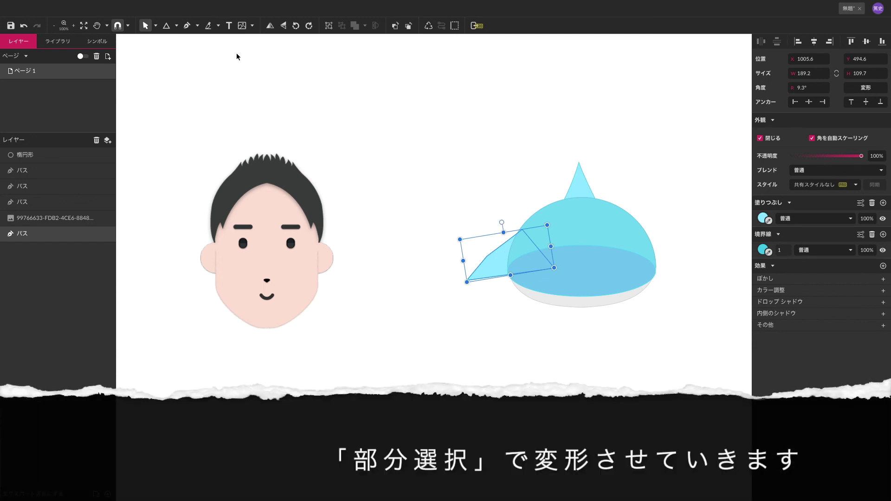
# Switch to partial selection and bend the side fin's upper and lower outer edges into gentle curves
pyautogui.click(156, 26)
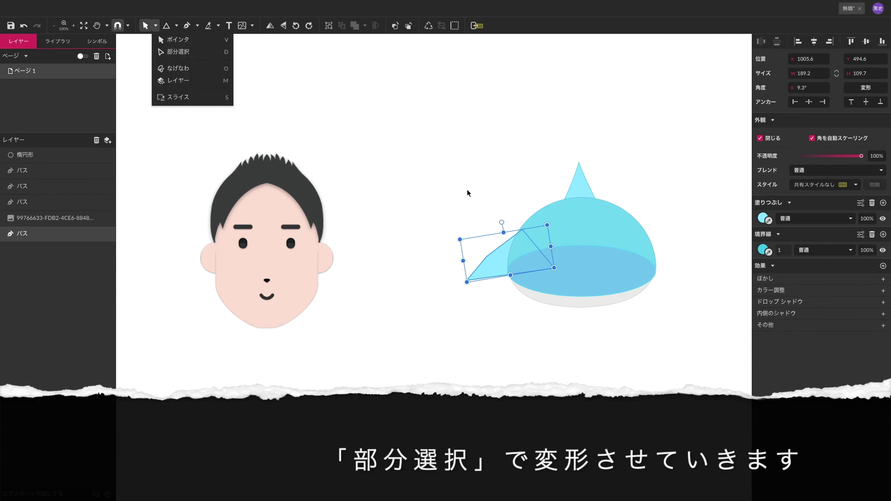
pyautogui.press('d')
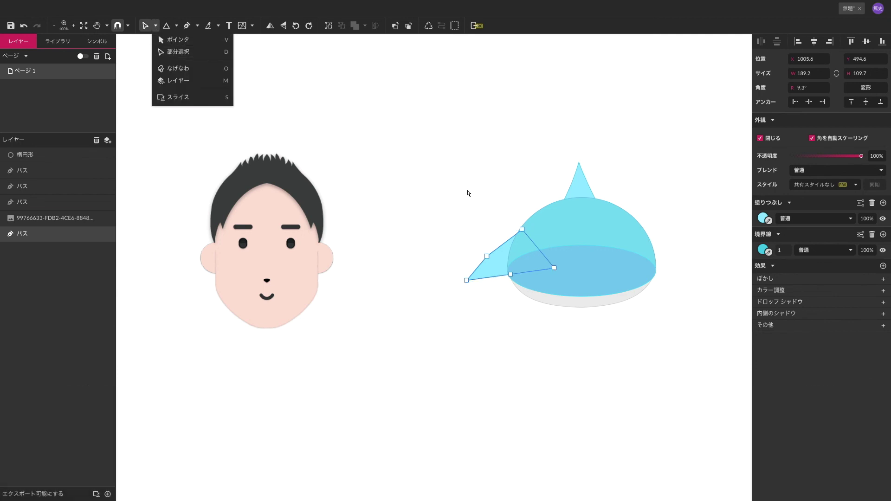
pyautogui.click(501, 250)
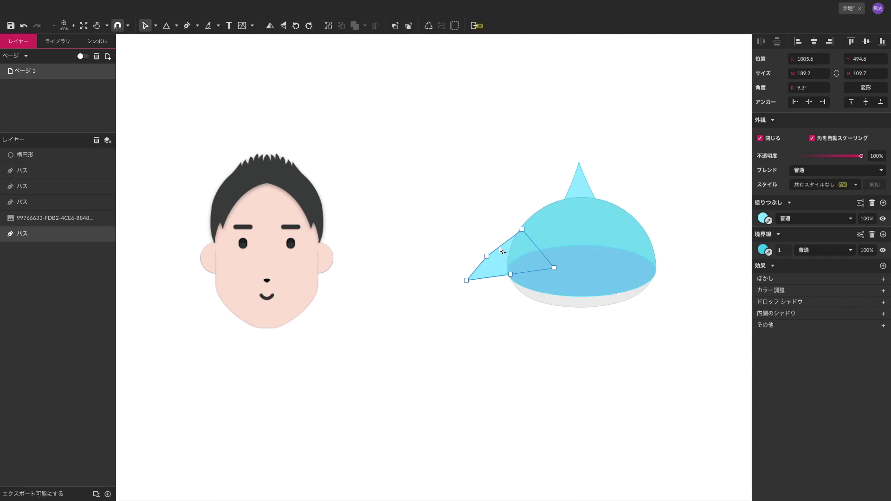
pyautogui.moveTo(501, 251); pyautogui.dragTo(498, 249)
pyautogui.moveTo(488, 279); pyautogui.dragTo(489, 278)
# Delete the middle anchor on the side fin's lower edge and bend that edge into one smooth curve
pyautogui.click(511, 275)
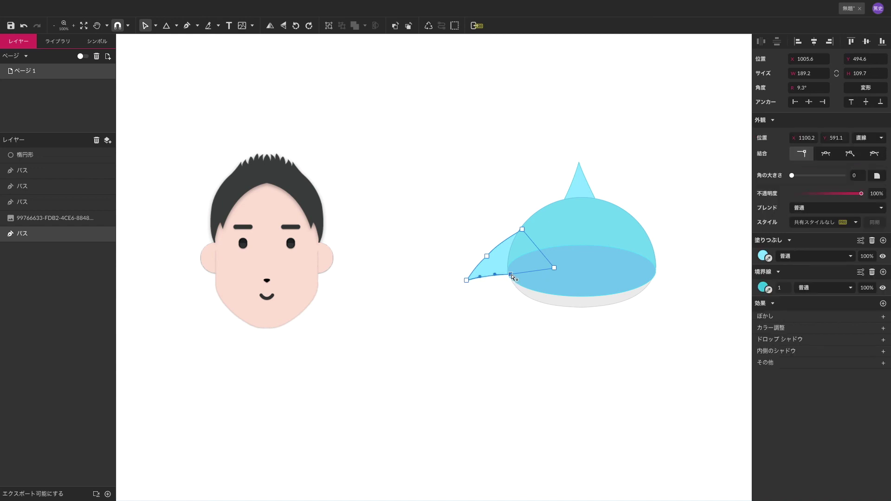
pyautogui.press('Escape')
pyautogui.moveTo(508, 277); pyautogui.dragTo(509, 274)
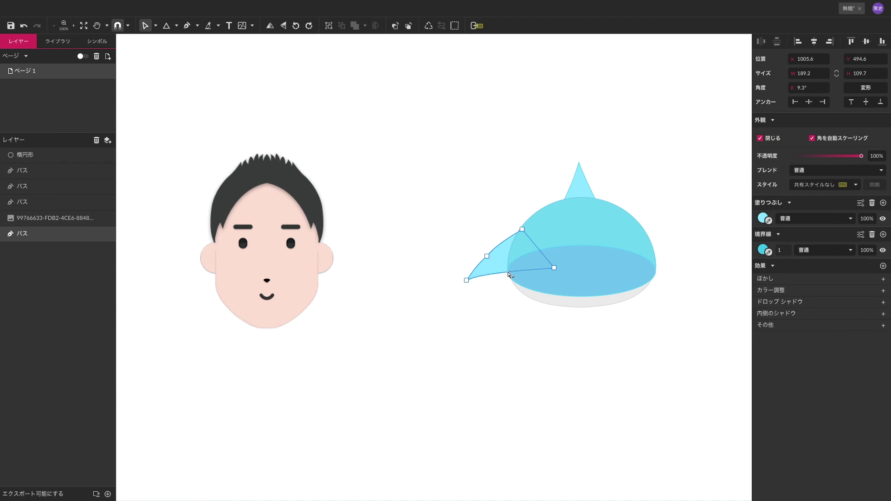
# Blunt the side fin's tip by adding an anchor on each edge near it and deleting the end anchor
pyautogui.click(579, 197)
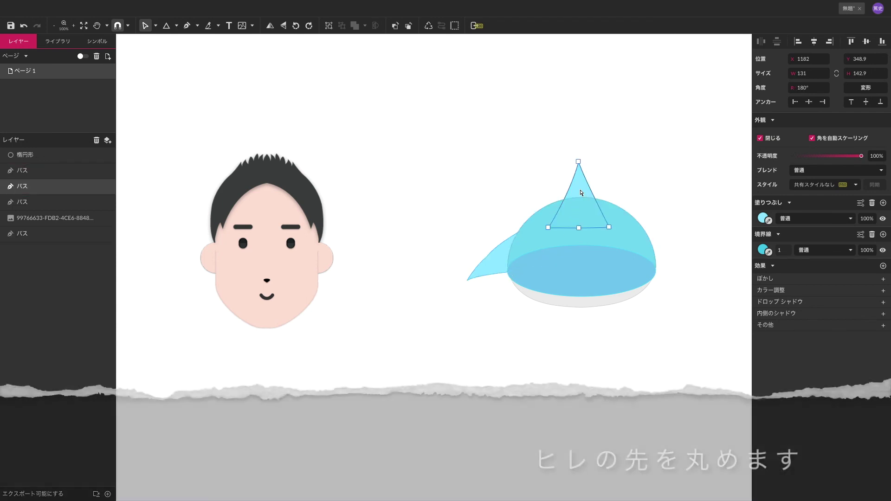
pyautogui.click(501, 272)
pyautogui.rightClick(502, 272)
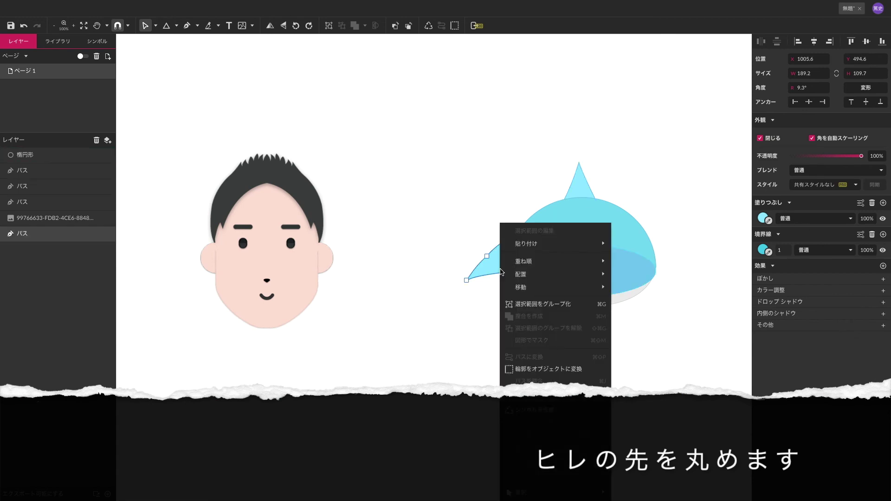
pyautogui.click(483, 274)
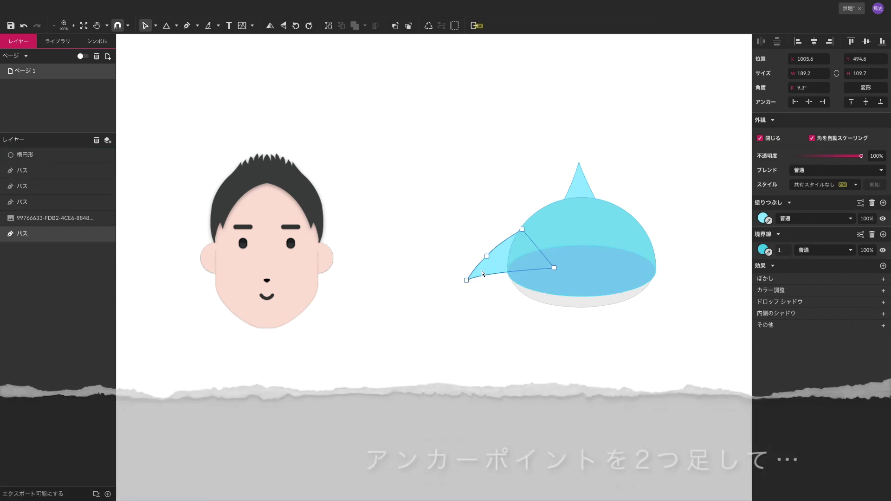
pyautogui.click(472, 274)
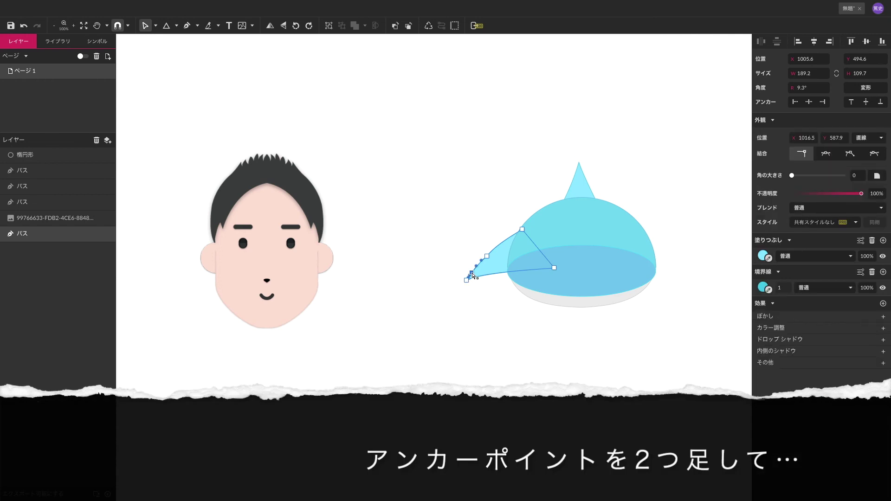
pyautogui.click(475, 277)
pyautogui.moveTo(467, 281); pyautogui.dragTo(468, 281)
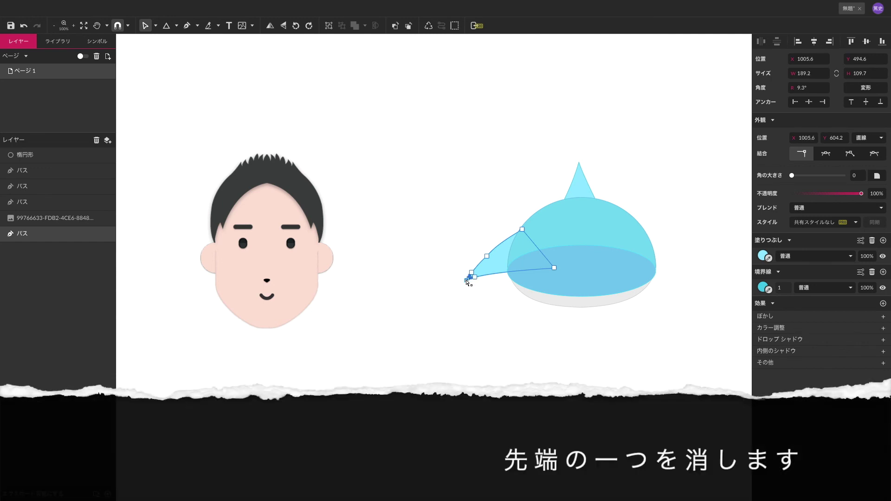
pyautogui.press('Delete')
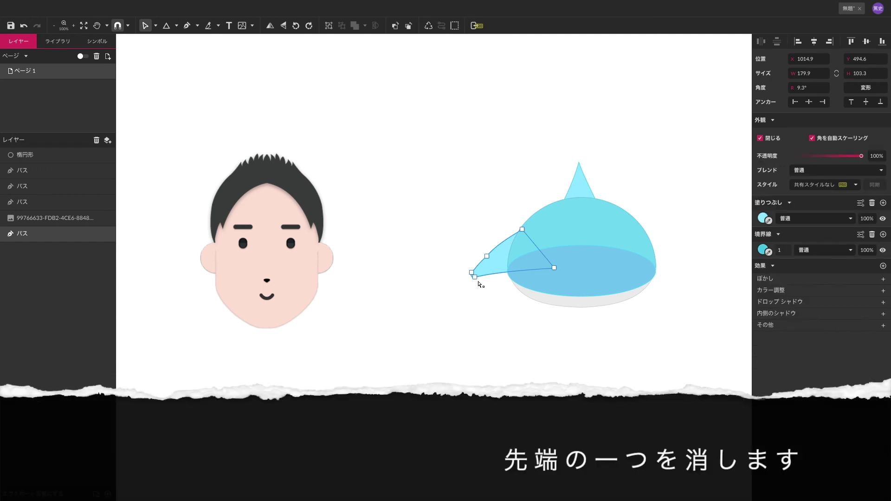
pyautogui.click(484, 313)
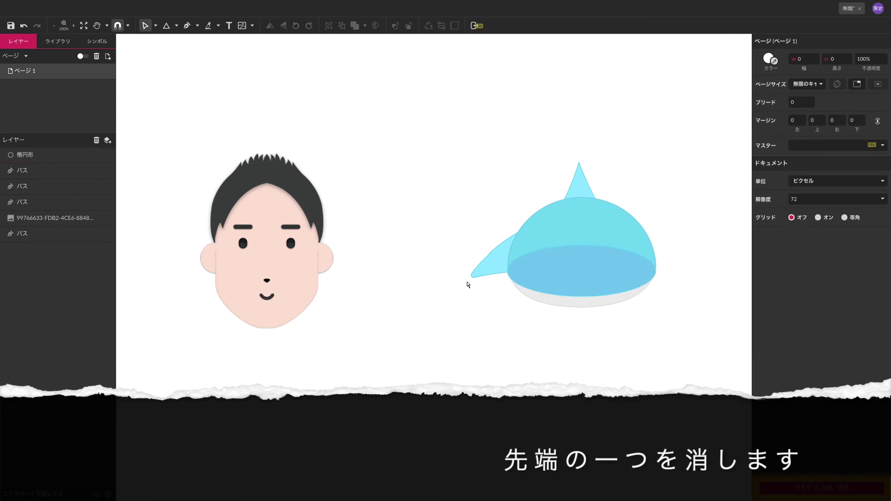
# Move the upper anchor at the side fin's tip outward to about X 1005, Y 597.5, and deselect the fin
pyautogui.click(484, 274)
pyautogui.moveTo(471, 275); pyautogui.dragTo(467, 278)
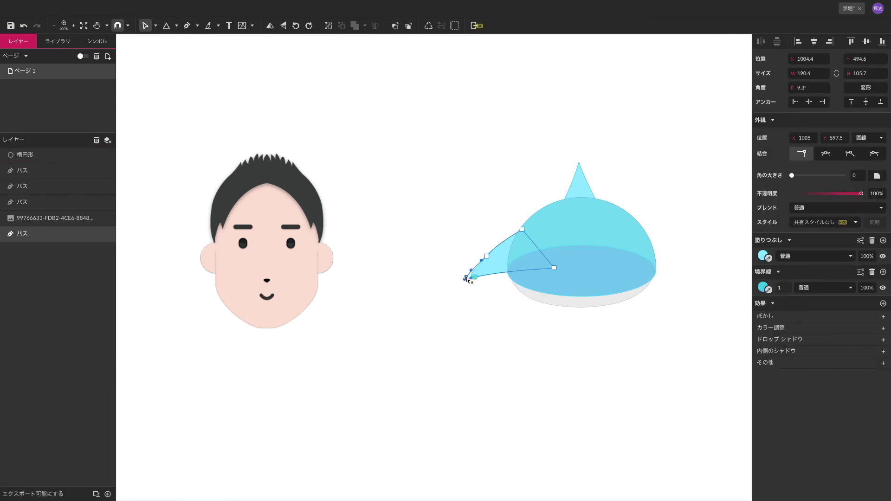
pyautogui.click(496, 328)
pyautogui.click(484, 276)
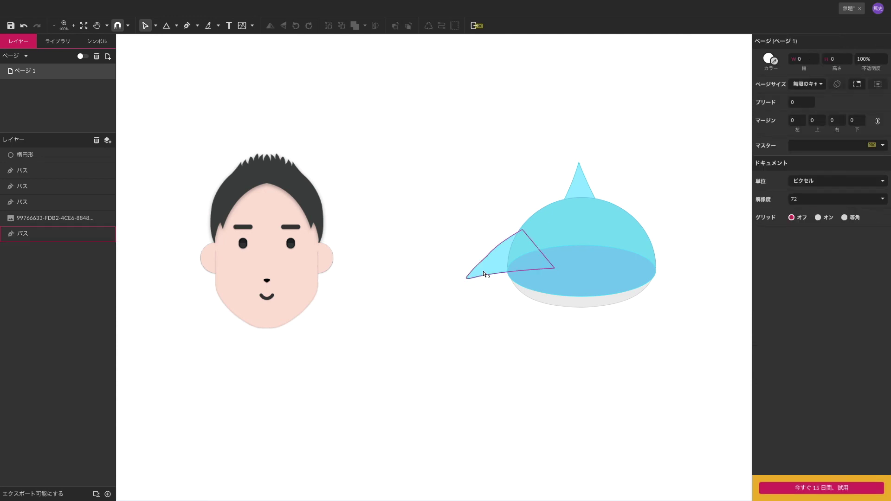
pyautogui.click(509, 320)
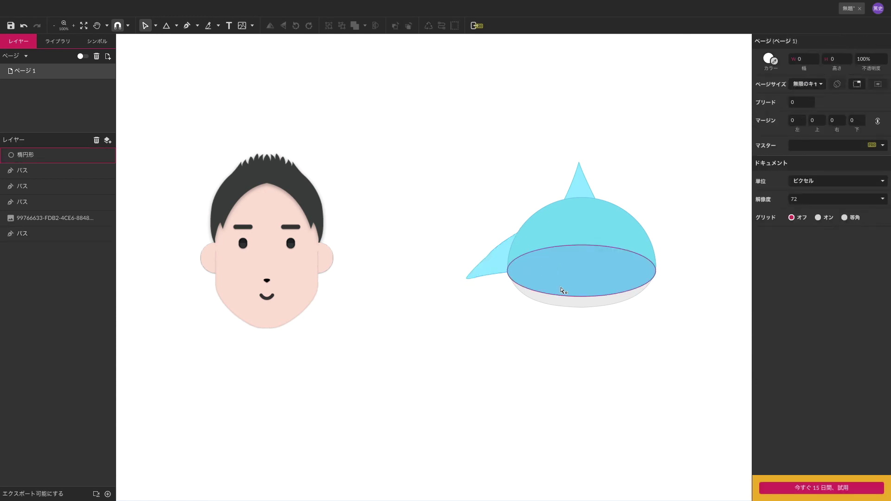
# Round the dorsal fin's tip by adding an anchor on each side near the peak and deleting the top anchor
pyautogui.click(579, 173)
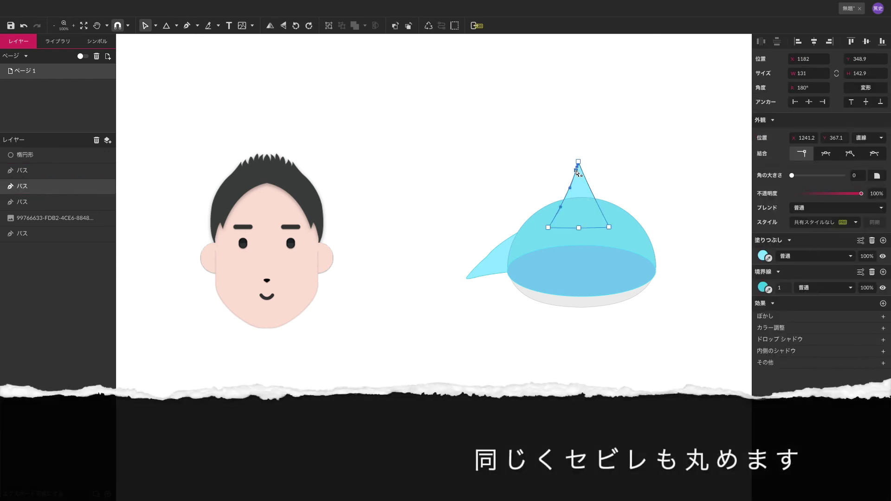
pyautogui.click(581, 169)
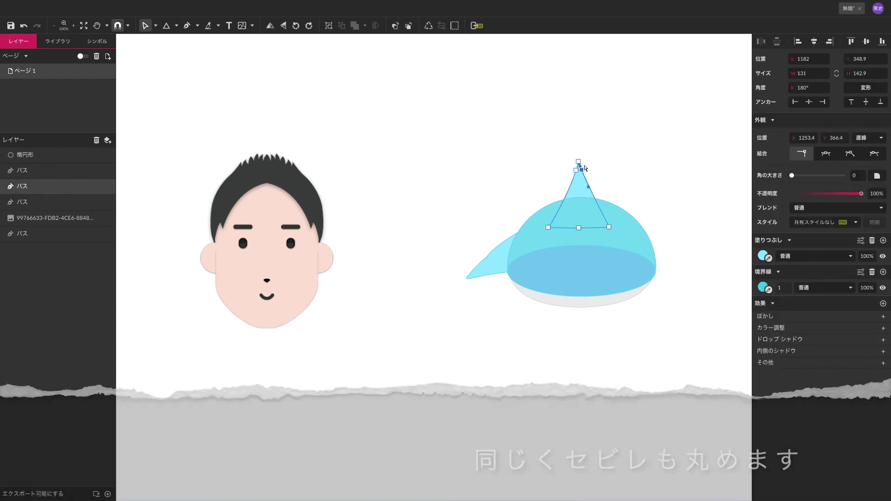
pyautogui.click(578, 162)
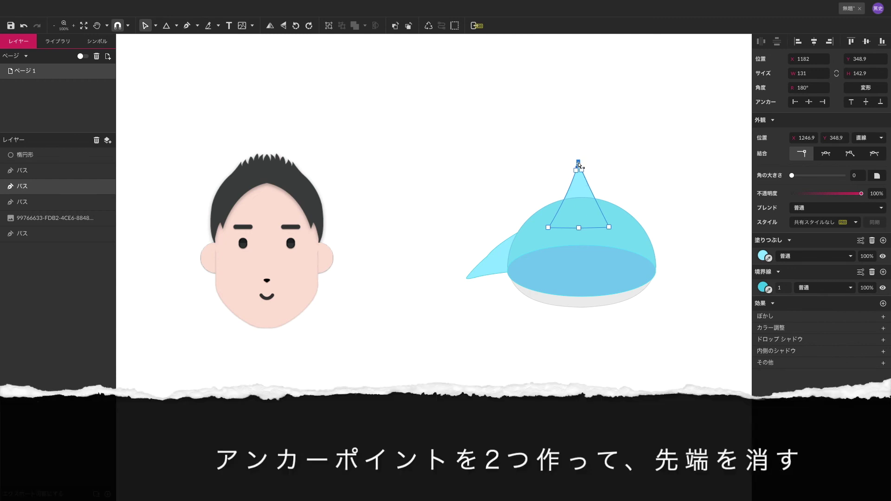
pyautogui.press('Delete')
pyautogui.click(651, 172)
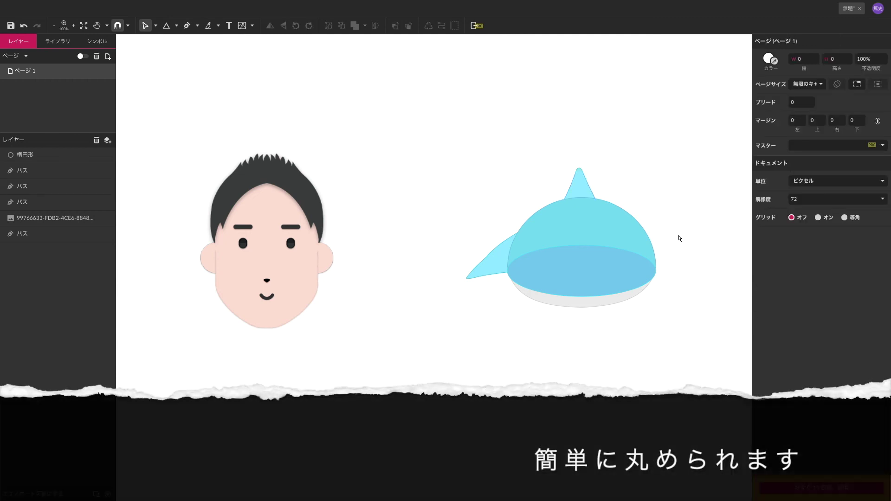
# Duplicate the side fin and mirror the copy horizontally
pyautogui.click(491, 263)
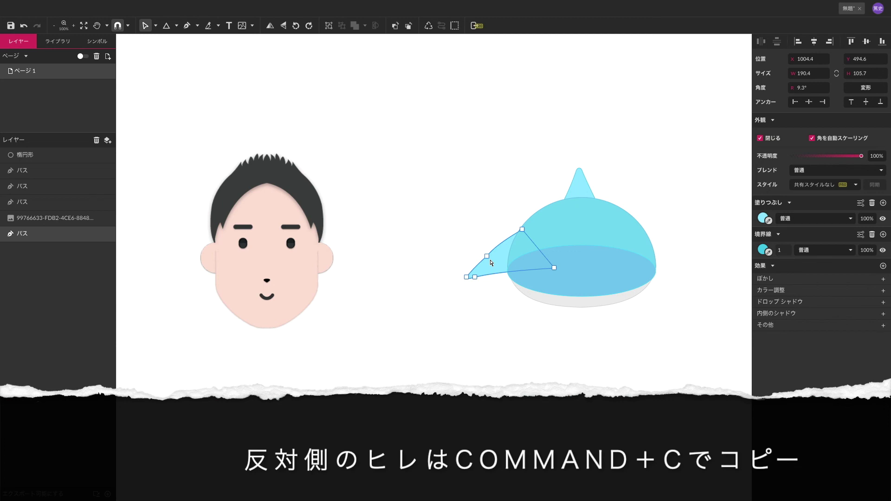
pyautogui.press('super+c')
pyautogui.press('super+v')
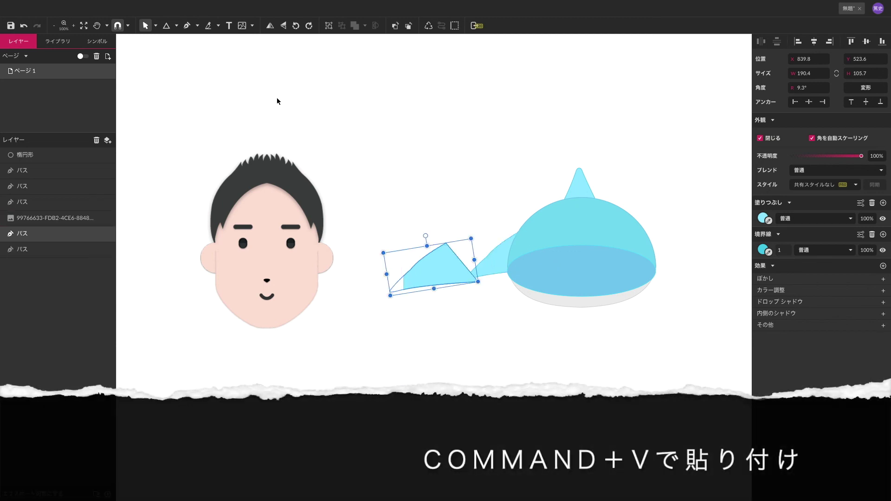
pyautogui.click(270, 28)
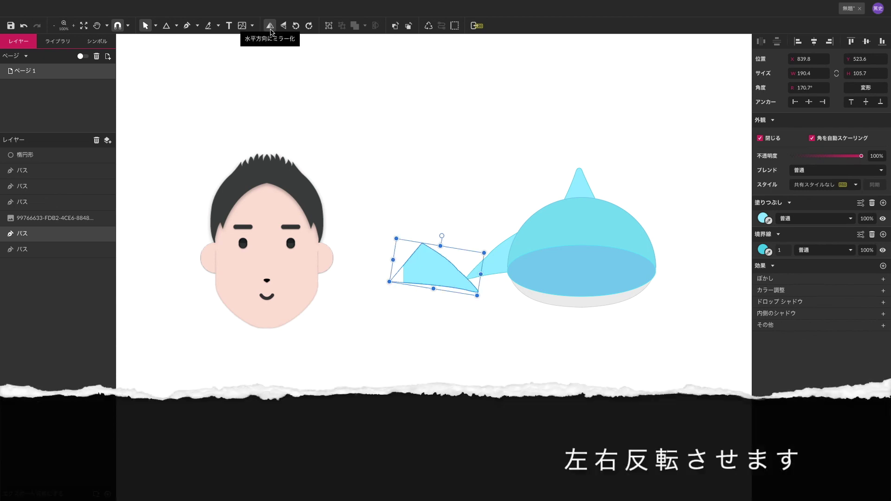
# Position the mirrored fin on the dome's right side at X 1309.6, Y 491, and deselect it
pyautogui.moveTo(435, 271); pyautogui.dragTo(652, 254)
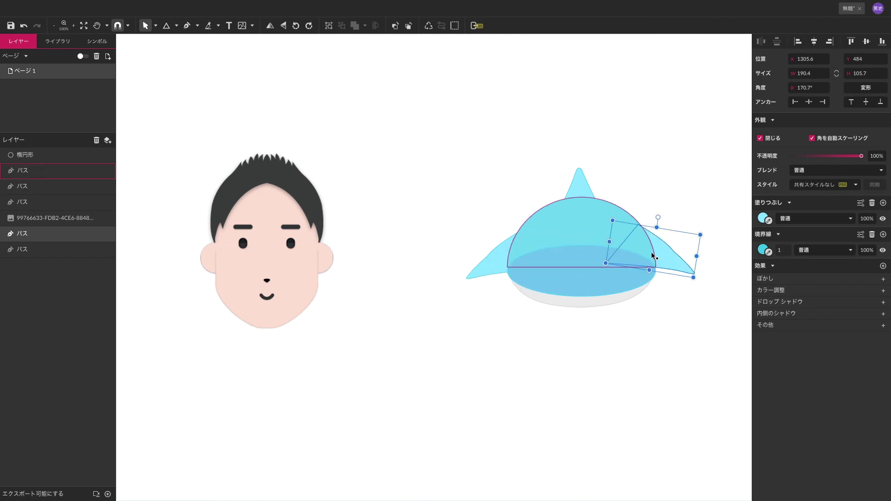
pyautogui.press('Down')
pyautogui.press('Down')
pyautogui.press('Down')
pyautogui.press('Down')
pyautogui.press('Down')
pyautogui.press('Down')
pyautogui.press('Down')
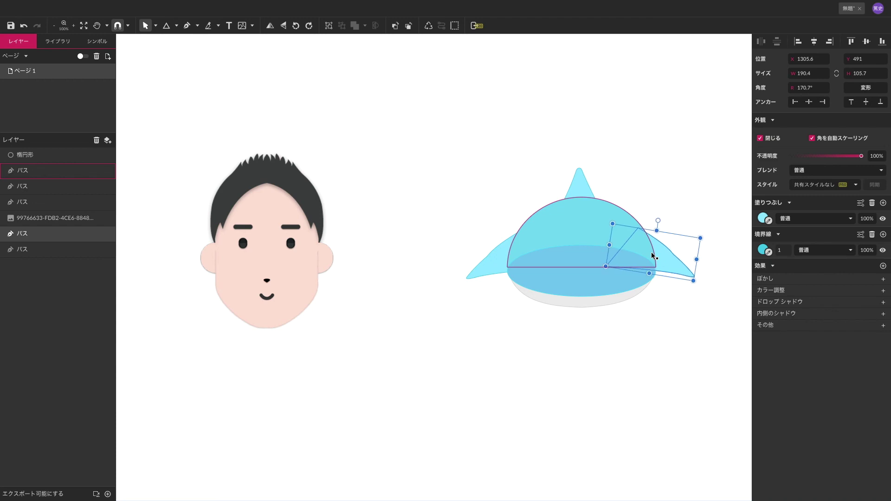
pyautogui.press('Right')
pyautogui.press('Right')
pyautogui.press('Right')
pyautogui.press('Right')
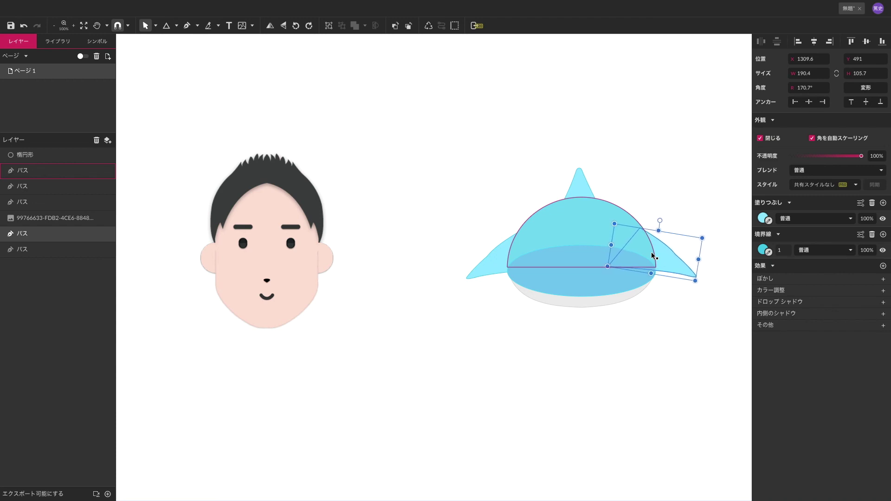
pyautogui.click(683, 208)
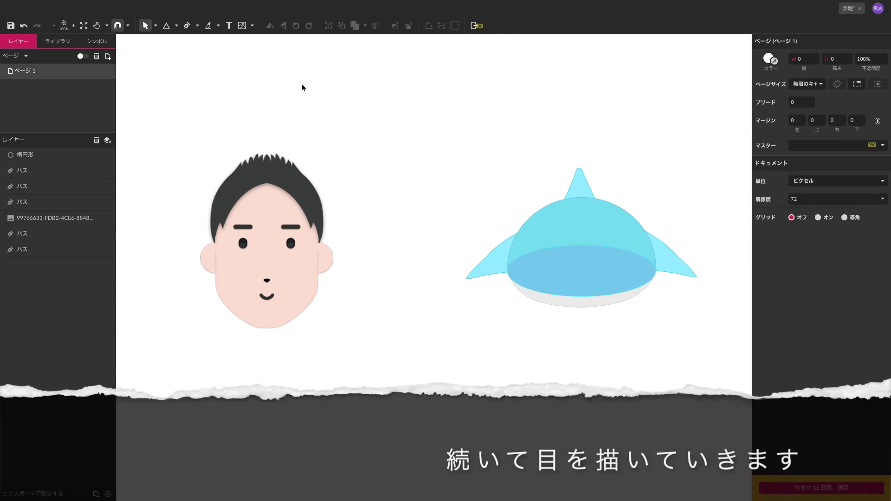
# Draw an ellipse about 24 px wide and 36.4 px high on the dome's left side as the dolphin's eye
pyautogui.click(176, 26)
pyautogui.click(201, 65)
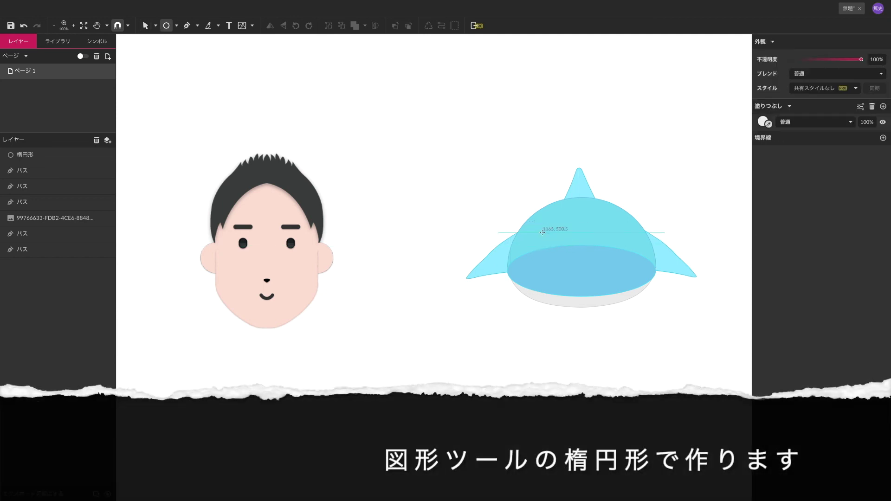
pyautogui.moveTo(546, 237); pyautogui.dragTo(557, 255)
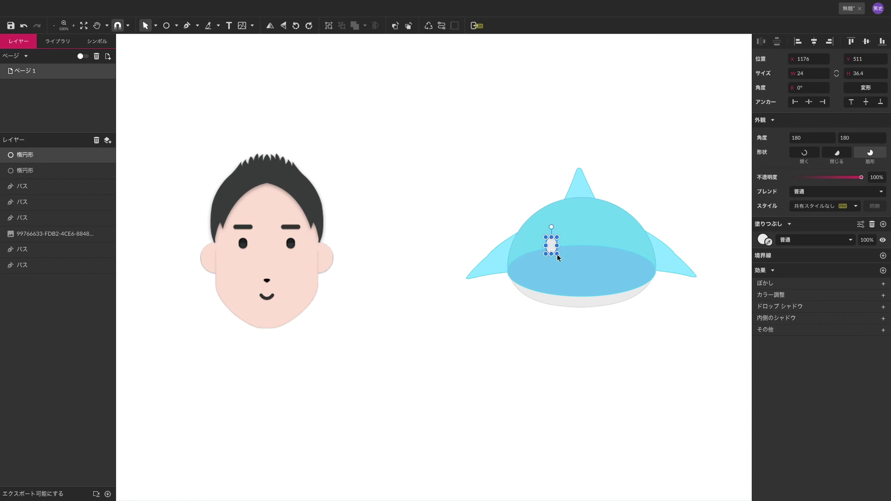
# Fill the eye with near-black #171717 and change its fill type to a radial gradient
pyautogui.click(762, 240)
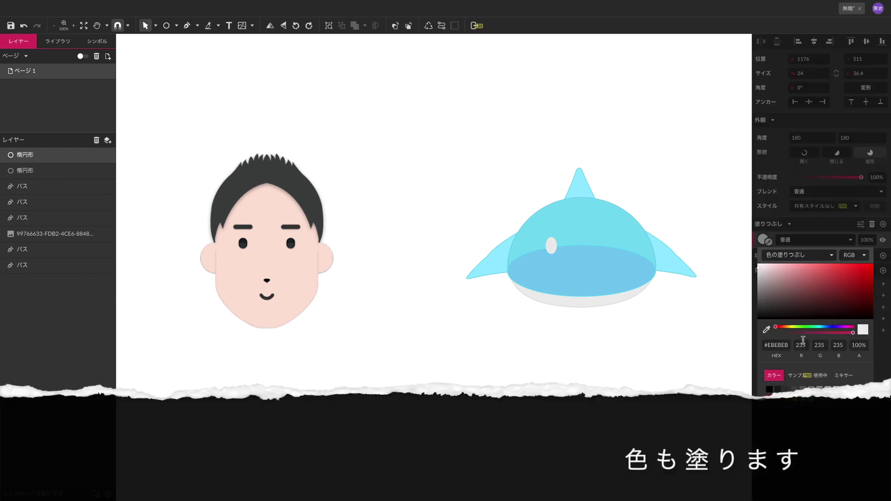
pyautogui.click(777, 390)
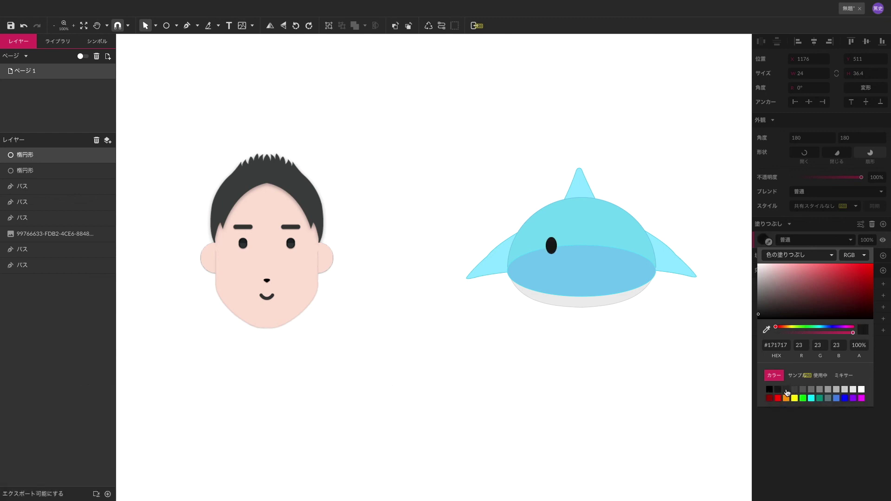
pyautogui.click(803, 256)
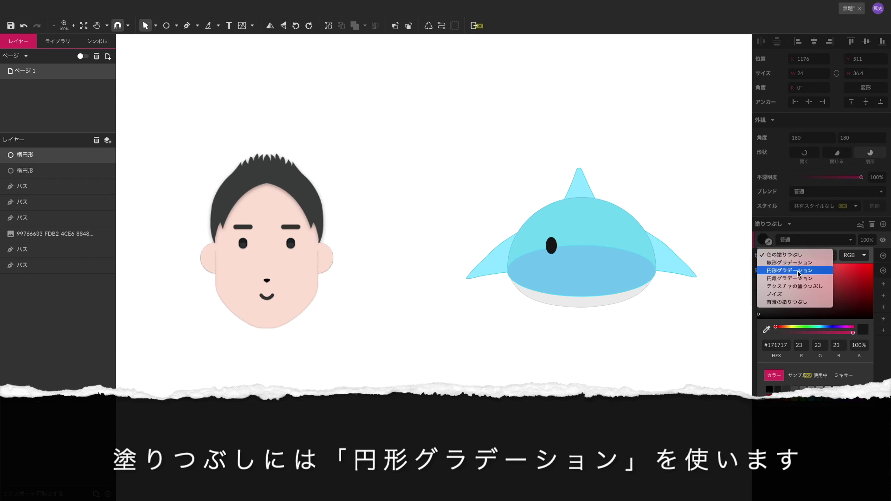
pyautogui.click(799, 275)
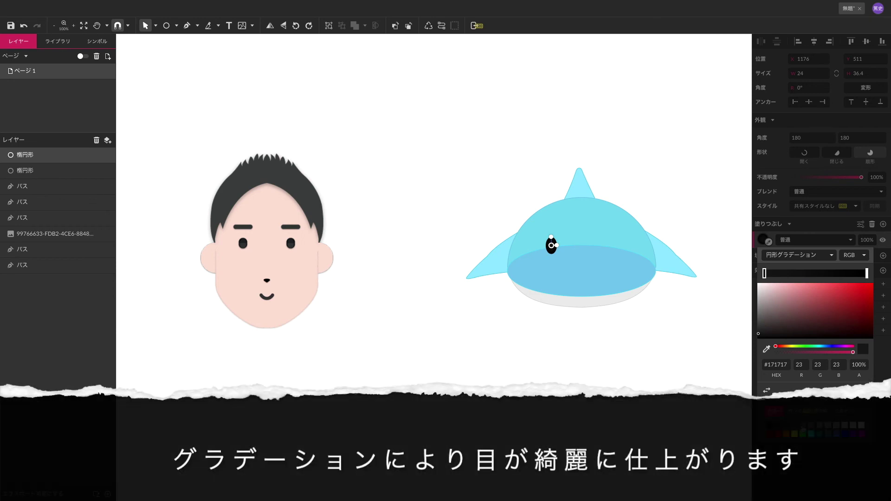
# Set the gradient's inner stop to #5D5D5D about a third along, and add a #353535 stop about three quarters along
pyautogui.click(759, 318)
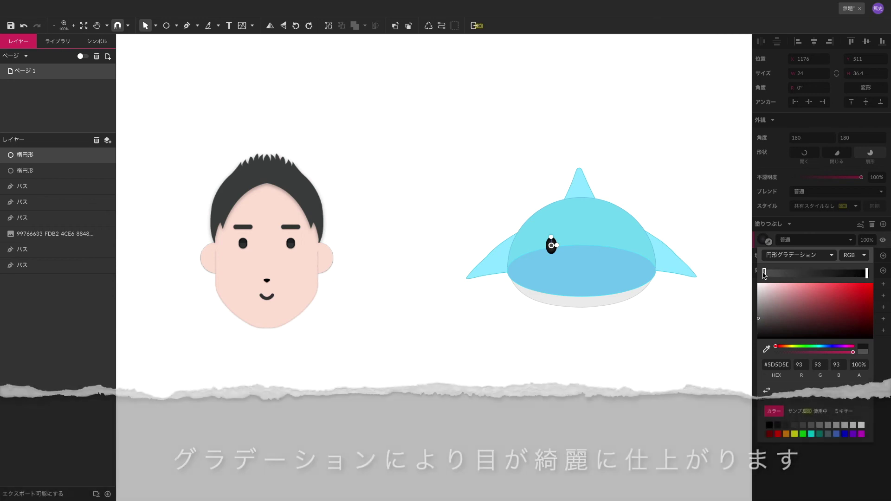
pyautogui.moveTo(765, 276); pyautogui.dragTo(800, 277)
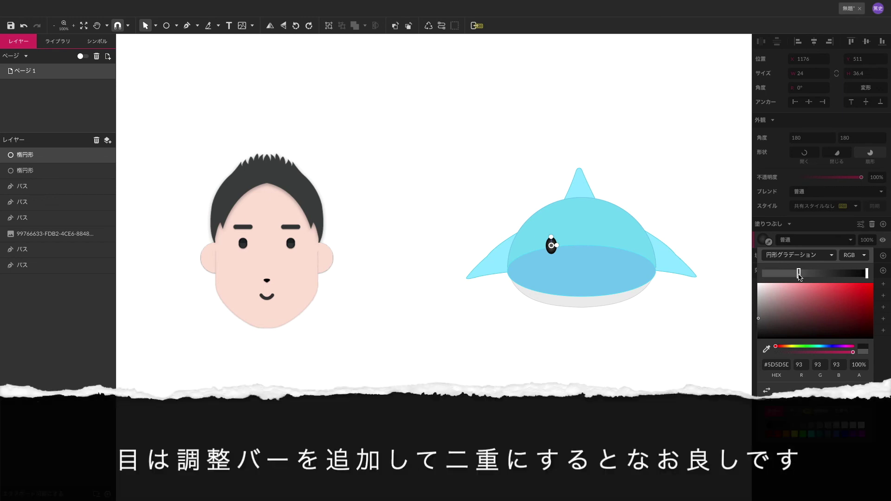
pyautogui.click(828, 275)
pyautogui.moveTo(829, 278); pyautogui.dragTo(842, 278)
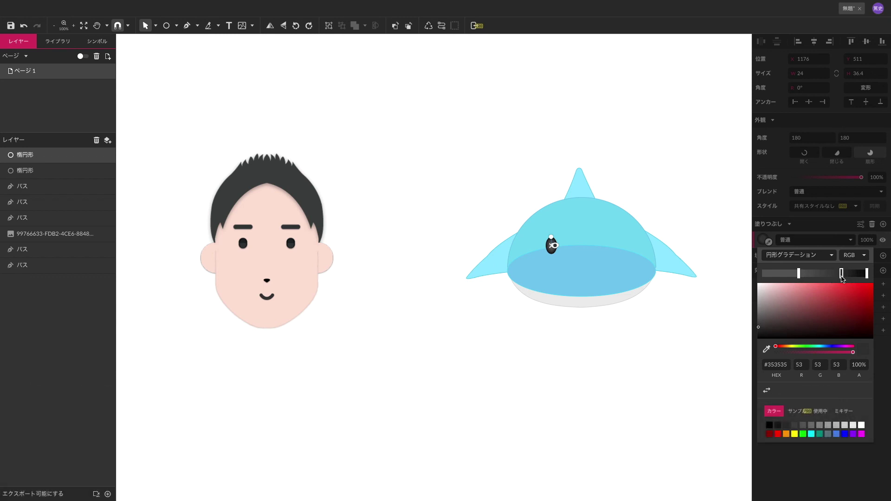
# Move the eye gradient's black #000000 stop to about 40 percent along, just after the inner grey stop, and deselect the eye
pyautogui.click(866, 274)
pyautogui.moveTo(867, 277); pyautogui.dragTo(806, 277)
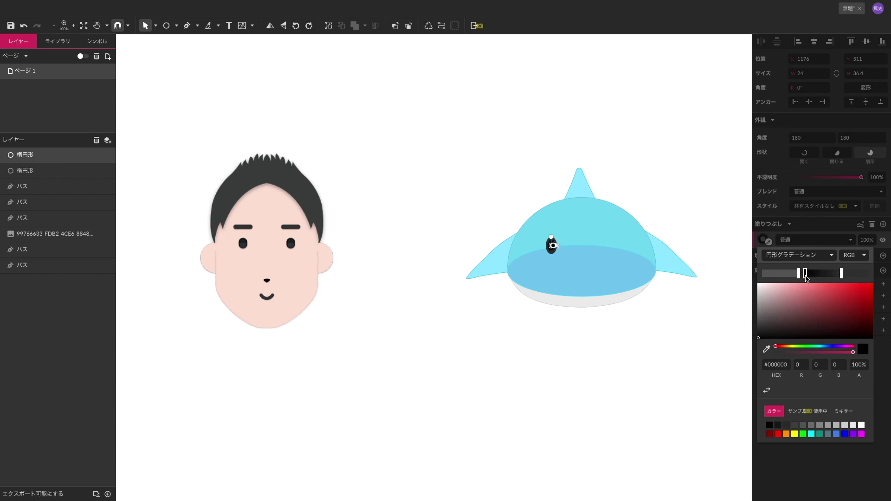
pyautogui.click(548, 441)
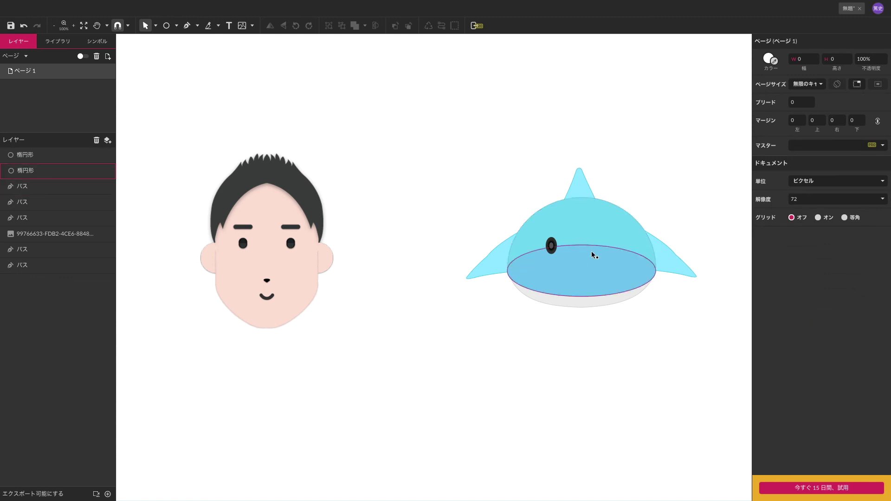
pyautogui.rightClick(555, 244)
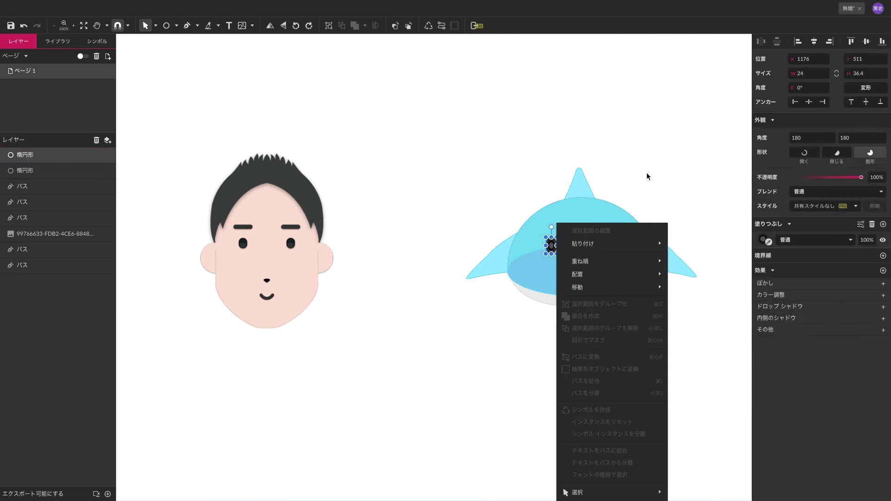
pyautogui.click(647, 176)
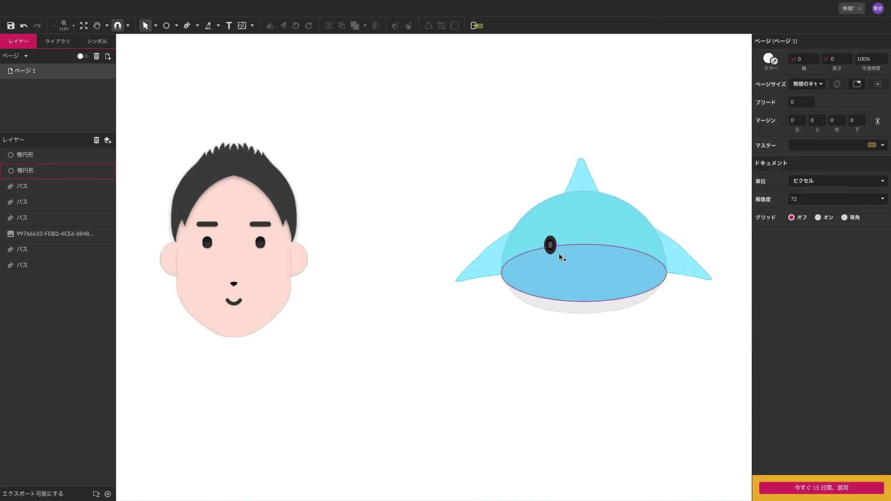
# Draw a light highlight ellipse 6 px wide and 9 px high and place it on the eye at X 1188, Y 520.2
pyautogui.scroll(5, 559, 253)
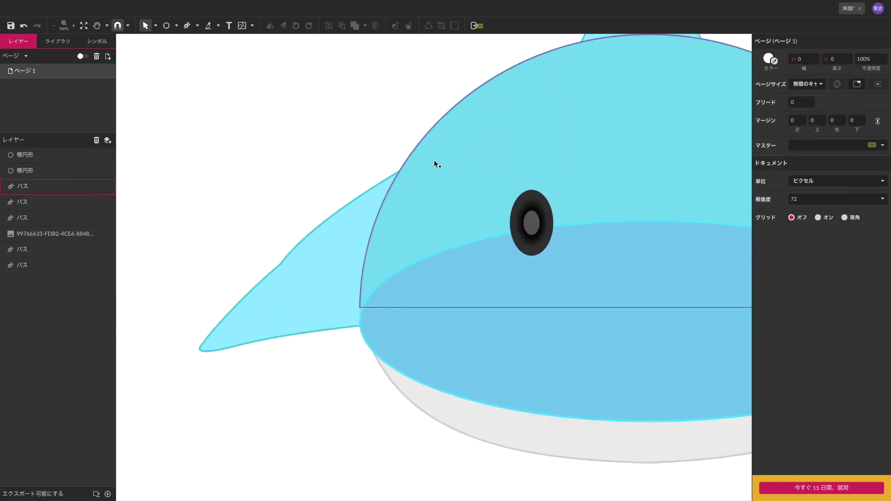
pyautogui.click(165, 26)
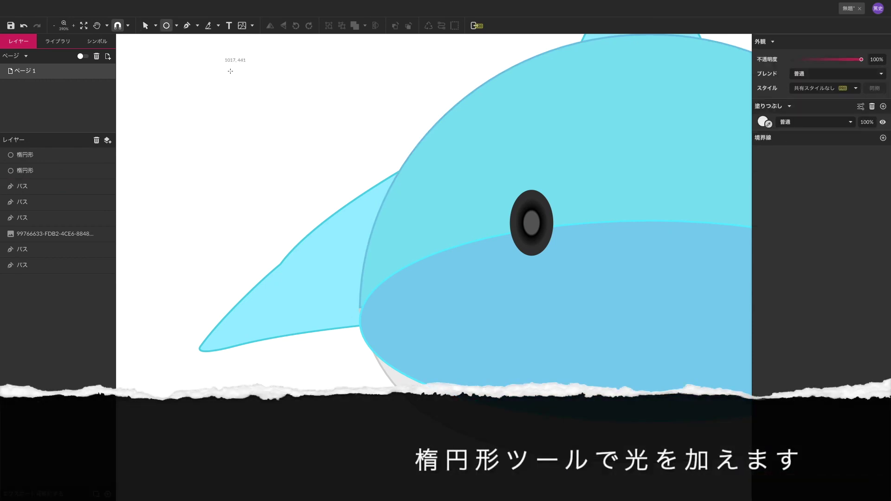
pyautogui.moveTo(343, 132); pyautogui.dragTo(349, 145)
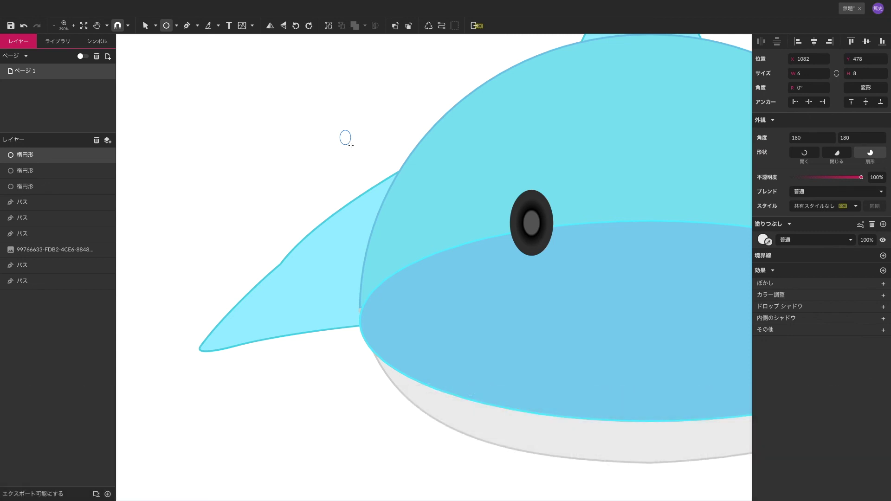
pyautogui.press('v')
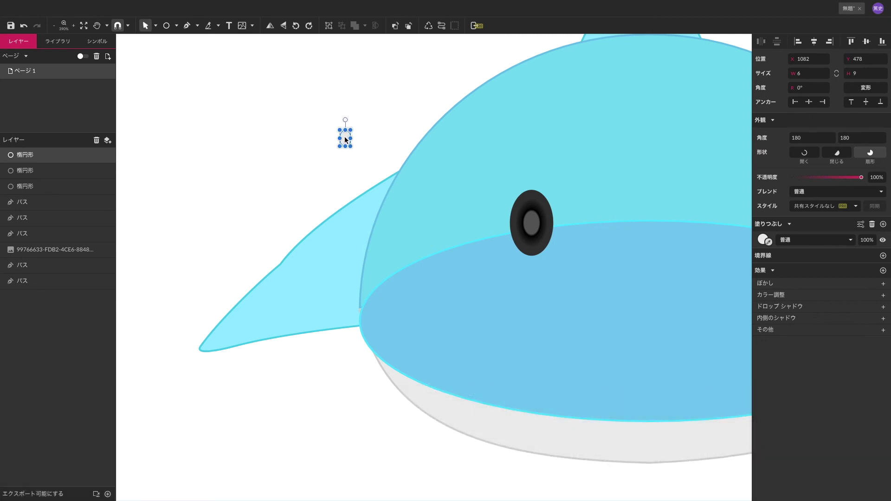
pyautogui.moveTo(346, 139); pyautogui.dragTo(536, 216)
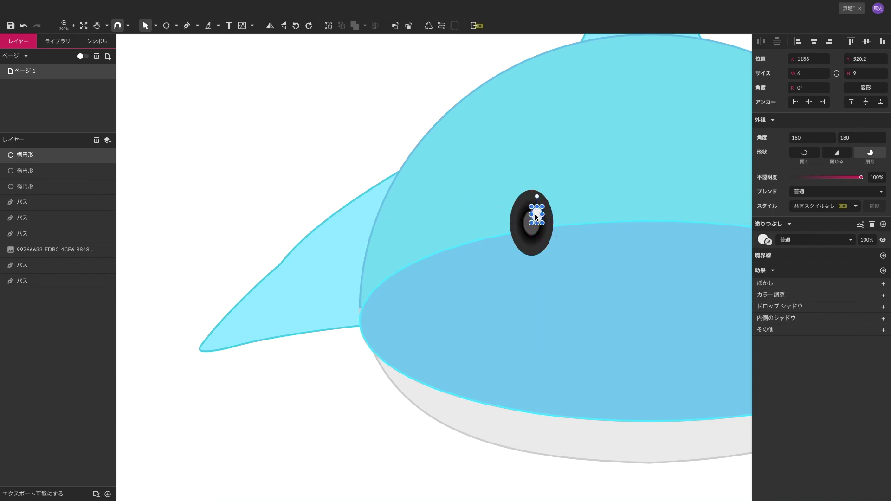
pyautogui.click(322, 152)
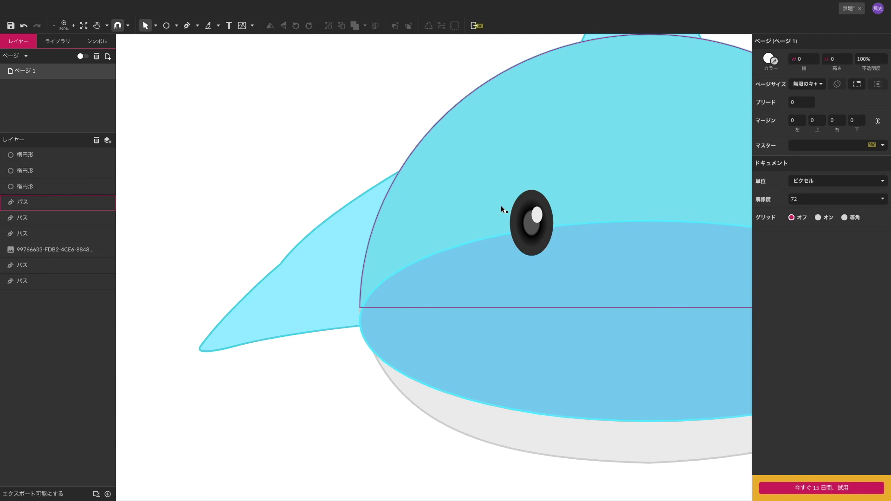
# Duplicate the highlight ellipse and place the copy on the eye, below and left of the original
pyautogui.click(539, 219)
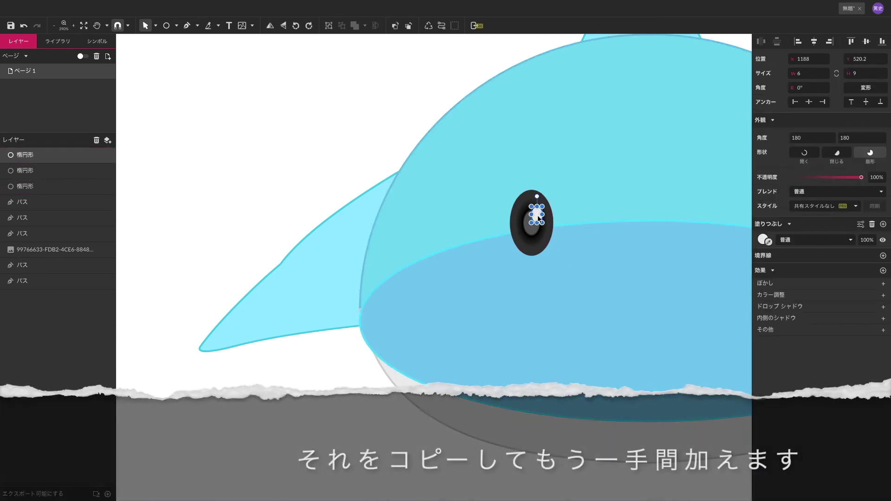
pyautogui.hotkey('ctrl', 'c')
pyautogui.hotkey('ctrl', 'v')
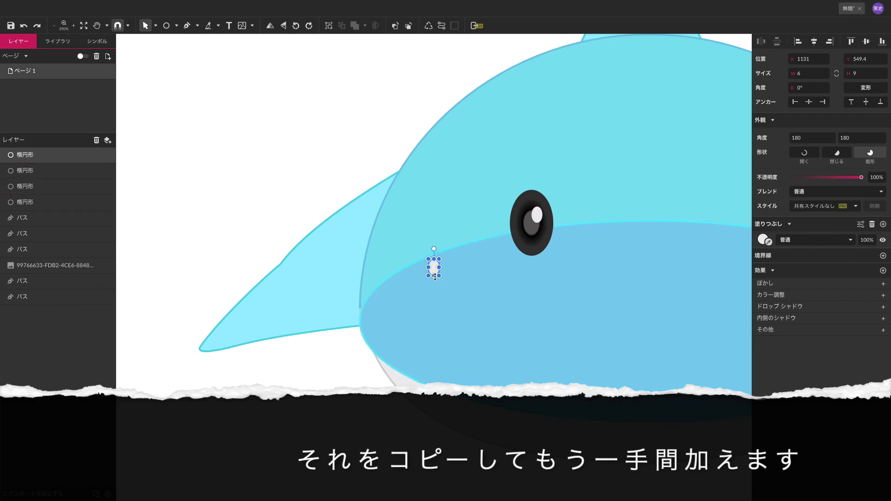
pyautogui.moveTo(435, 277); pyautogui.dragTo(526, 233)
# Enlarge the upper highlight to 9 × 10.8 px and adjust the lower one to 6 × 6.6 px at X 1182, Y 528
pyautogui.click(537, 216)
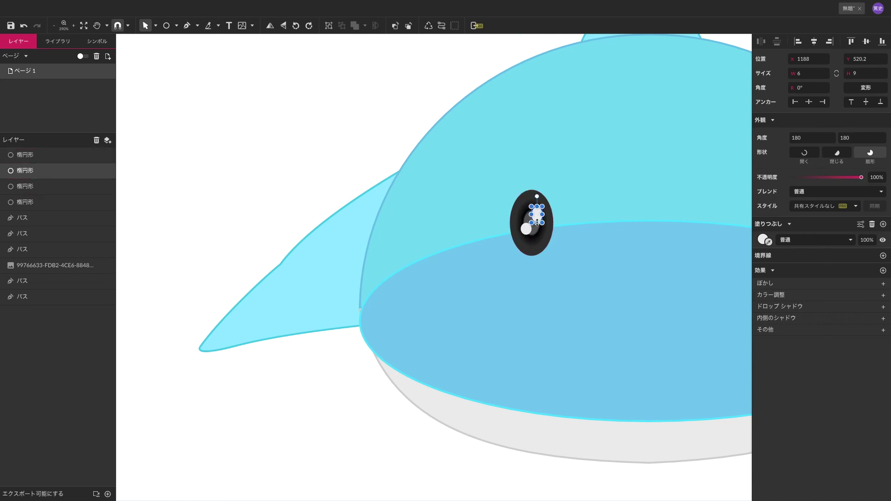
pyautogui.moveTo(532, 223); pyautogui.dragTo(527, 228)
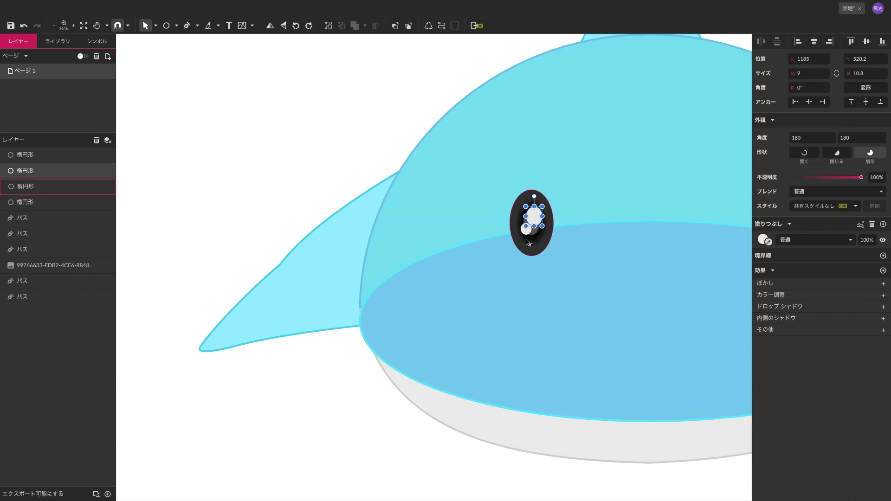
pyautogui.moveTo(527, 234); pyautogui.dragTo(527, 231)
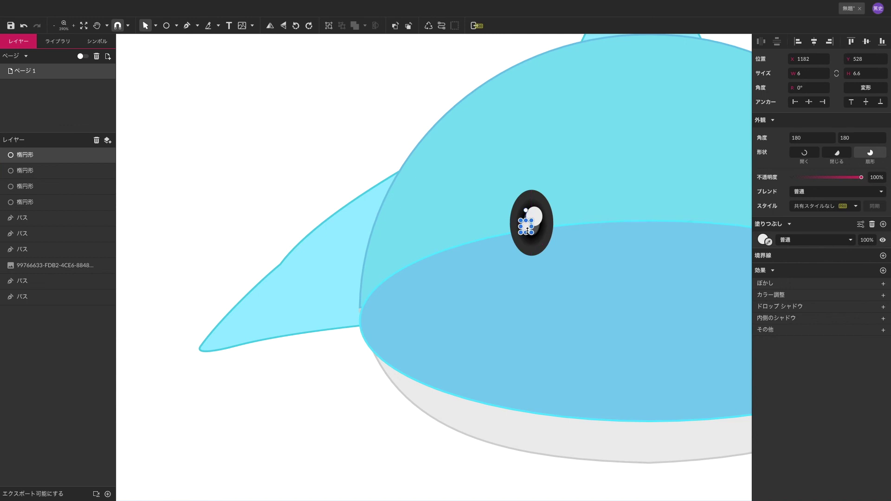
# Fill the smaller, lower highlight with grey #747474 and send it behind the white highlight
pyautogui.click(763, 240)
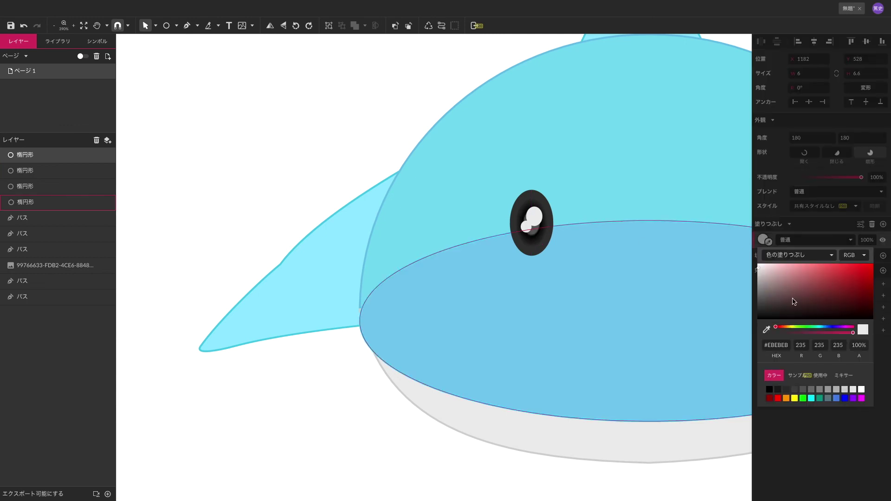
pyautogui.click(812, 390)
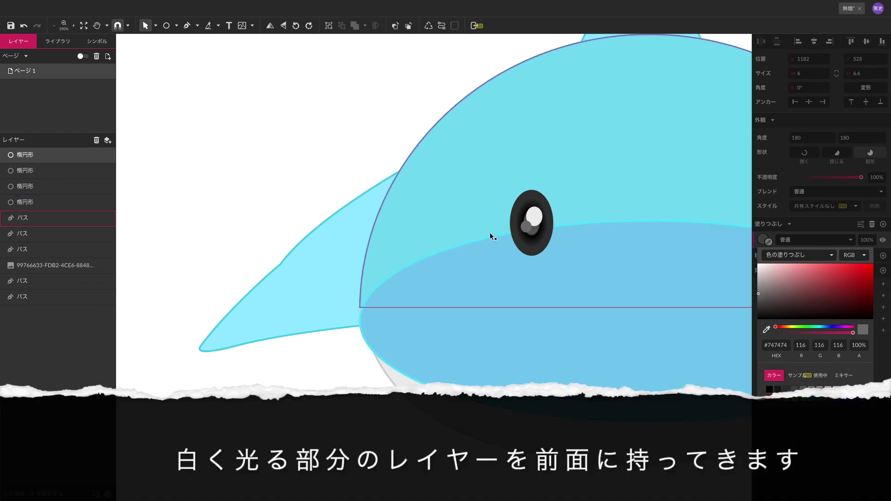
pyautogui.click(525, 226)
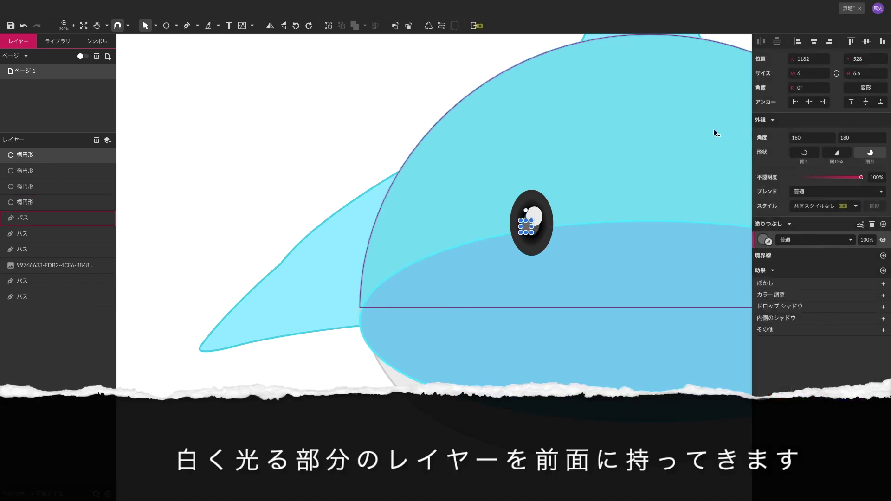
pyautogui.click(409, 26)
pyautogui.click(404, 92)
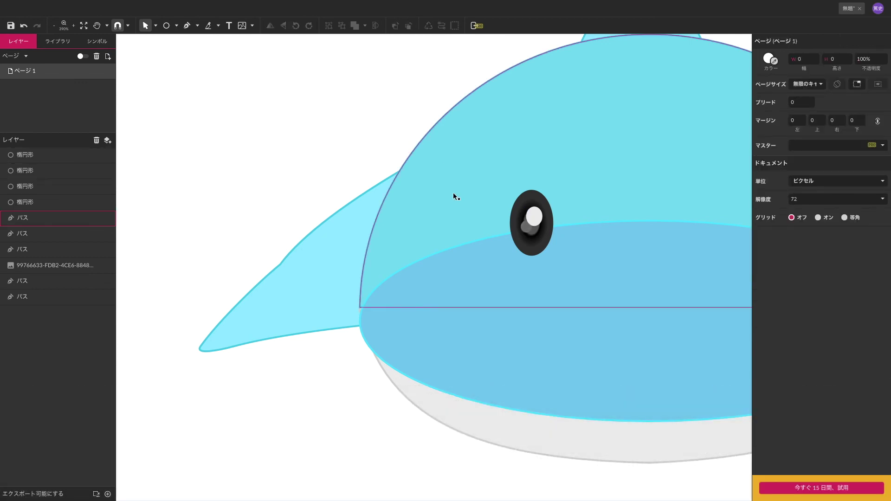
# Add a border 1 px wide to the dark eye ellipse
pyautogui.click(535, 198)
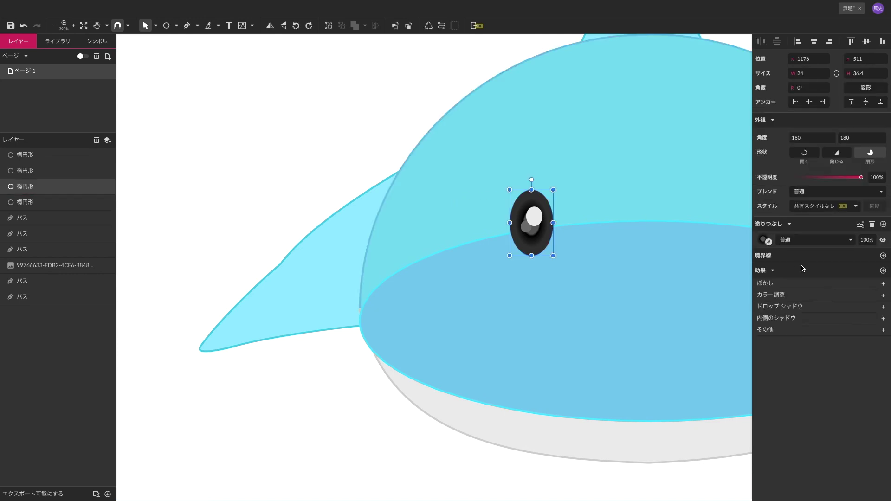
pyautogui.click(883, 255)
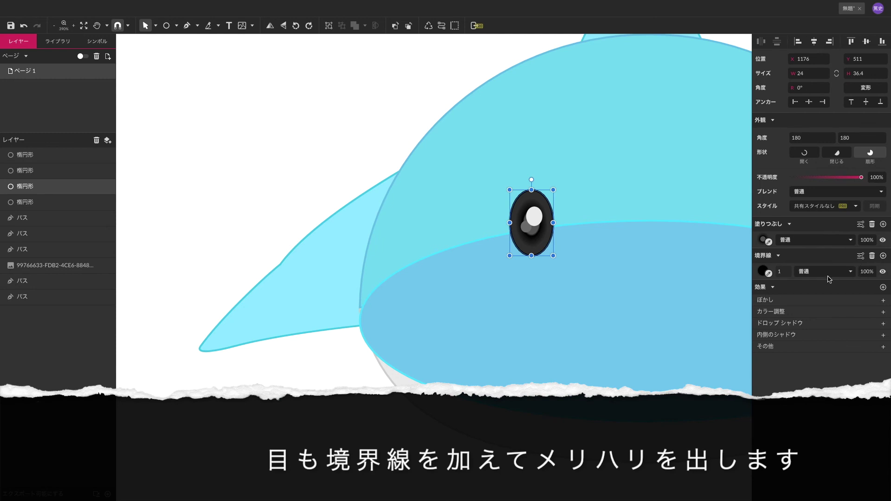
pyautogui.click(763, 271)
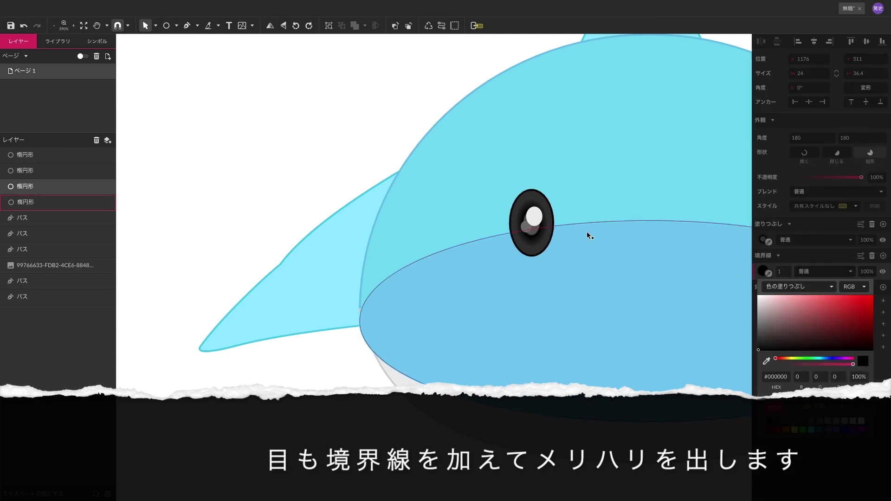
pyautogui.click(789, 262)
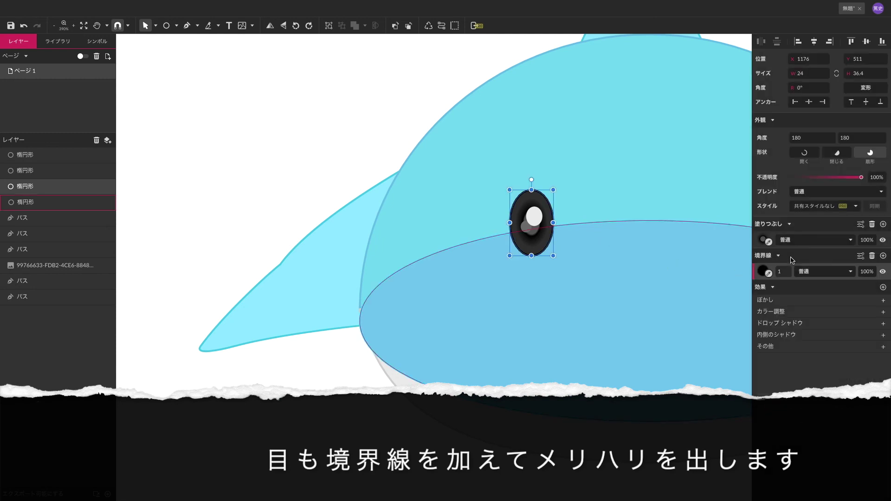
# Set the eye's border colour to a dark grey near #2E2E2E and deselect the eye
pyautogui.click(764, 272)
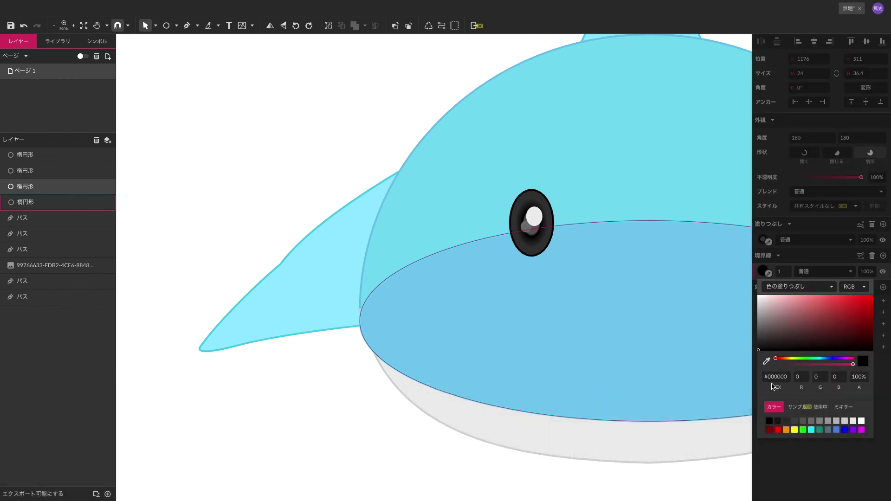
pyautogui.click(786, 421)
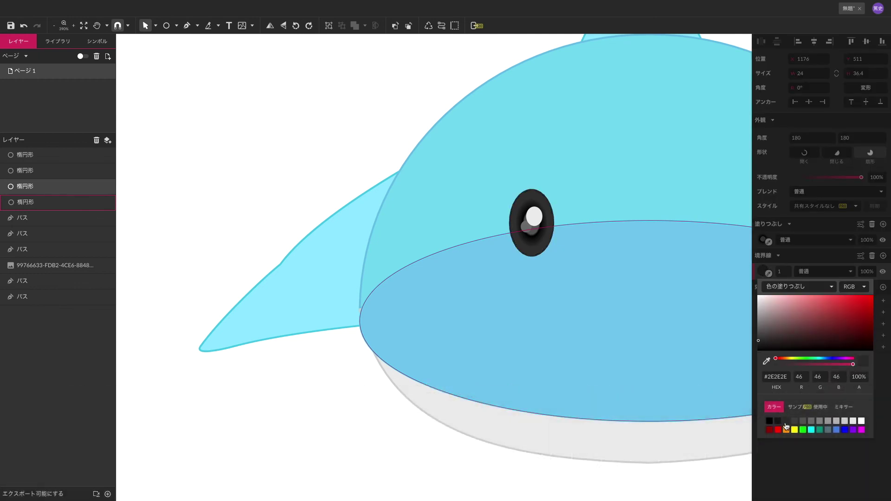
pyautogui.click(780, 422)
pyautogui.click(786, 422)
pyautogui.moveTo(763, 352); pyautogui.dragTo(762, 344)
pyautogui.click(362, 143)
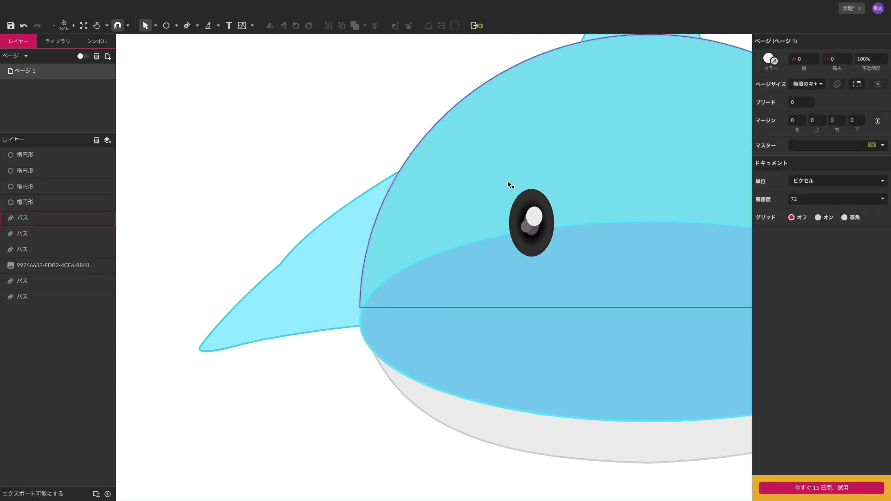
# Duplicate the eye ellipse together with both highlights and place the copy on the dome's right side as the second eye
pyautogui.click(459, 167)
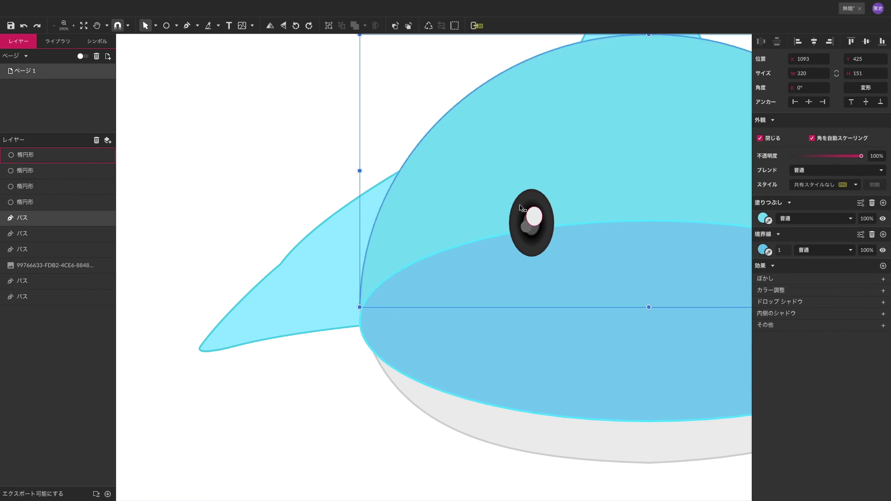
pyautogui.press('d')
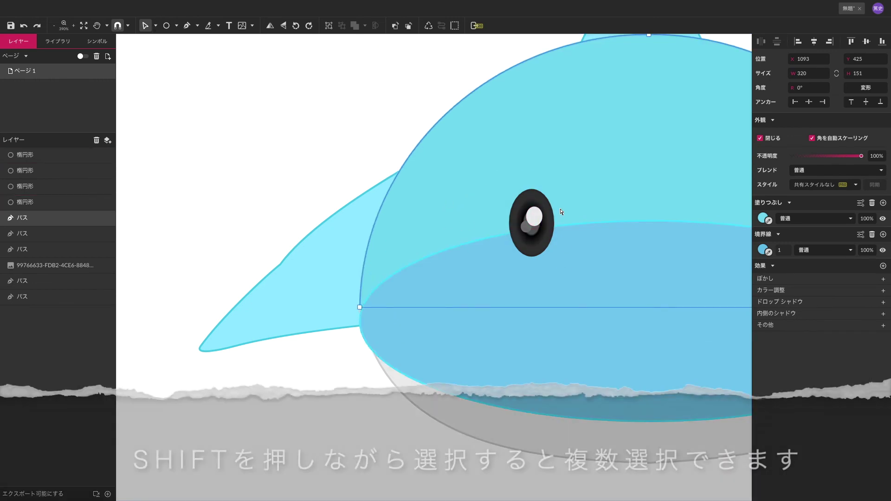
pyautogui.click(544, 203)
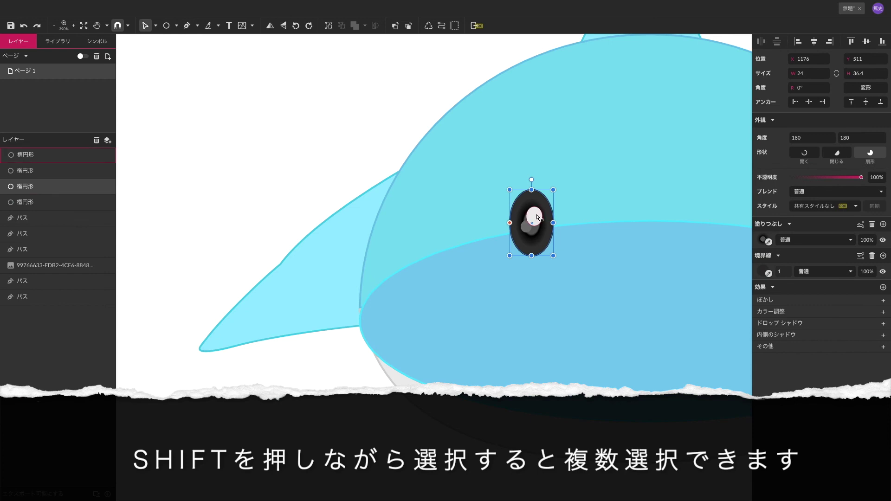
pyautogui.keyDown('shift'); pyautogui.click(537, 218); pyautogui.keyUp('shift')
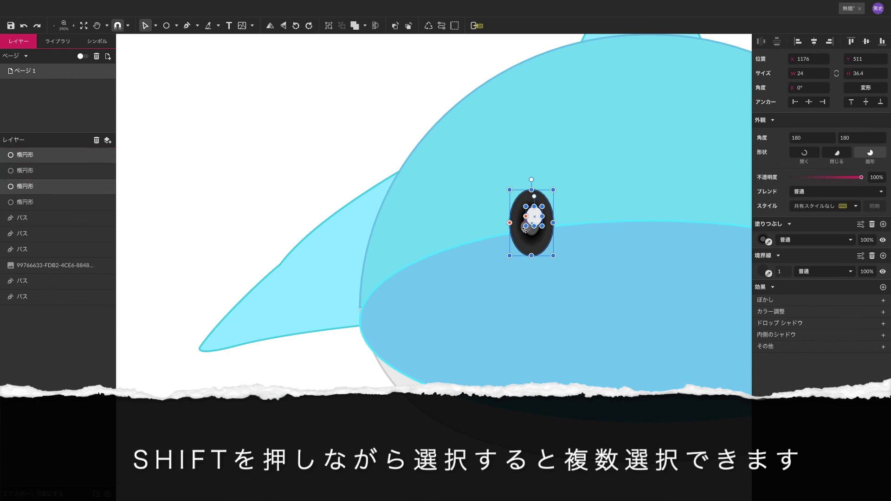
pyautogui.keyDown('shift'); pyautogui.click(525, 228); pyautogui.keyUp('shift')
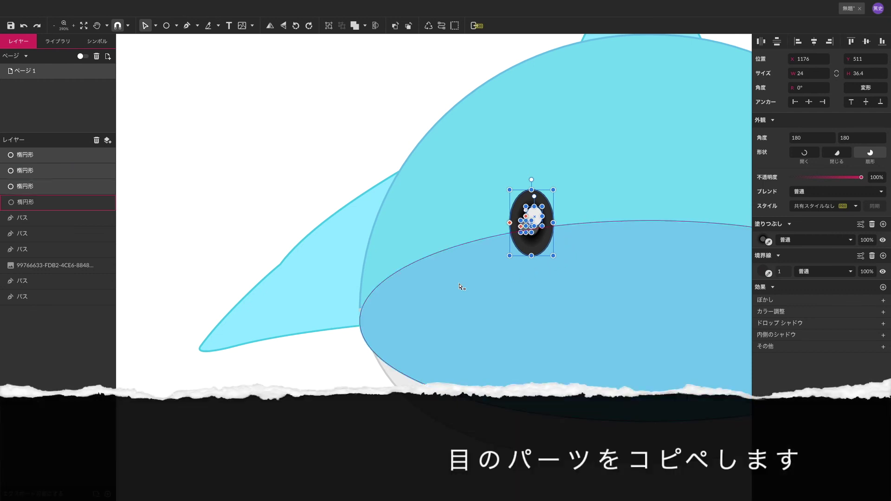
pyautogui.hotkey('ctrl', 'c')
pyautogui.hotkey('ctrl', 'v')
pyautogui.moveTo(443, 288); pyautogui.dragTo(722, 233)
pyautogui.hscroll(5, 722, 233)
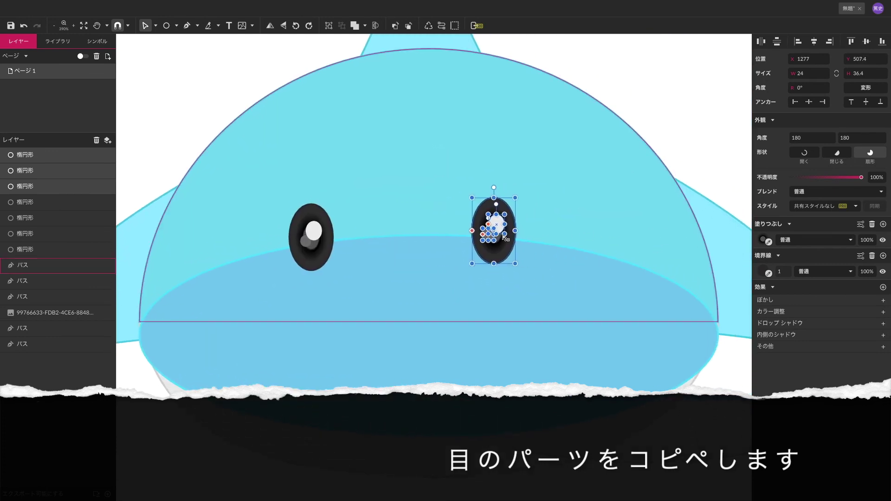
pyautogui.moveTo(498, 249); pyautogui.dragTo(560, 247)
# Group the left eye's parts and move the group outward and up, level with the right eye
pyautogui.click(324, 252)
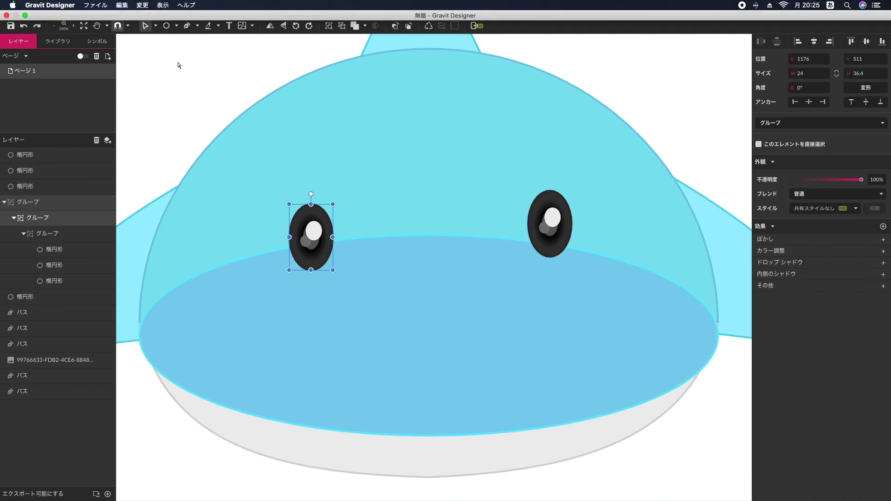
pyautogui.click(156, 26)
pyautogui.click(171, 39)
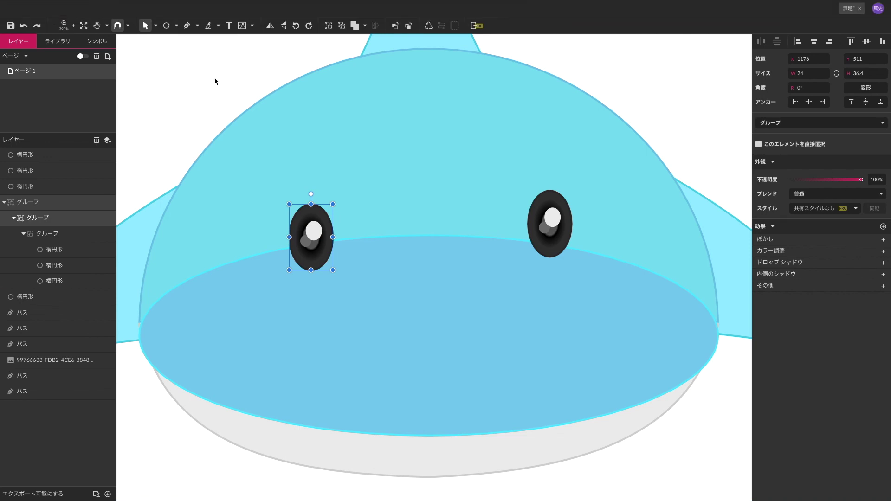
pyautogui.moveTo(318, 232); pyautogui.dragTo(282, 218)
pyautogui.click(292, 235)
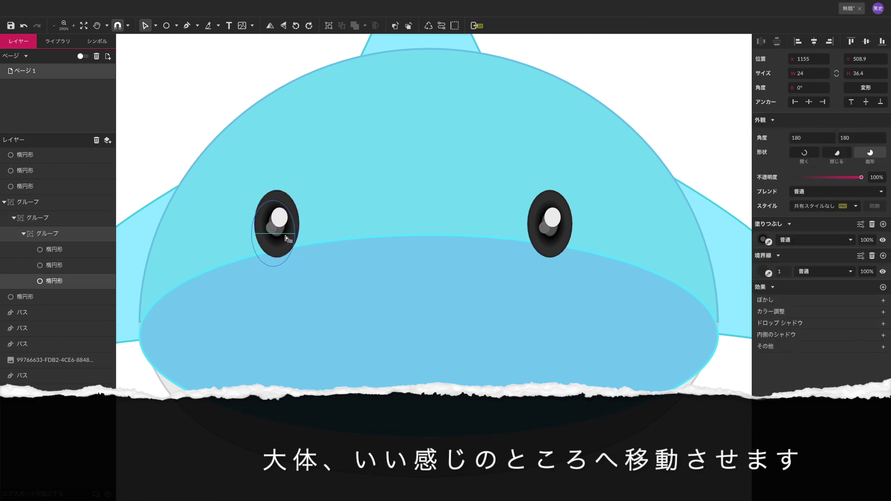
# Move the left eye's dark ellipse slightly inward, and place its white highlight just above and right of the pupil's centre
pyautogui.moveTo(291, 236); pyautogui.dragTo(301, 235)
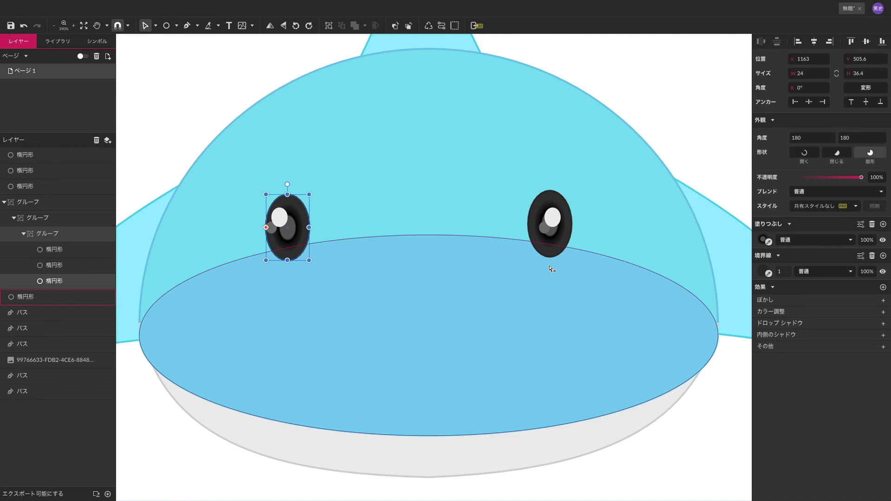
pyautogui.click(285, 220)
pyautogui.moveTo(285, 220); pyautogui.dragTo(299, 217)
pyautogui.press('Down')
pyautogui.press('Down')
pyautogui.press('Down')
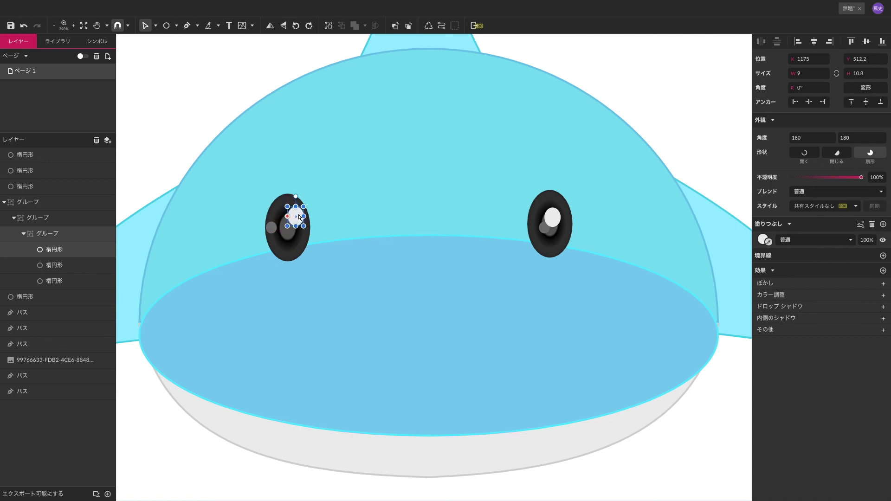
pyautogui.press('Left')
pyautogui.press('Left')
pyautogui.press('Left')
pyautogui.press('Right')
# Nudge the left eye's small grey highlight to the lower left of the white highlight to match the right eye, and deselect it
pyautogui.click(275, 228)
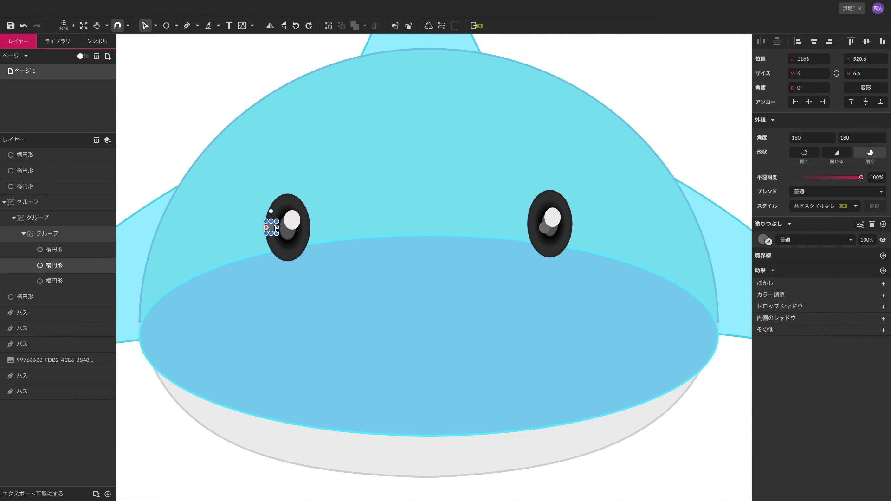
pyautogui.press('Down')
pyautogui.press('Down')
pyautogui.press('Down')
pyautogui.press('Down')
pyautogui.press('Right')
pyautogui.press('Right')
pyautogui.press('Right')
pyautogui.press('Right')
pyautogui.press('Right')
pyautogui.press('Right')
pyautogui.press('Right')
pyautogui.press('Right')
pyautogui.press('Up')
pyautogui.press('Up')
pyautogui.press('Left')
pyautogui.press('Left')
pyautogui.press('Up')
pyautogui.click(413, 207)
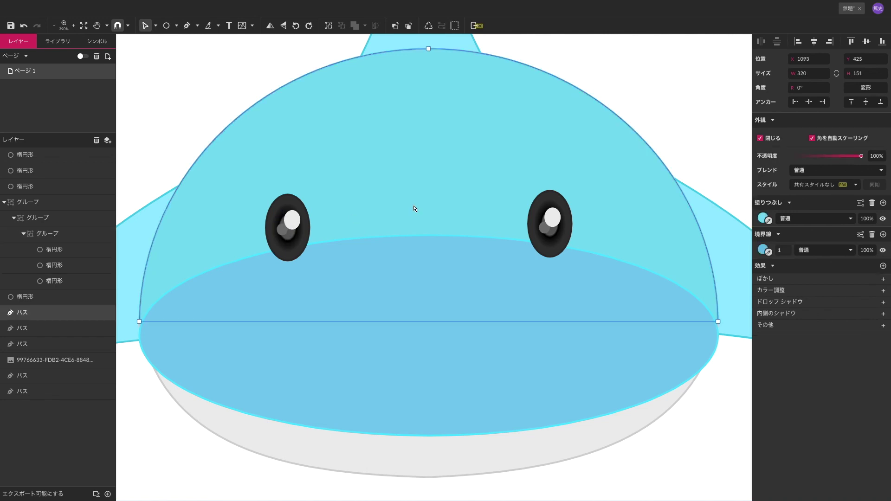
# Bring the blue mouth ellipse forward in the stacking order so it overlaps the lower edges of both eyes
pyautogui.scroll(-6, 414, 208)
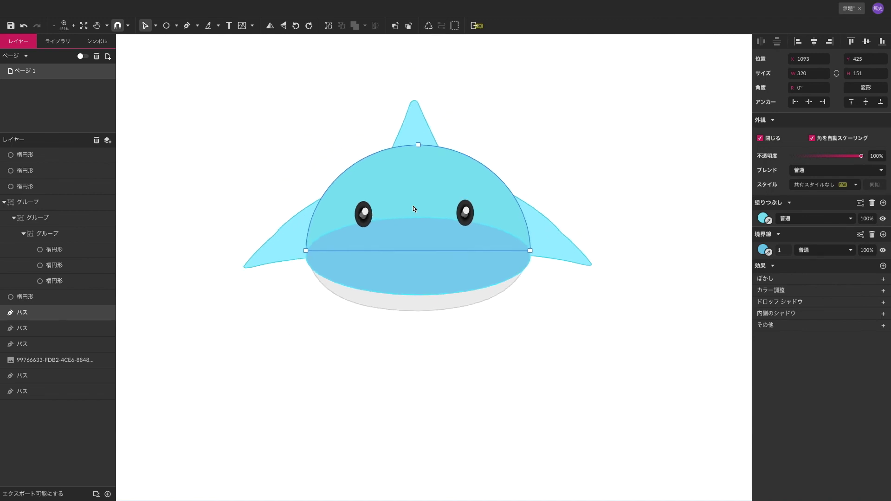
pyautogui.scroll(1, 413, 208)
pyautogui.click(478, 293)
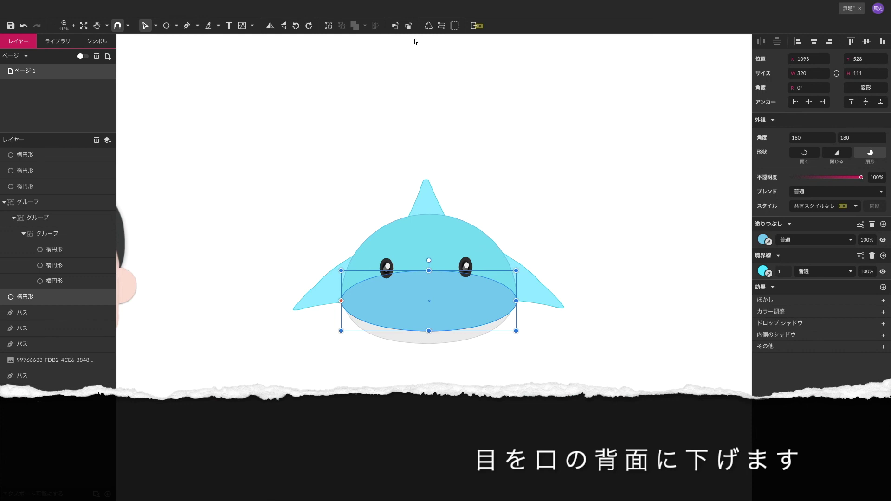
pyautogui.click(408, 26)
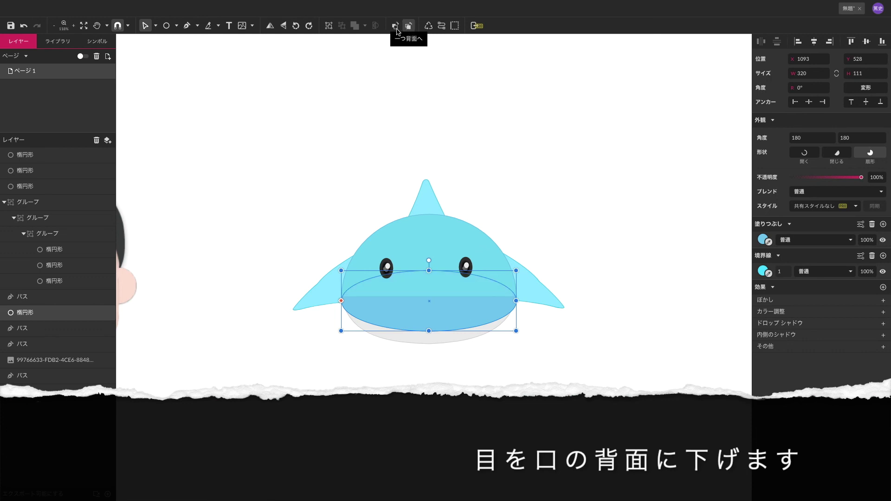
pyautogui.click(395, 26)
pyautogui.click(396, 26)
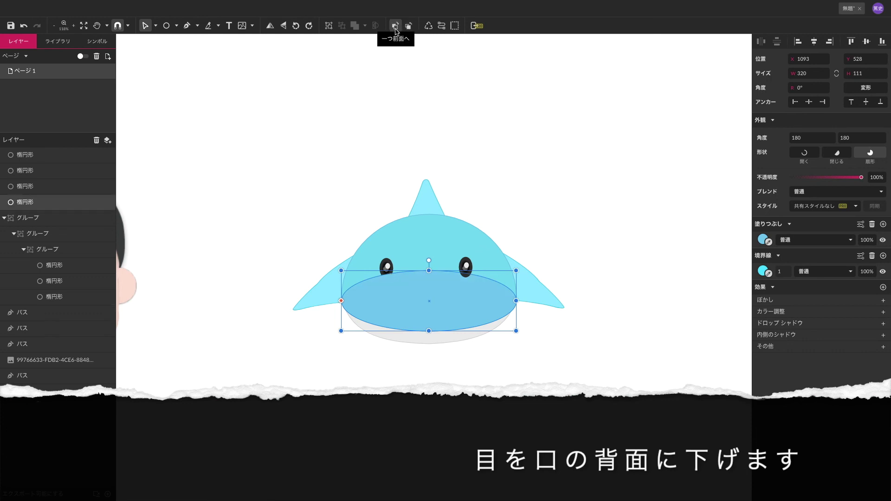
pyautogui.click(395, 30)
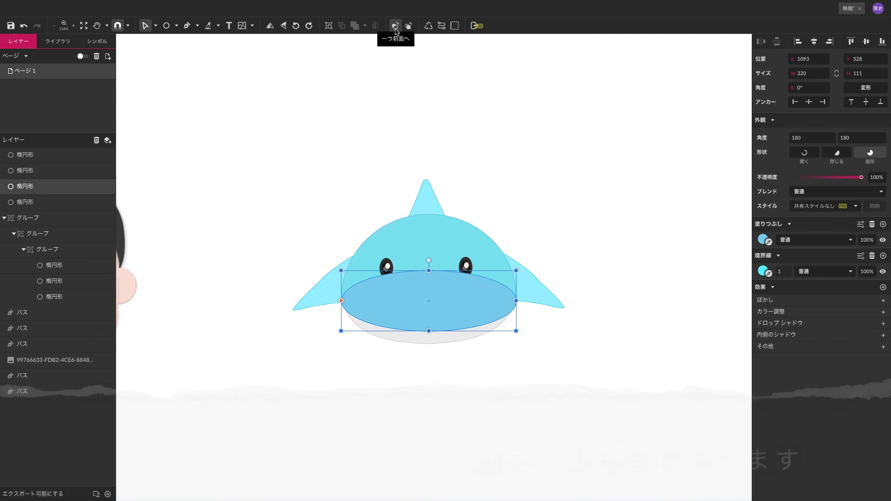
# Fill the mouth ellipse with a radial gradient and set its outer stop to light blue #4DC6F2
pyautogui.click(764, 240)
pyautogui.click(815, 256)
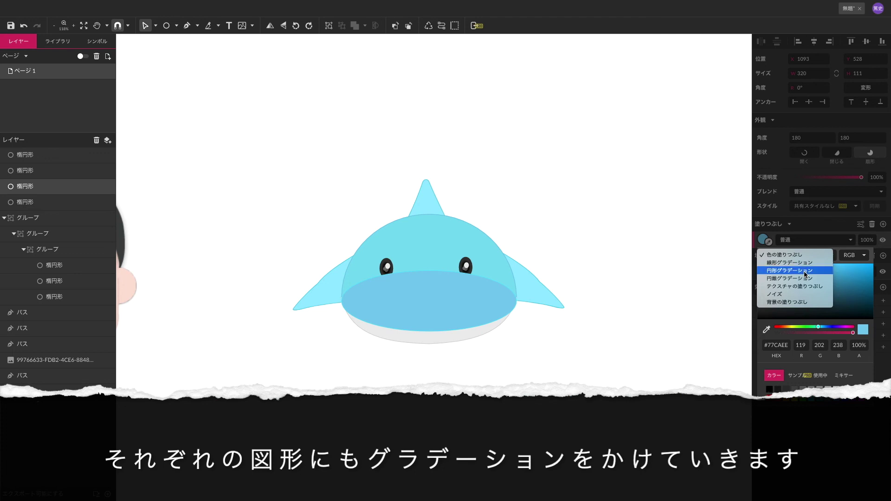
pyautogui.click(805, 270)
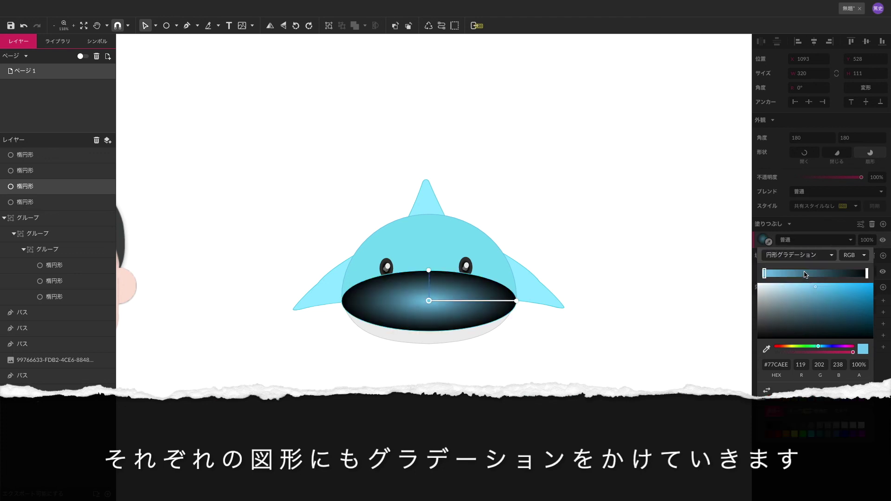
pyautogui.click(867, 275)
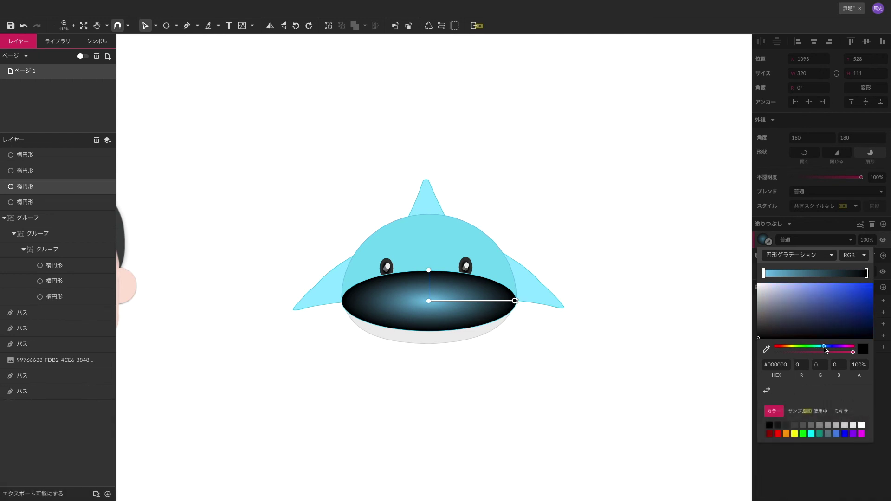
pyautogui.moveTo(825, 349); pyautogui.dragTo(817, 350)
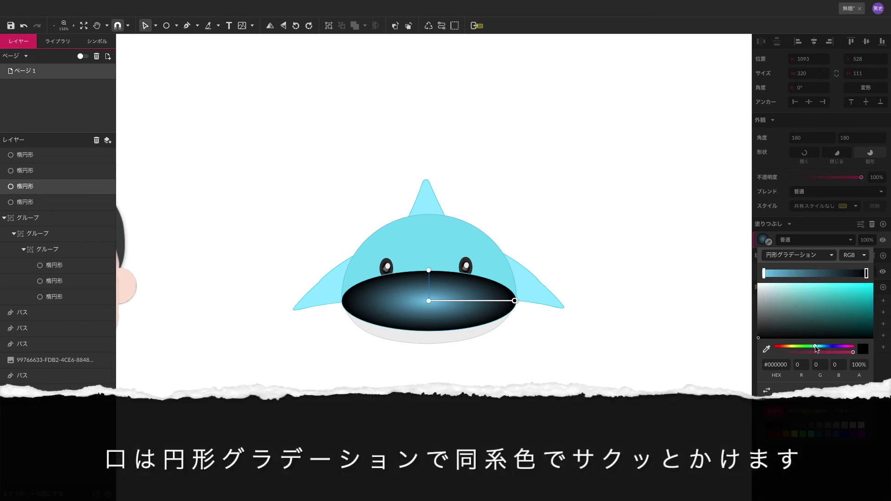
pyautogui.moveTo(823, 290)
pyautogui.mouseDown()
pyautogui.moveTo(846, 285)
pyautogui.moveTo(817, 285)
pyautogui.moveTo(836, 286)
pyautogui.mouseUp()
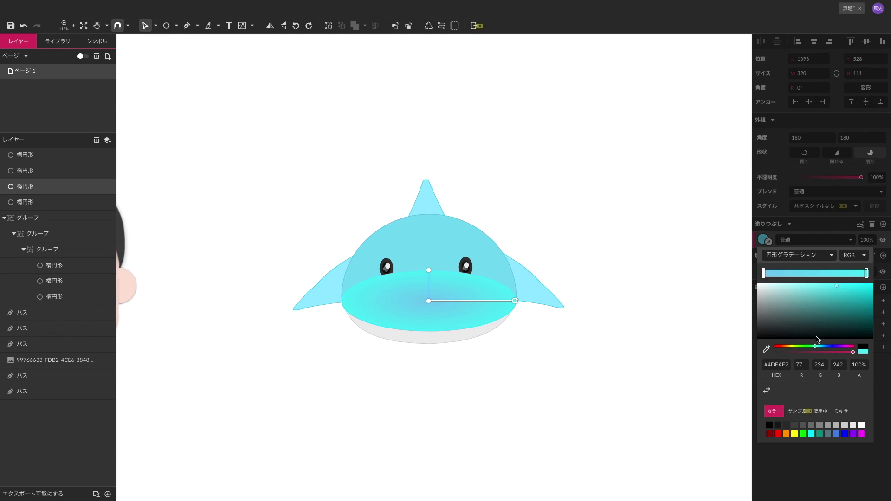
pyautogui.moveTo(816, 347); pyautogui.dragTo(818, 349)
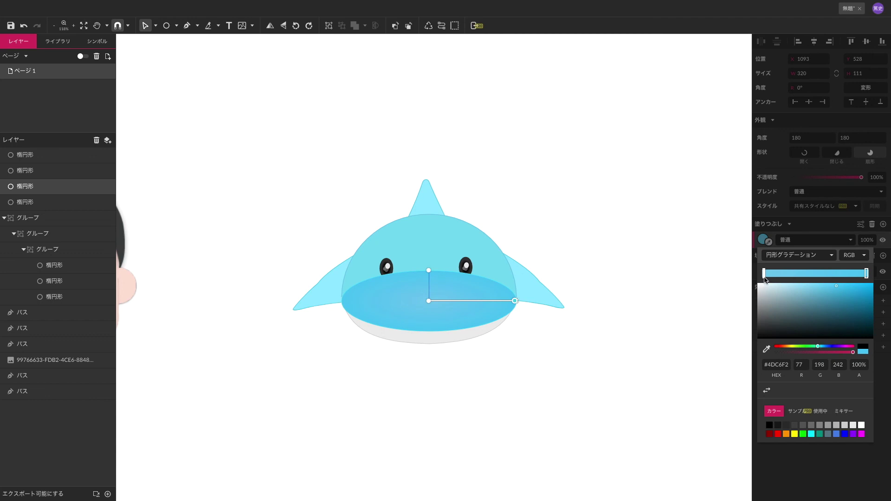
# Move the mouth gradient's inner stop about halfway outward and shift the gradient's colours towards cyan
pyautogui.moveTo(764, 278); pyautogui.dragTo(810, 279)
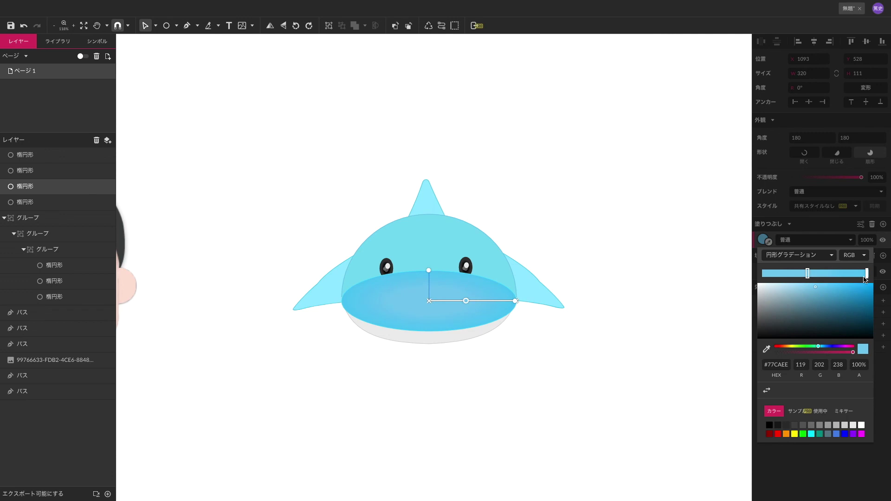
pyautogui.moveTo(868, 277)
pyautogui.mouseDown()
pyautogui.moveTo(830, 278)
pyautogui.moveTo(872, 279)
pyautogui.mouseUp()
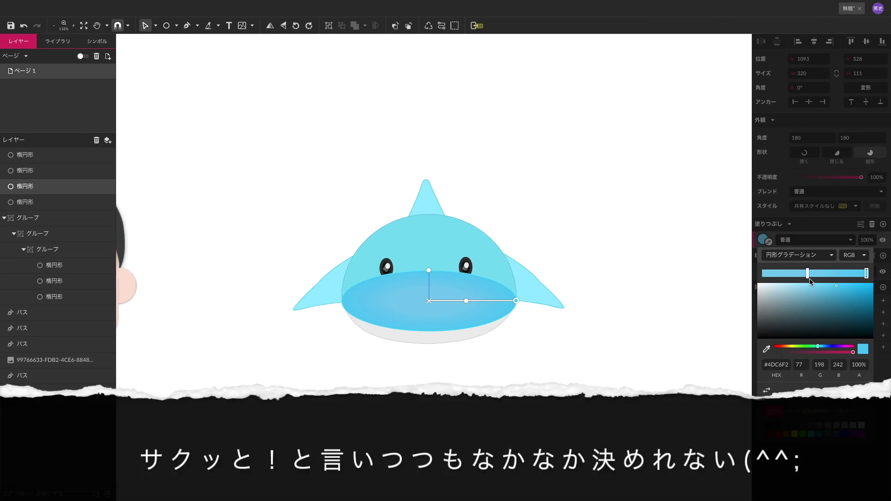
pyautogui.click(807, 274)
pyautogui.moveTo(818, 349); pyautogui.dragTo(816, 349)
pyautogui.moveTo(808, 274)
pyautogui.mouseDown()
pyautogui.moveTo(787, 278)
pyautogui.moveTo(854, 278)
pyautogui.moveTo(795, 279)
pyautogui.moveTo(818, 278)
pyautogui.mouseUp()
pyautogui.click(867, 275)
# Fill the dome with a radial gradient and set its outer stop to light blue #60D1F4
pyautogui.click(436, 262)
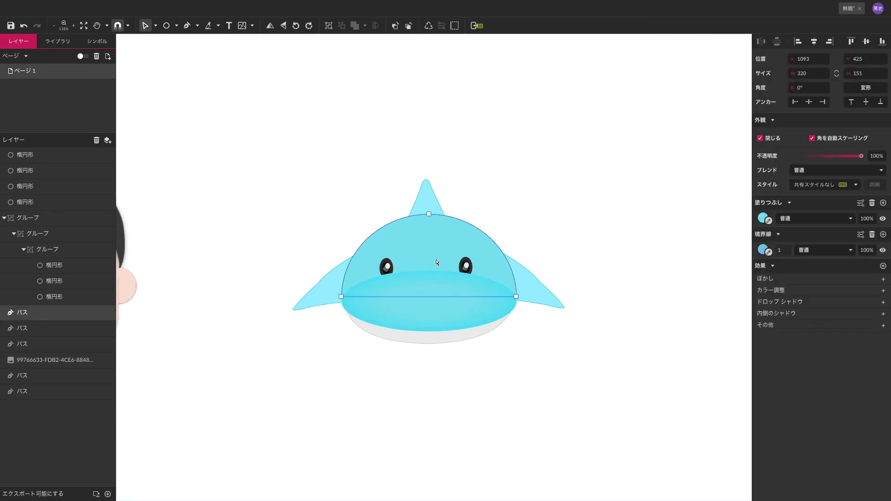
pyautogui.click(763, 218)
pyautogui.click(799, 234)
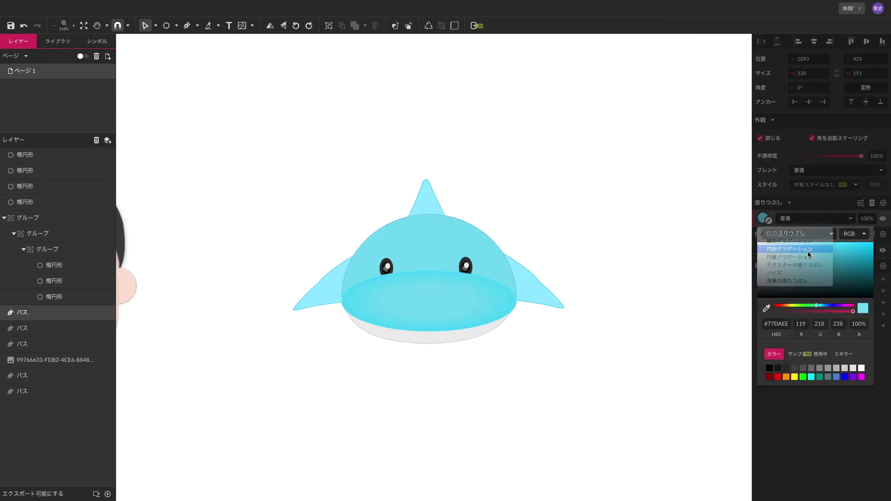
pyautogui.click(807, 252)
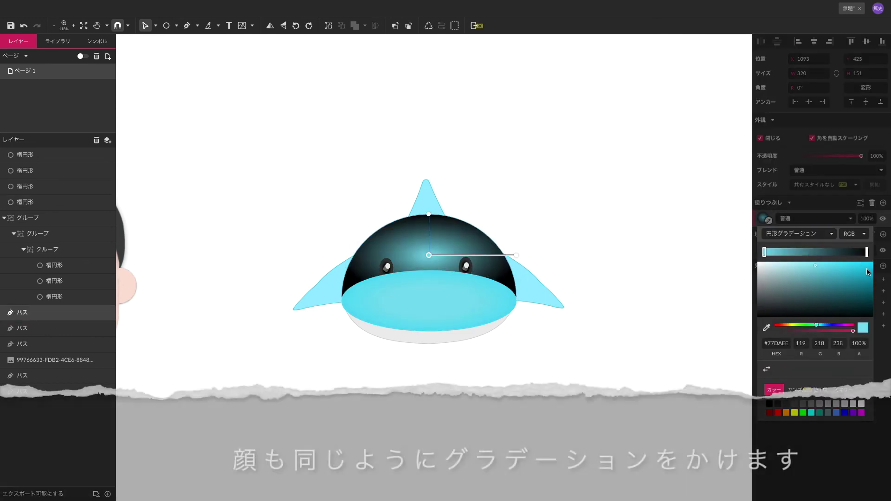
pyautogui.click(866, 253)
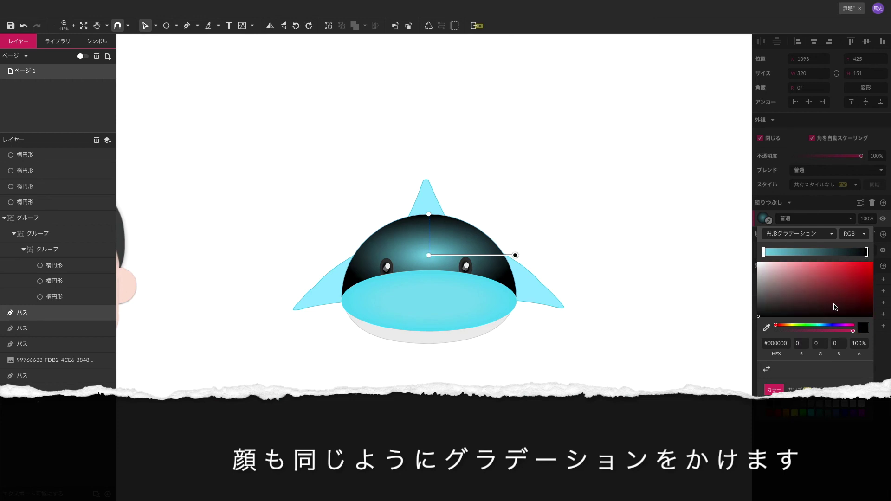
pyautogui.click(819, 325)
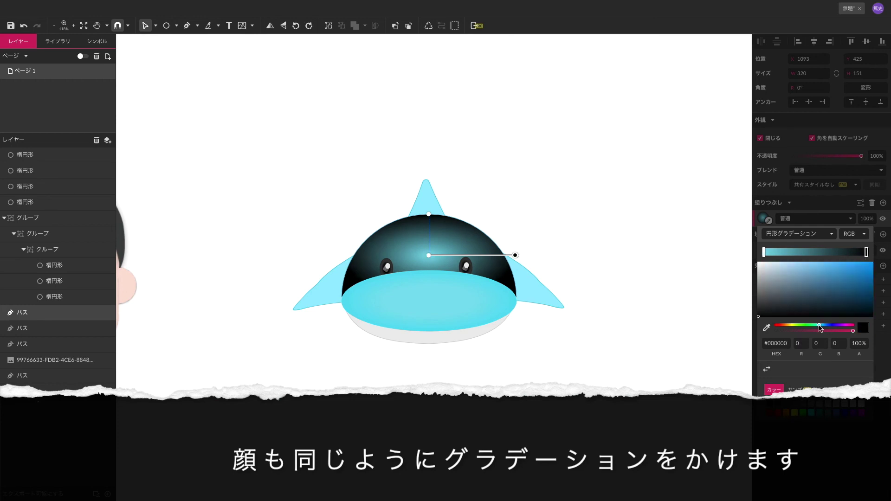
pyautogui.moveTo(819, 325); pyautogui.dragTo(814, 325)
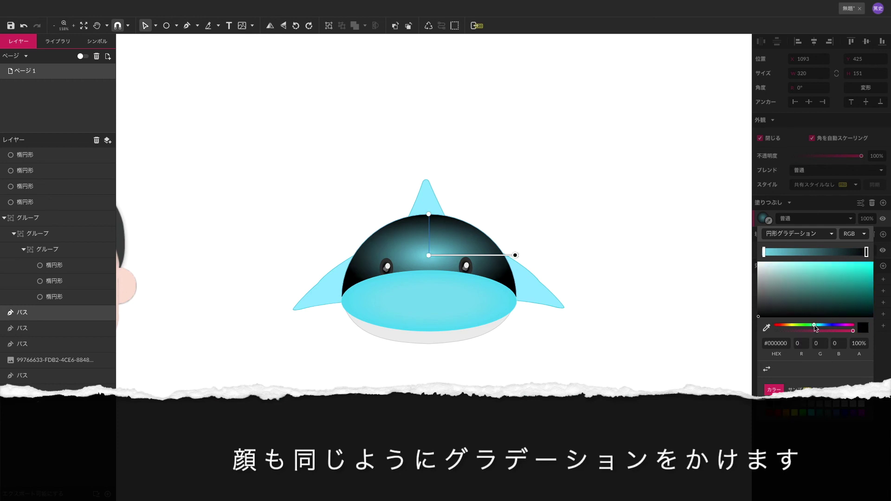
pyautogui.click(817, 266)
pyautogui.moveTo(823, 266)
pyautogui.mouseDown()
pyautogui.moveTo(808, 263)
pyautogui.moveTo(827, 263)
pyautogui.mouseUp()
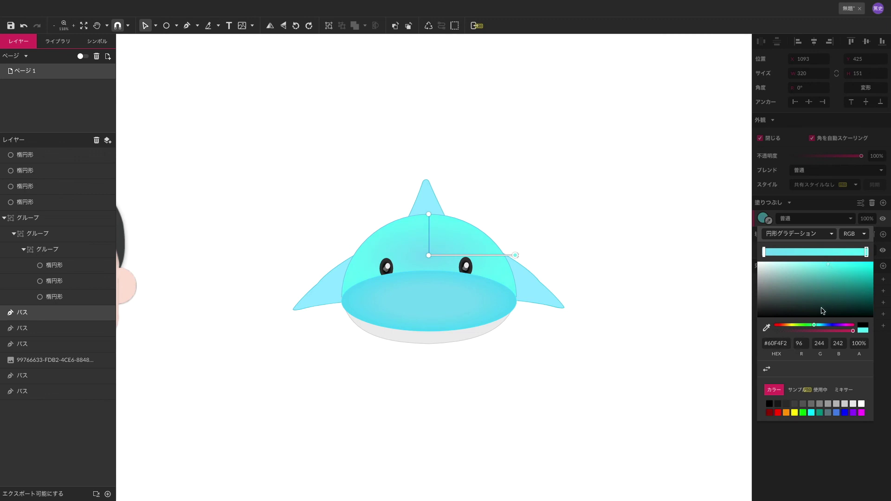
pyautogui.click(816, 331)
pyautogui.moveTo(815, 330)
pyautogui.mouseDown()
pyautogui.moveTo(763, 340)
pyautogui.moveTo(863, 340)
pyautogui.moveTo(818, 327)
pyautogui.mouseUp()
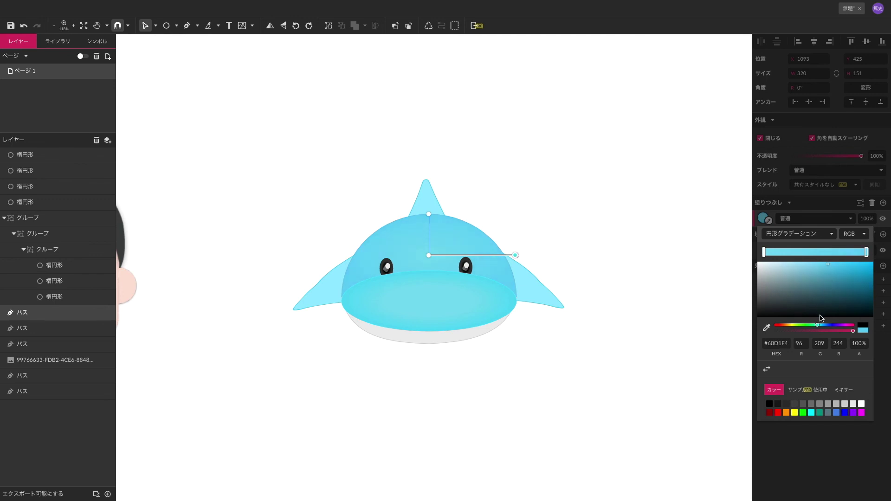
pyautogui.moveTo(866, 252)
pyautogui.mouseDown()
pyautogui.moveTo(841, 252)
pyautogui.moveTo(867, 253)
pyautogui.mouseUp()
# Set the mouth ellipse's border colour to bright cyan #27D4F7
pyautogui.click(545, 290)
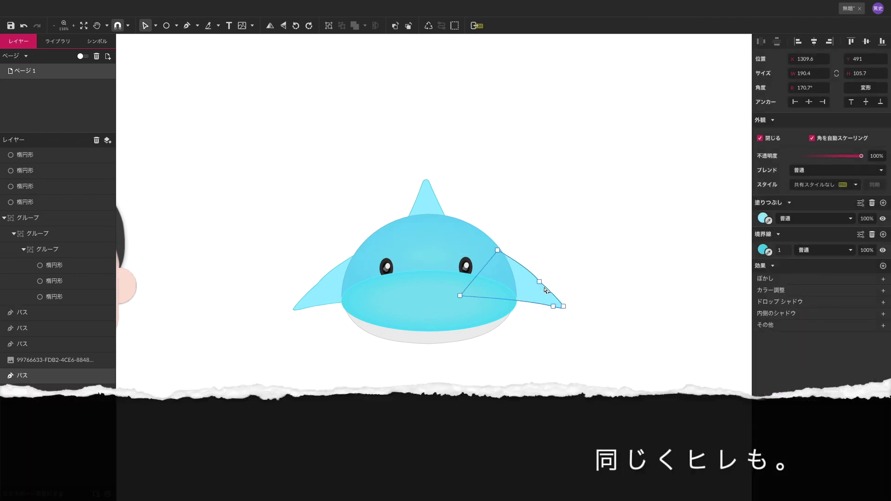
pyautogui.click(525, 303)
pyautogui.click(764, 271)
pyautogui.moveTo(849, 303)
pyautogui.mouseDown()
pyautogui.moveTo(838, 297)
pyautogui.moveTo(854, 298)
pyautogui.mouseUp()
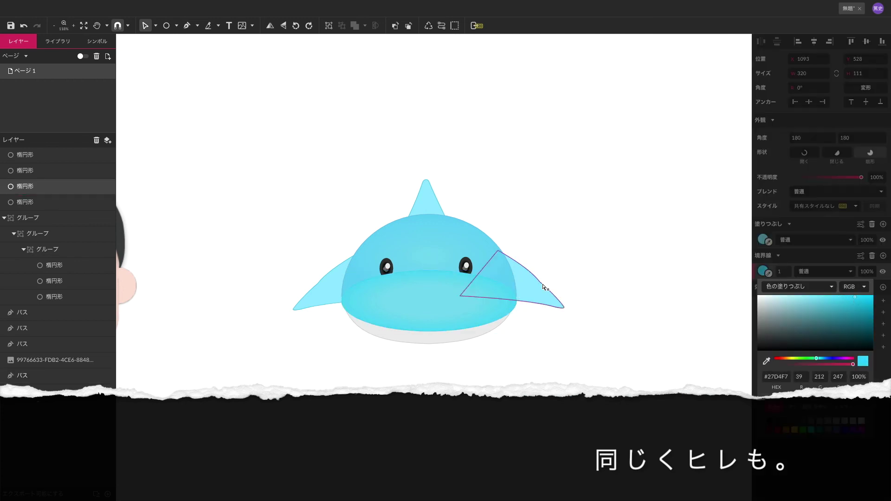
# Fill the jaw with a linear gradient ending in grey #D1D1D1, and add a #EBEBEB stop about a quarter along it
pyautogui.click(481, 333)
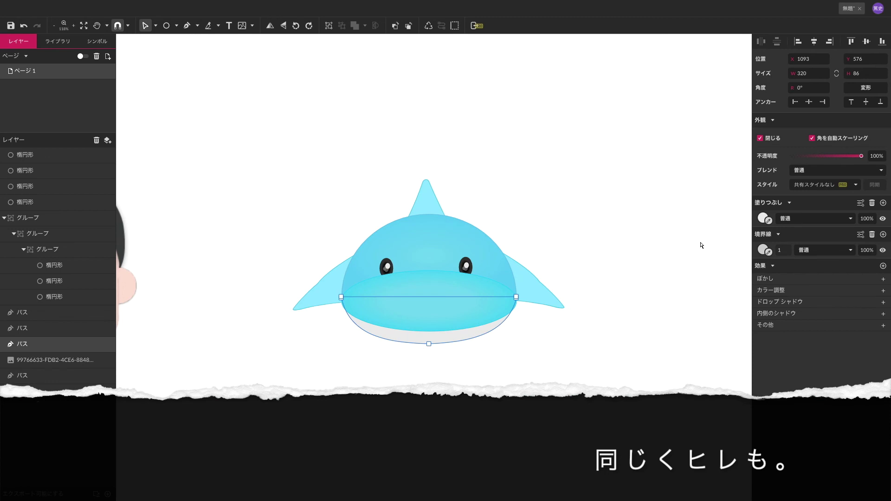
pyautogui.click(764, 218)
pyautogui.click(799, 234)
pyautogui.click(799, 242)
pyautogui.click(866, 252)
pyautogui.click(845, 405)
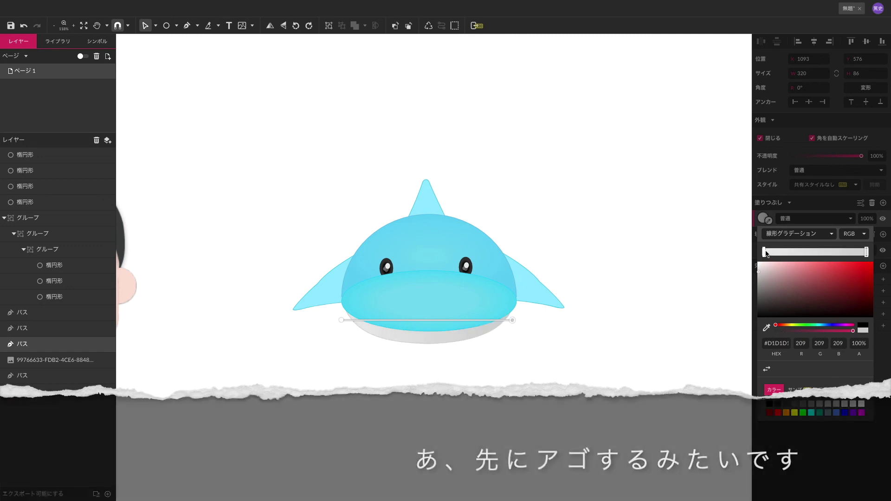
pyautogui.click(798, 252)
pyautogui.moveTo(798, 253); pyautogui.dragTo(790, 252)
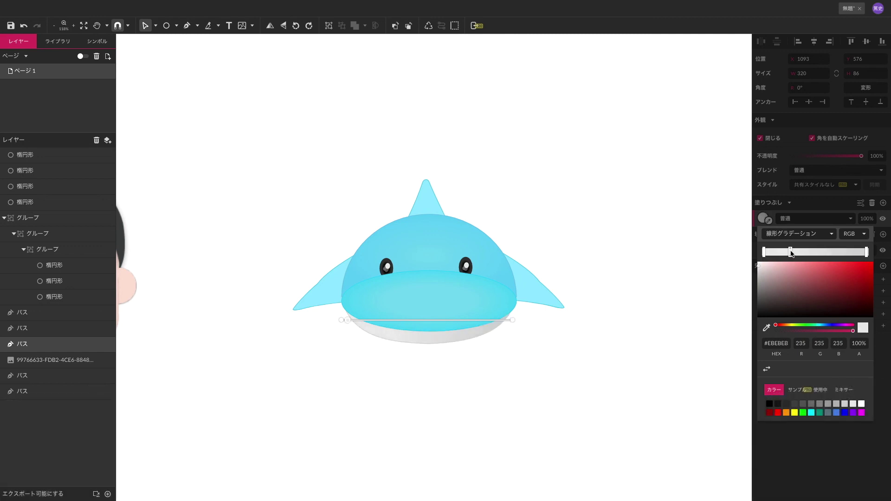
# Fill the dolphin's right fin with a linear gradient from light blue #93E8FD to a medium blue end stop
pyautogui.click(528, 294)
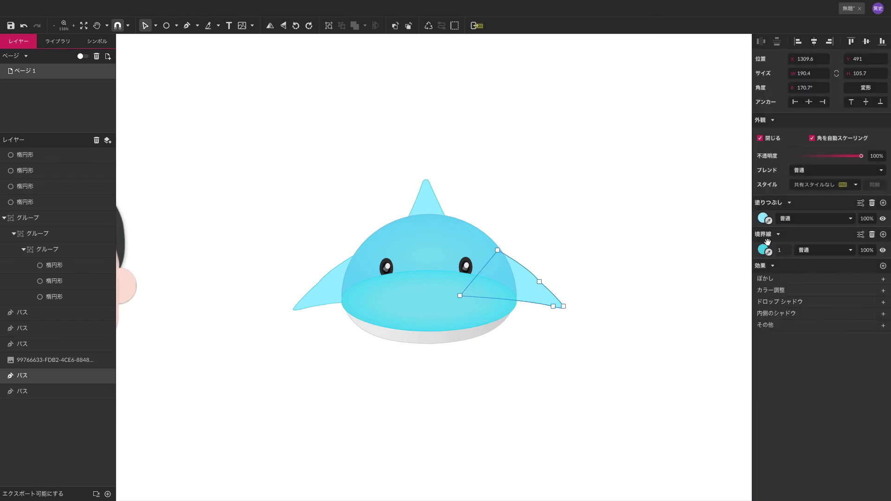
pyautogui.click(763, 218)
pyautogui.click(807, 233)
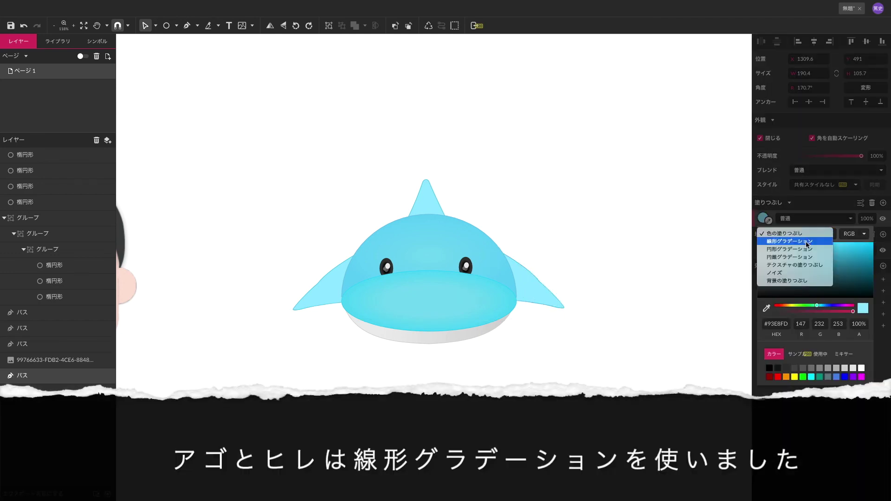
pyautogui.click(807, 242)
pyautogui.click(810, 236)
pyautogui.click(811, 236)
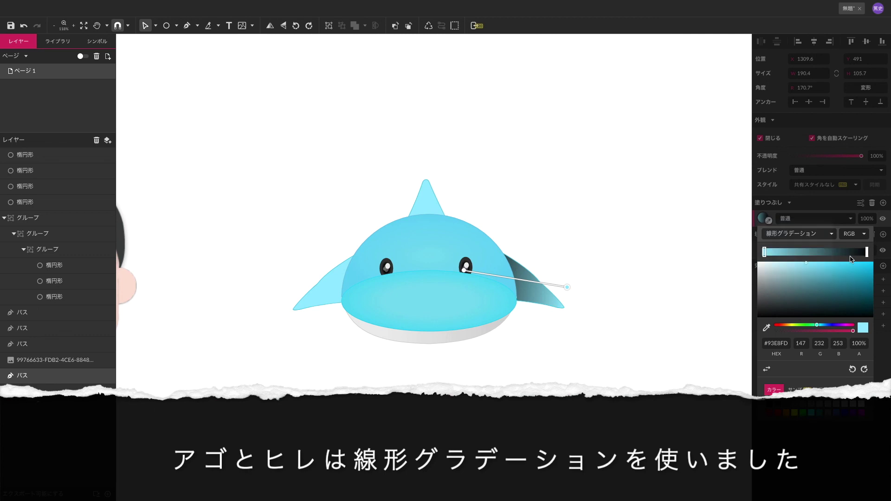
pyautogui.click(866, 252)
pyautogui.click(817, 330)
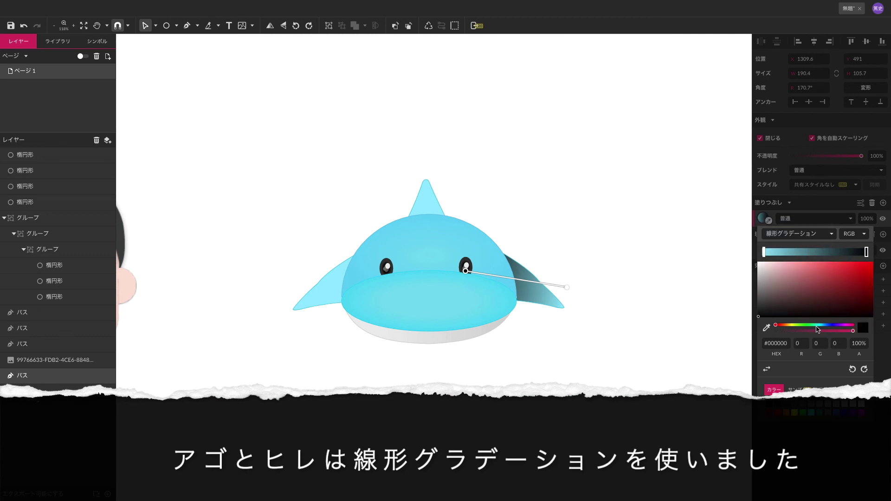
pyautogui.hotkey('ctrl', 'z')
pyautogui.moveTo(824, 325)
pyautogui.mouseDown()
pyautogui.moveTo(809, 327)
pyautogui.moveTo(818, 327)
pyautogui.mouseUp()
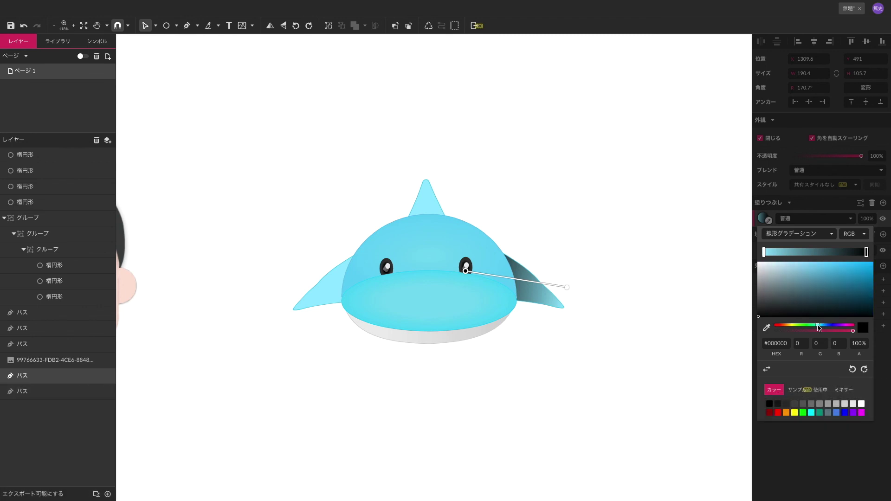
pyautogui.moveTo(813, 266)
pyautogui.mouseDown()
pyautogui.moveTo(850, 264)
pyautogui.moveTo(826, 264)
pyautogui.mouseUp()
# Fill the left fin with a linear gradient from #93E8FD to blue #6FBBF9
pyautogui.click(327, 296)
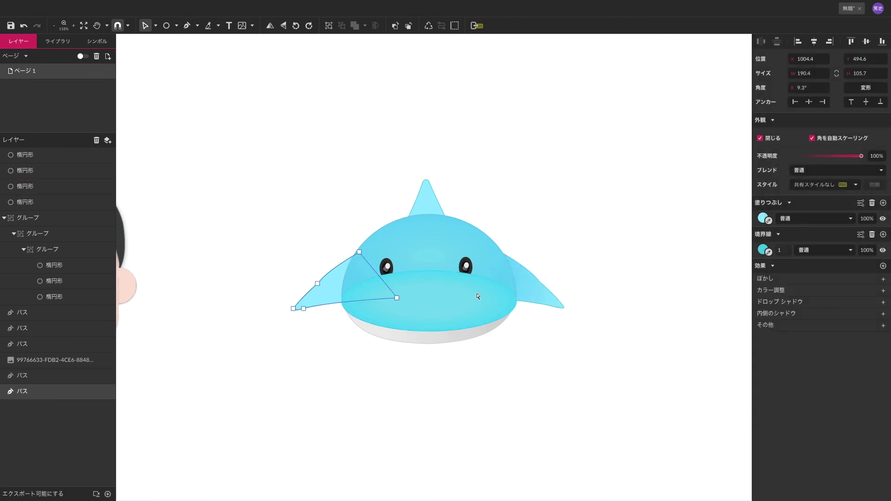
pyautogui.click(763, 218)
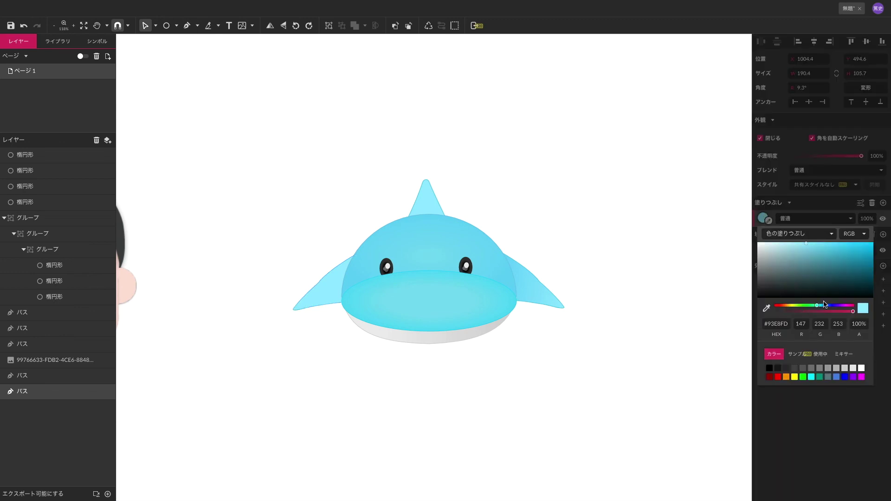
pyautogui.click(801, 238)
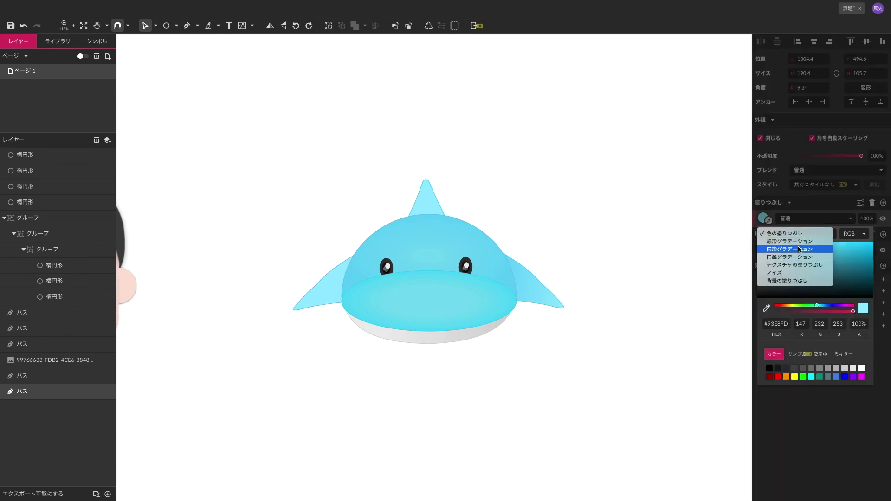
pyautogui.click(798, 241)
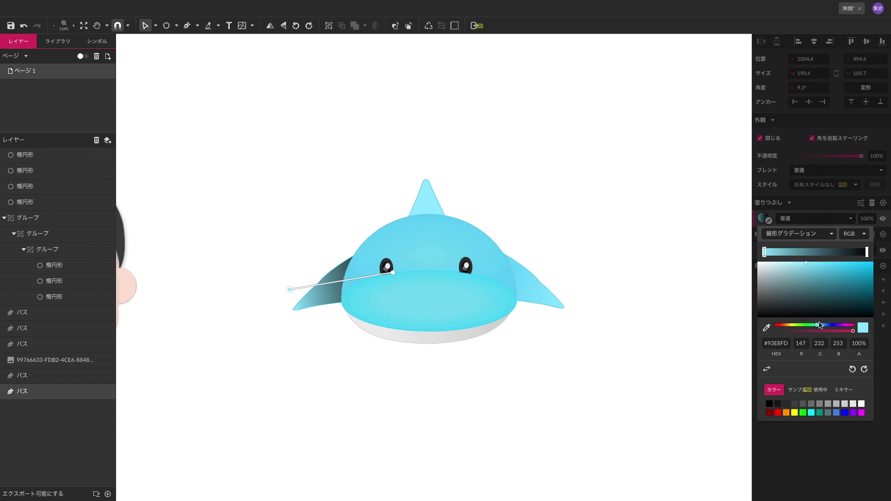
pyautogui.click(866, 255)
pyautogui.click(822, 265)
pyautogui.moveTo(821, 325)
pyautogui.mouseDown()
pyautogui.moveTo(813, 326)
pyautogui.moveTo(820, 328)
pyautogui.mouseUp()
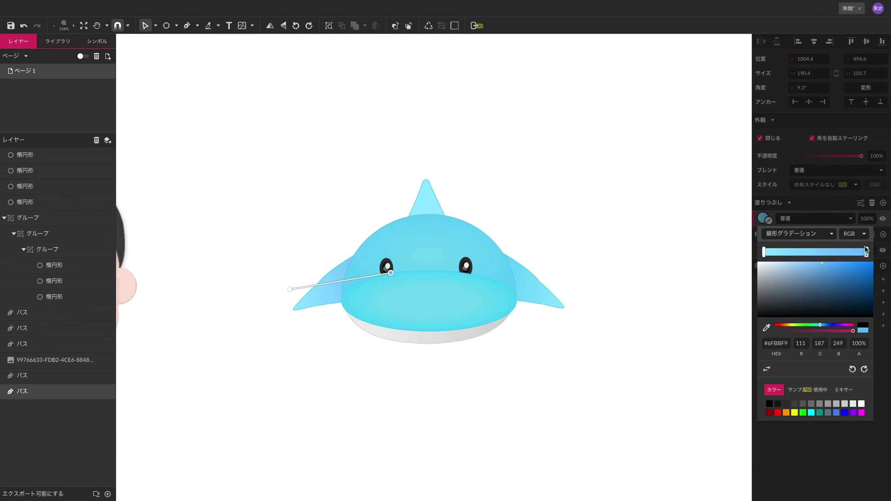
# Shift the left fin gradient's end stop slightly inward and move its start point up and inward to the fin's upper edge
pyautogui.moveTo(867, 252)
pyautogui.mouseDown()
pyautogui.moveTo(838, 252)
pyautogui.moveTo(864, 252)
pyautogui.mouseUp()
pyautogui.moveTo(291, 290); pyautogui.dragTo(323, 270)
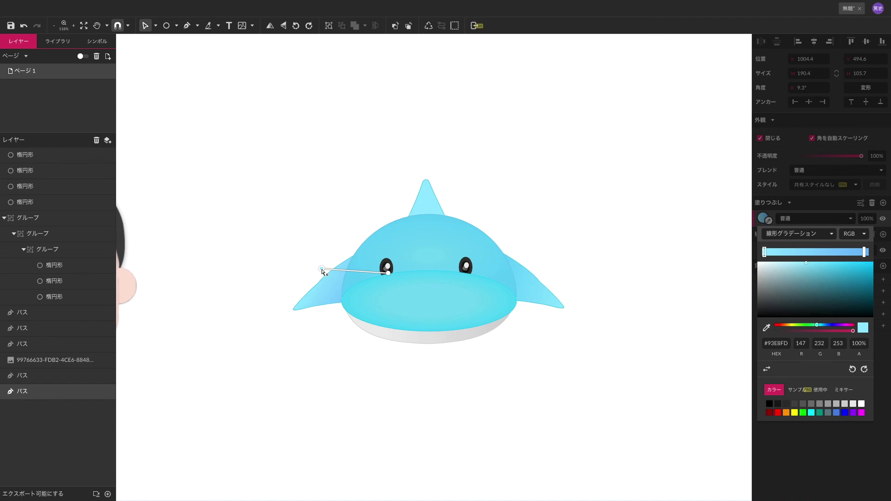
pyautogui.click(561, 246)
# Fill the top fin with a linear gradient from #93E8FD to a medium blue end stop
pyautogui.click(440, 205)
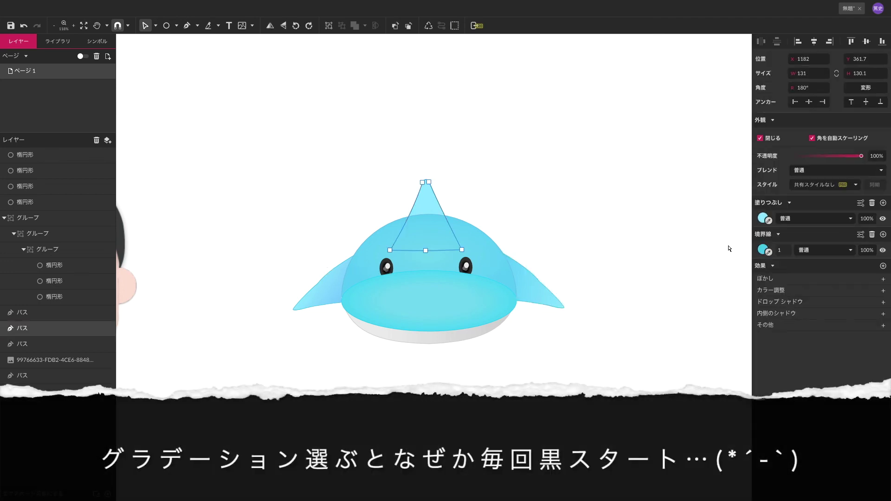
pyautogui.click(763, 220)
pyautogui.click(814, 235)
pyautogui.click(804, 241)
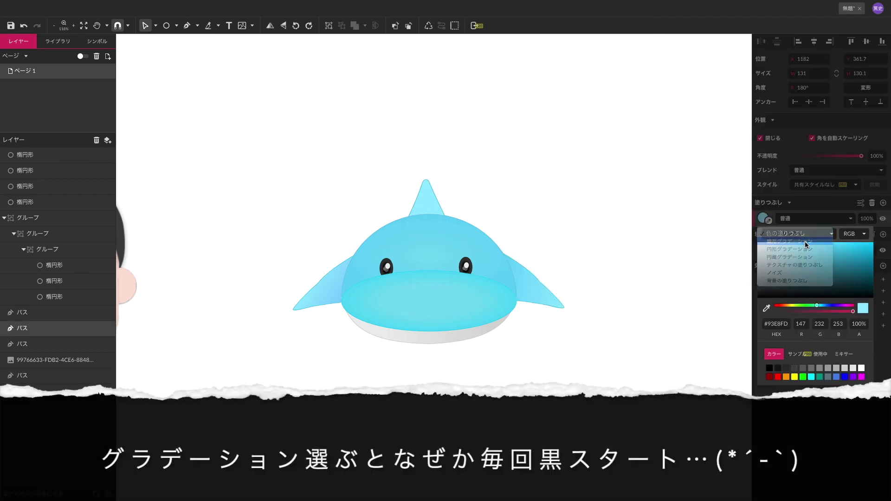
pyautogui.click(866, 252)
pyautogui.click(818, 326)
pyautogui.moveTo(818, 328); pyautogui.dragTo(814, 326)
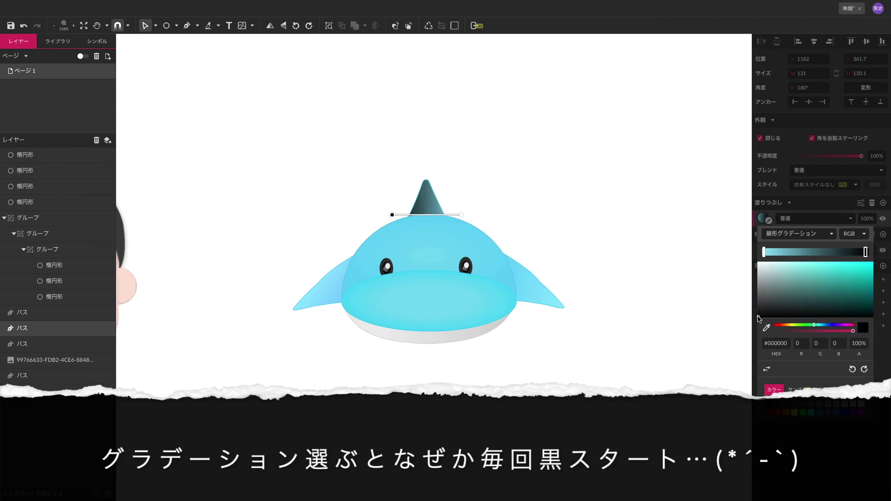
pyautogui.click(838, 265)
pyautogui.moveTo(838, 266)
pyautogui.mouseDown()
pyautogui.moveTo(812, 268)
pyautogui.moveTo(830, 267)
pyautogui.mouseUp()
pyautogui.moveTo(816, 331)
pyautogui.mouseDown()
pyautogui.moveTo(867, 335)
pyautogui.moveTo(818, 326)
pyautogui.mouseUp()
pyautogui.click(620, 300)
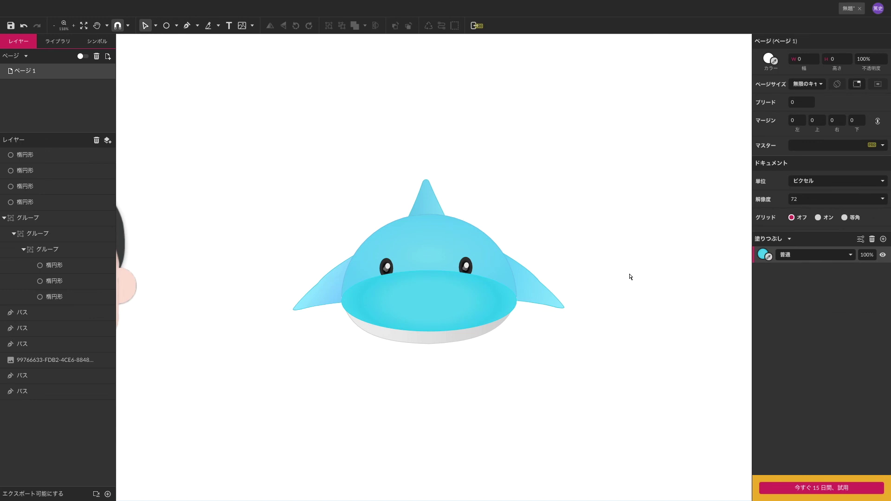
# Examine the coloured dolphin hat beside the face illustration
pyautogui.scroll(3, 630, 275)
pyautogui.hscroll(-5, 629, 275)
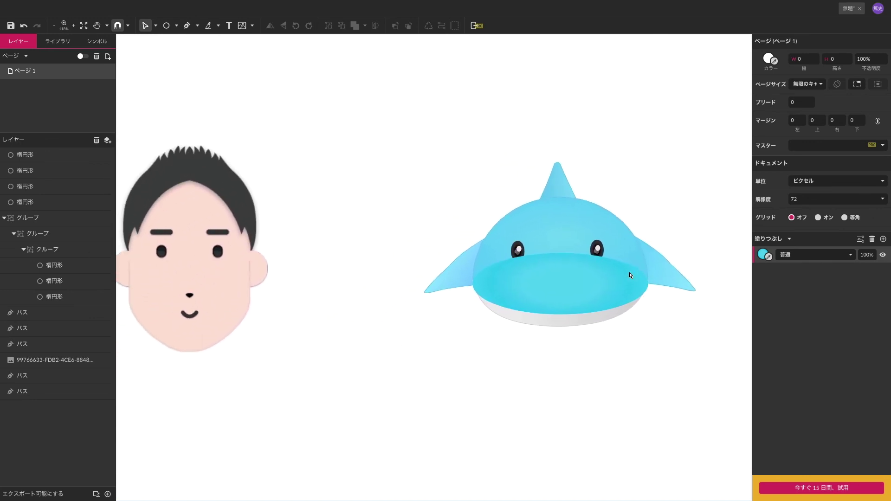
pyautogui.hscroll(3, 630, 275)
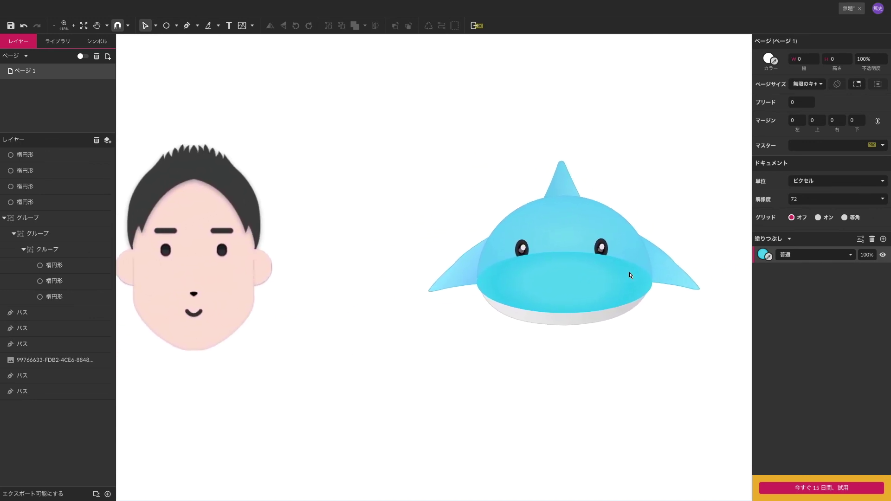
pyautogui.hscroll(3, 630, 275)
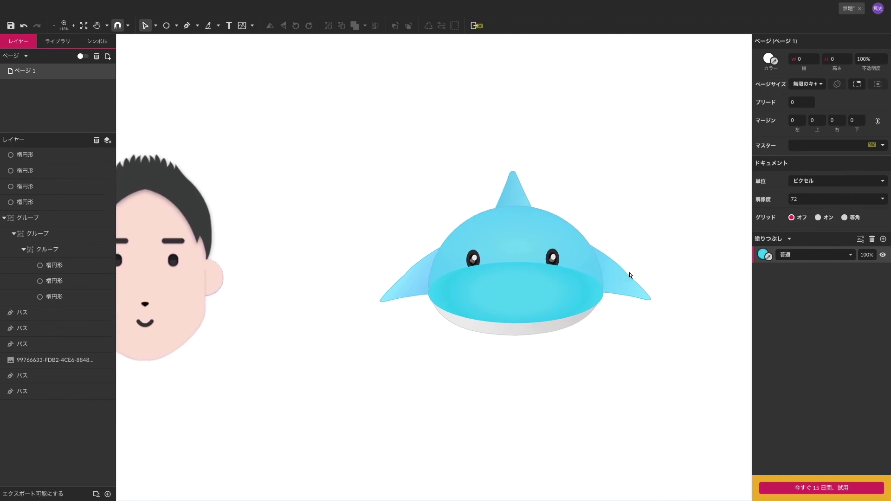
pyautogui.hscroll(-2, 629, 275)
pyautogui.scroll(-1, 630, 275)
pyautogui.hscroll(-3, 629, 275)
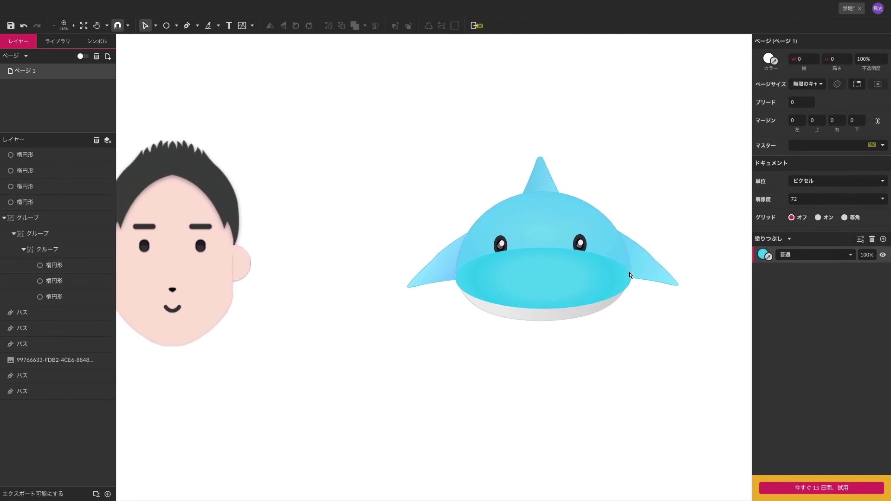
pyautogui.hscroll(-1, 629, 275)
pyautogui.scroll(-1, 629, 275)
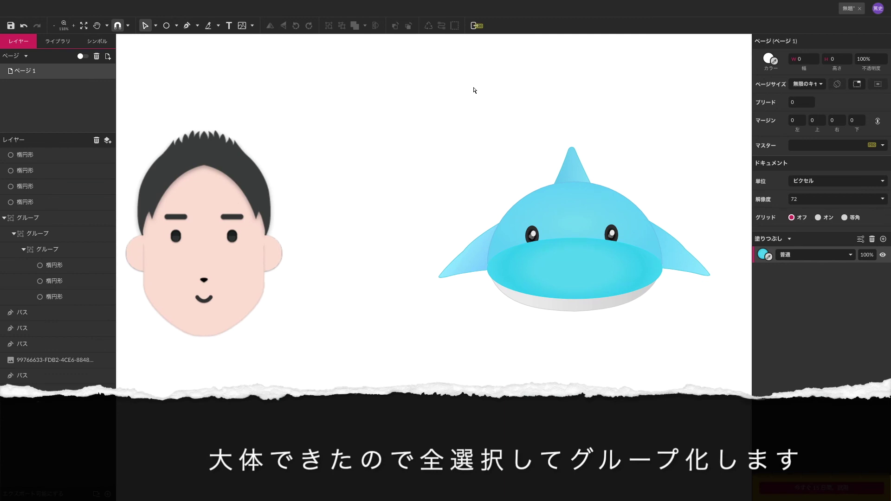
# Group all the parts of the dolphin hat and move the group onto the face's head
pyautogui.moveTo(439, 110); pyautogui.dragTo(722, 324)
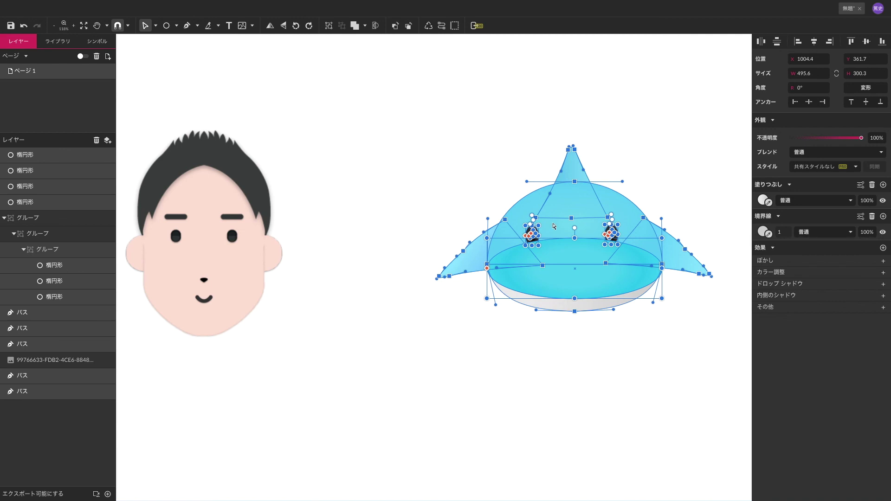
pyautogui.rightClick(552, 226)
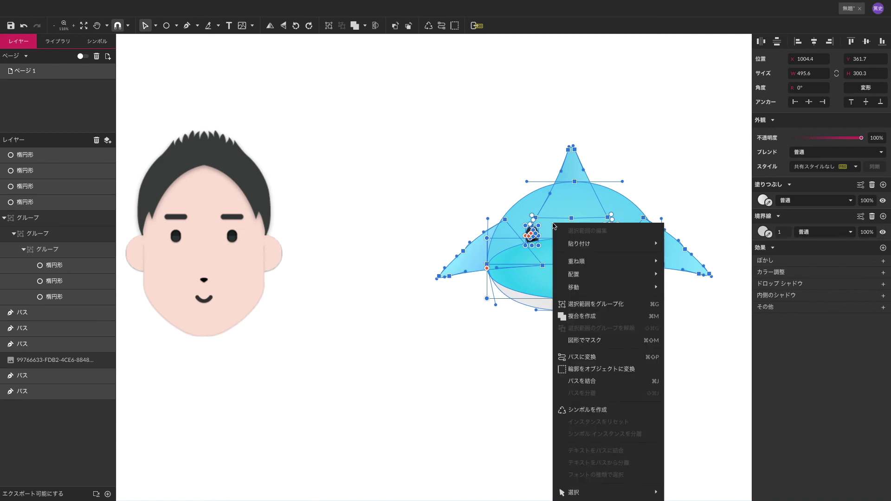
pyautogui.click(610, 305)
pyautogui.moveTo(597, 186); pyautogui.dragTo(228, 120)
# Scale the hat group down proportionally to about 446 × 270 px and centre it over the head
pyautogui.hscroll(-5, 297, 215)
pyautogui.scroll(2, 297, 215)
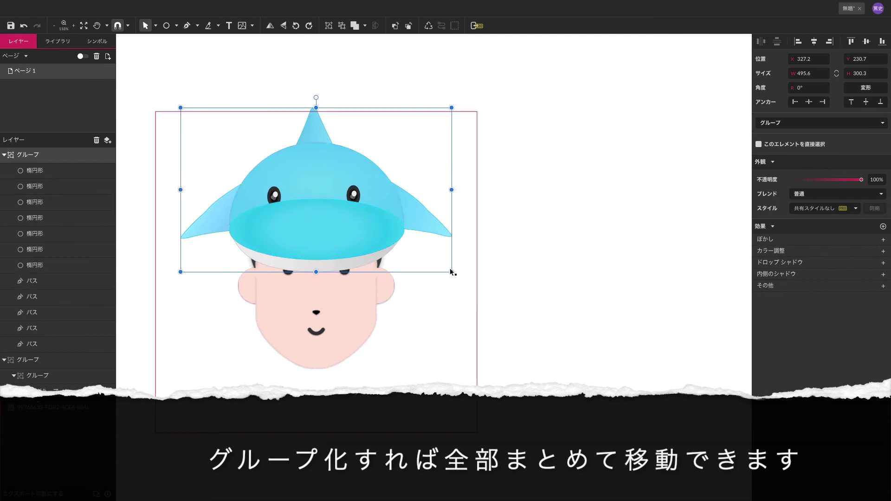
pyautogui.moveTo(452, 272); pyautogui.dragTo(408, 254)
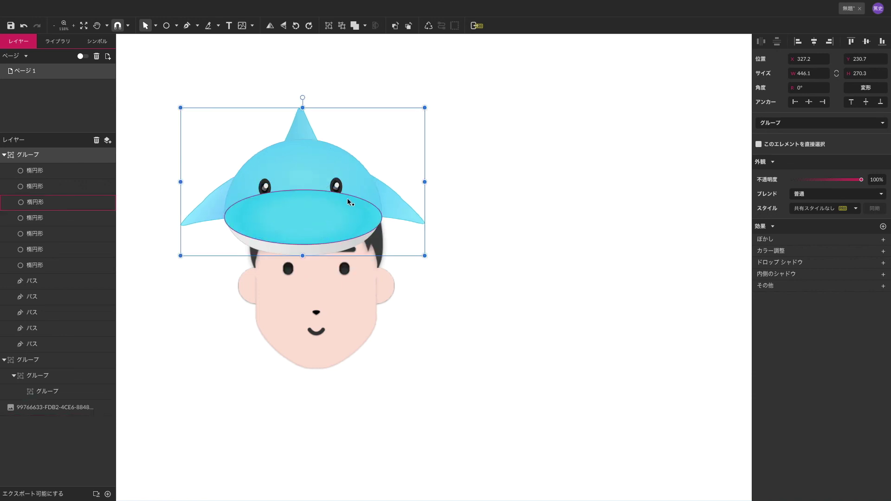
pyautogui.moveTo(361, 192); pyautogui.dragTo(369, 193)
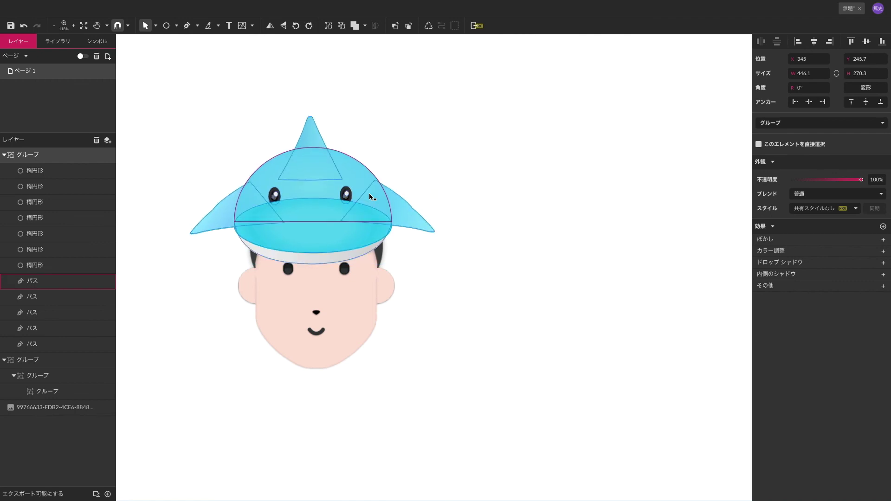
pyautogui.click(548, 246)
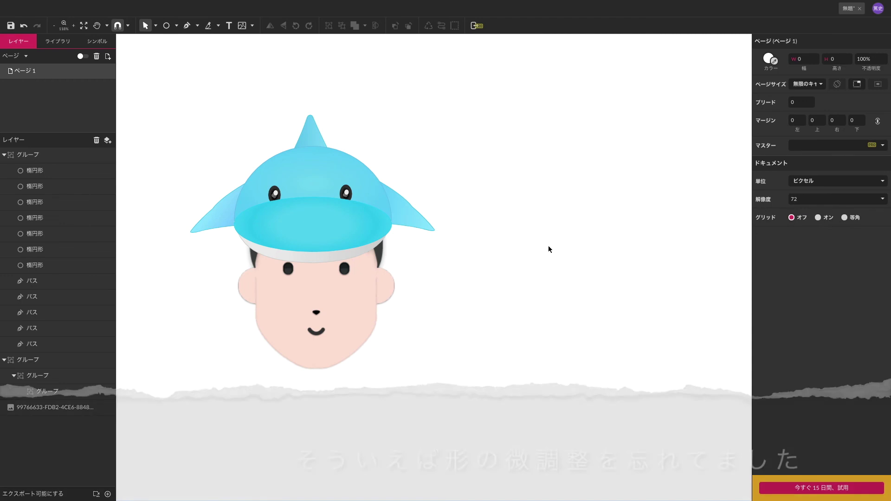
# Add an anchor point on the upper left of the dome's outline and lower it slightly to Y 324
pyautogui.click(341, 228)
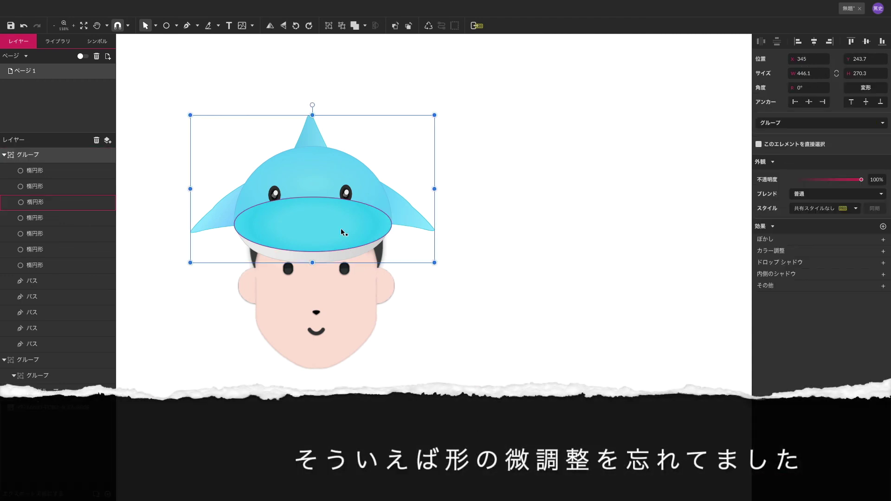
pyautogui.doubleClick(353, 183)
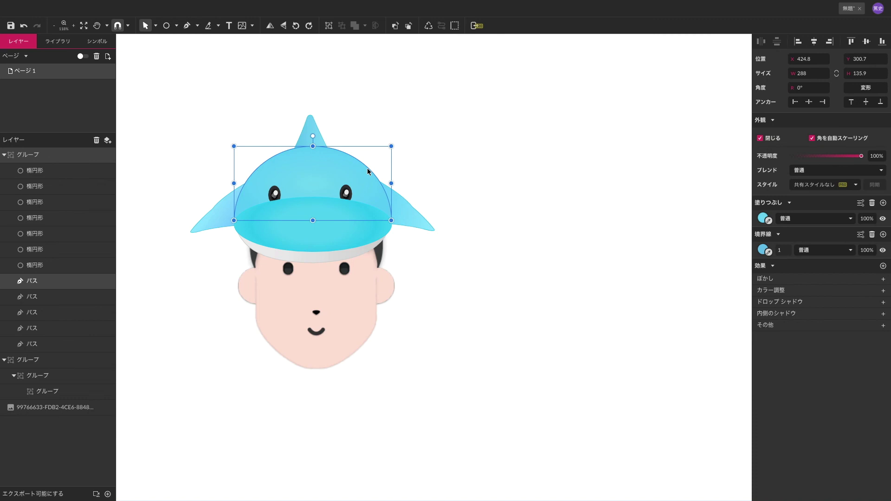
pyautogui.doubleClick(368, 172)
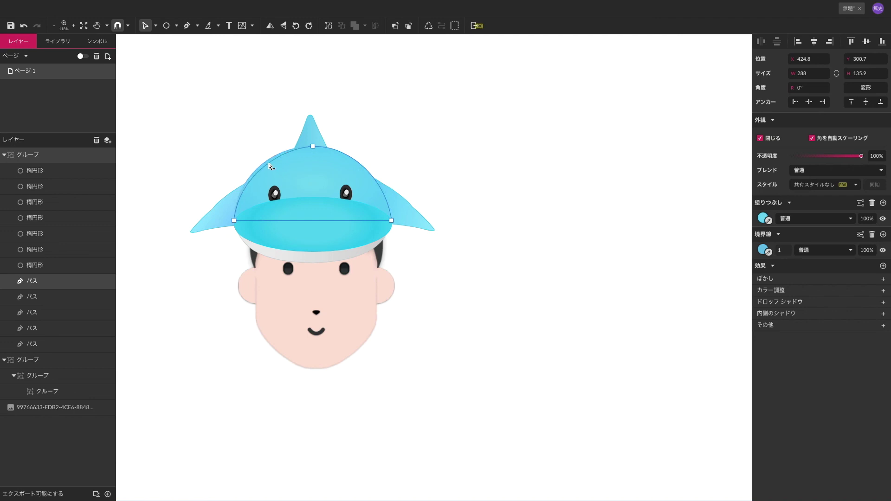
pyautogui.moveTo(268, 166); pyautogui.dragTo(267, 166)
pyautogui.click(276, 157)
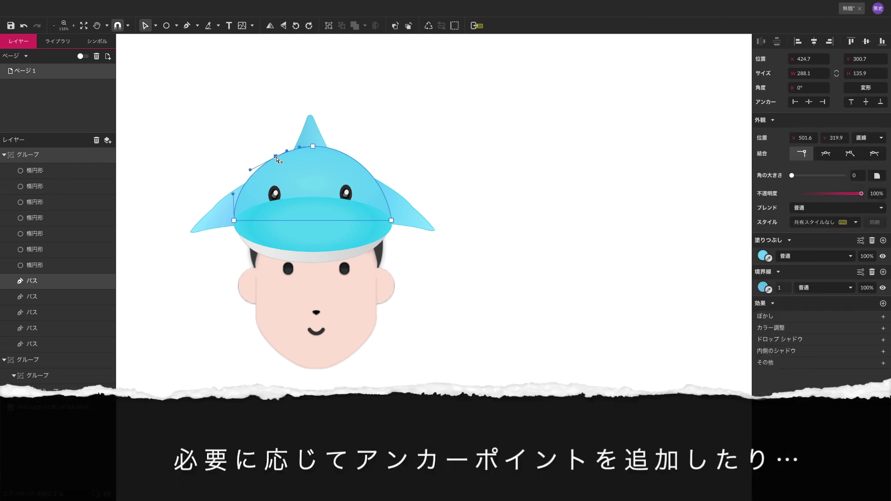
pyautogui.moveTo(278, 160); pyautogui.dragTo(277, 162)
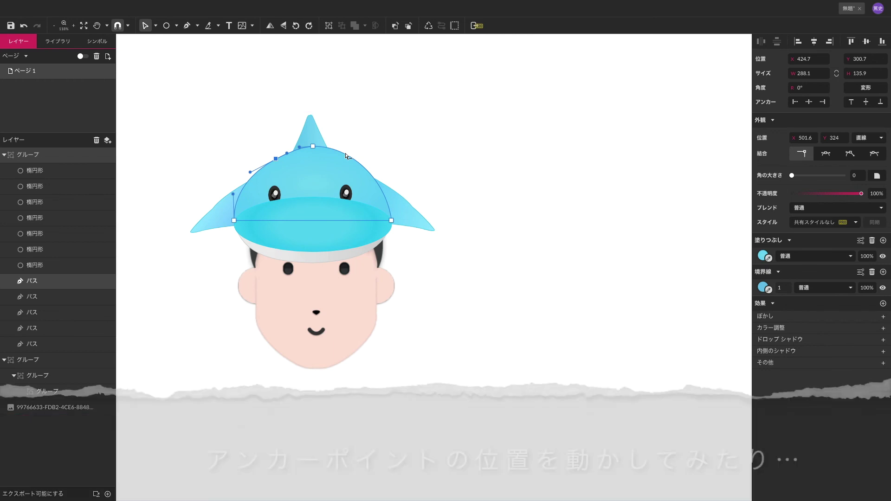
# Add an anchor point on the upper right of the dome's outline and shift it slightly
pyautogui.click(345, 155)
pyautogui.moveTo(345, 155); pyautogui.dragTo(344, 158)
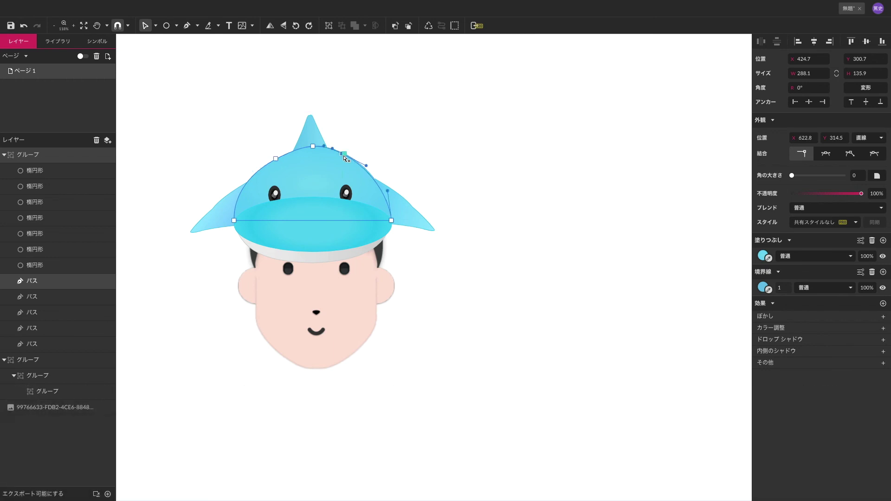
pyautogui.click(390, 138)
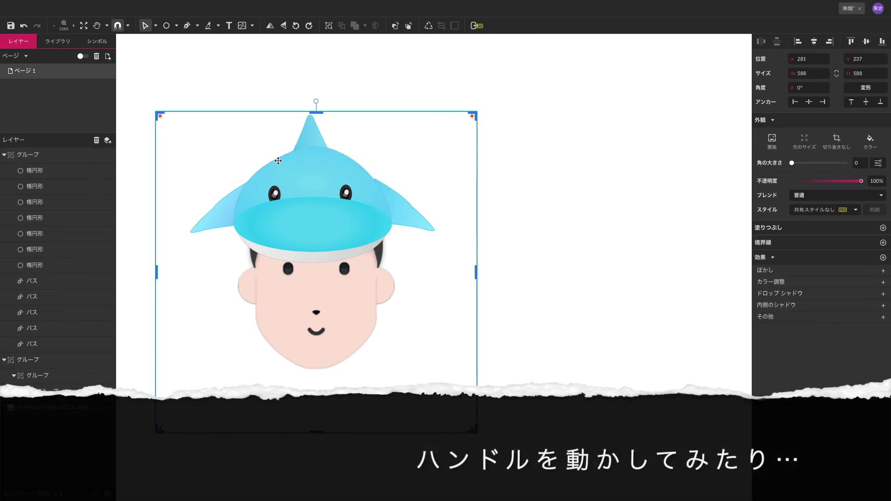
pyautogui.click(346, 99)
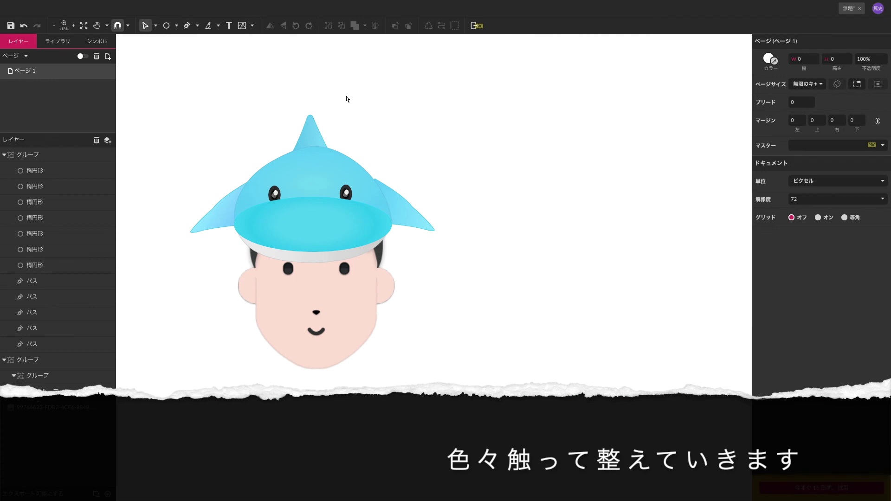
# Move the anchor point on the upper left of the dome's outline to X 504.9, Y 314.5
pyautogui.click(278, 165)
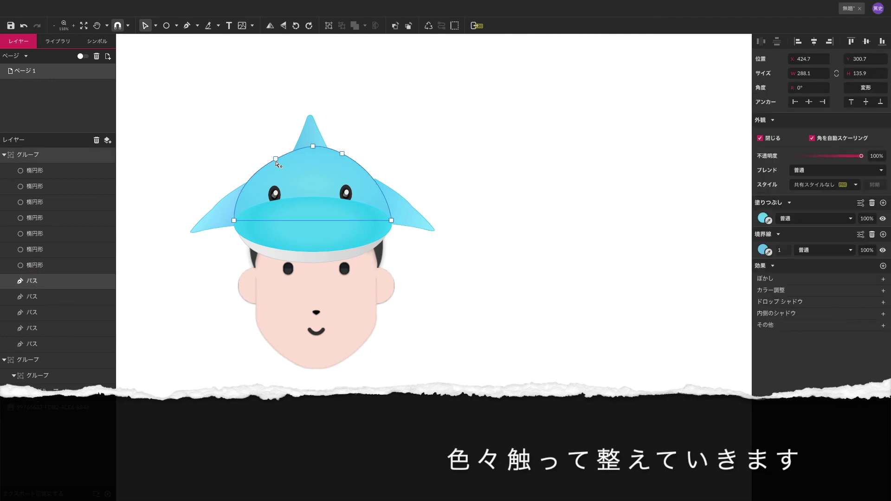
pyautogui.doubleClick(277, 160)
pyautogui.click(278, 155)
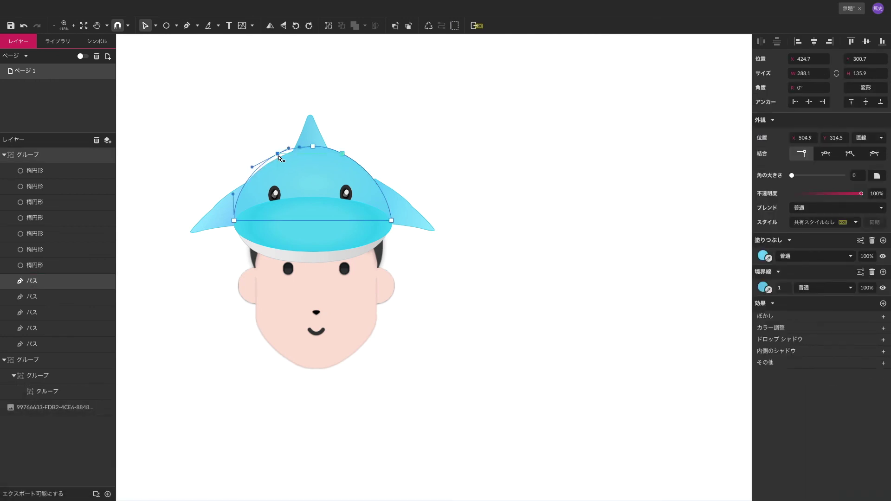
pyautogui.click(429, 151)
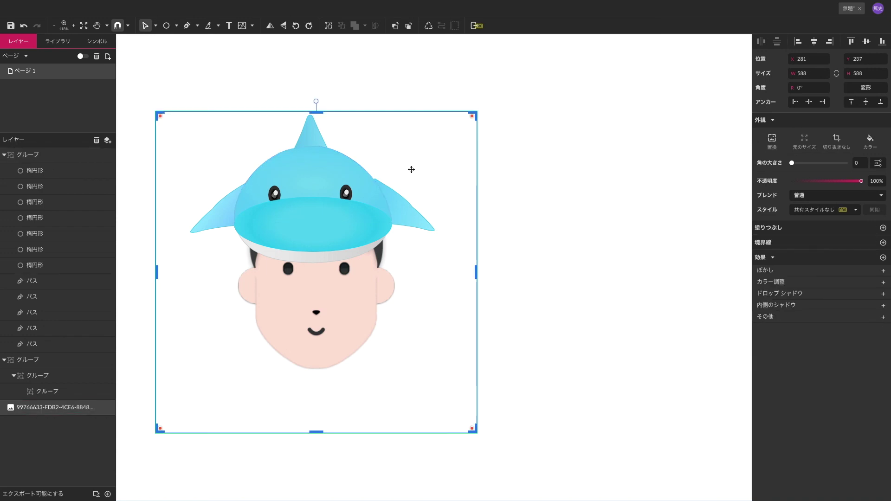
pyautogui.click(564, 183)
# Pull the right fin's tip slightly inward and reduce the mouth ellipse's height to 88.5 px
pyautogui.click(407, 207)
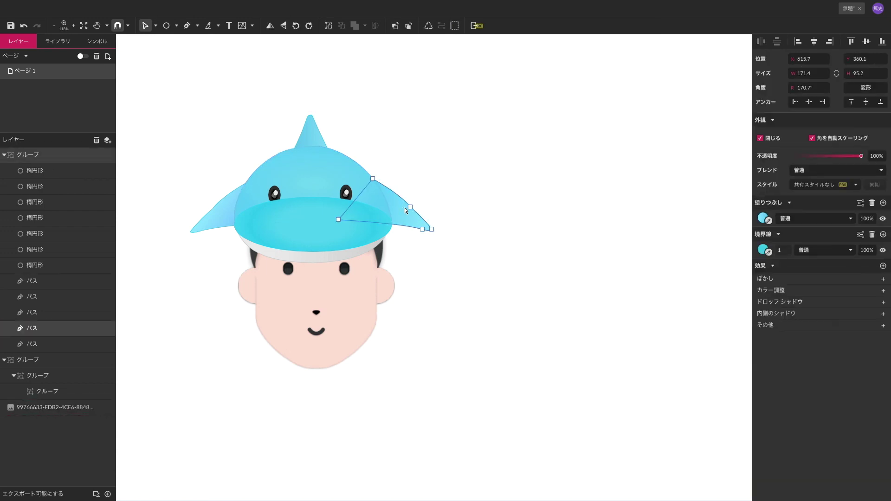
pyautogui.click(308, 225)
pyautogui.moveTo(311, 252); pyautogui.dragTo(312, 245)
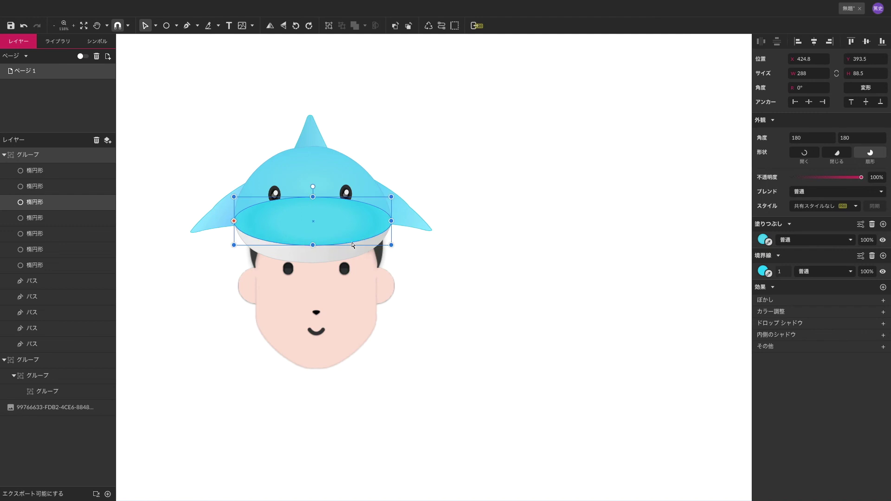
pyautogui.click(403, 259)
# Convert the mouth ellipse to a path
pyautogui.click(361, 226)
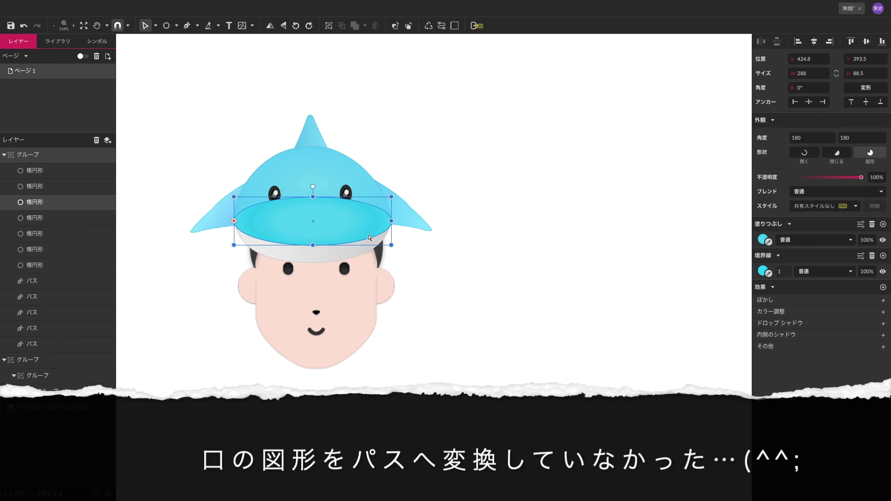
pyautogui.click(143, 6)
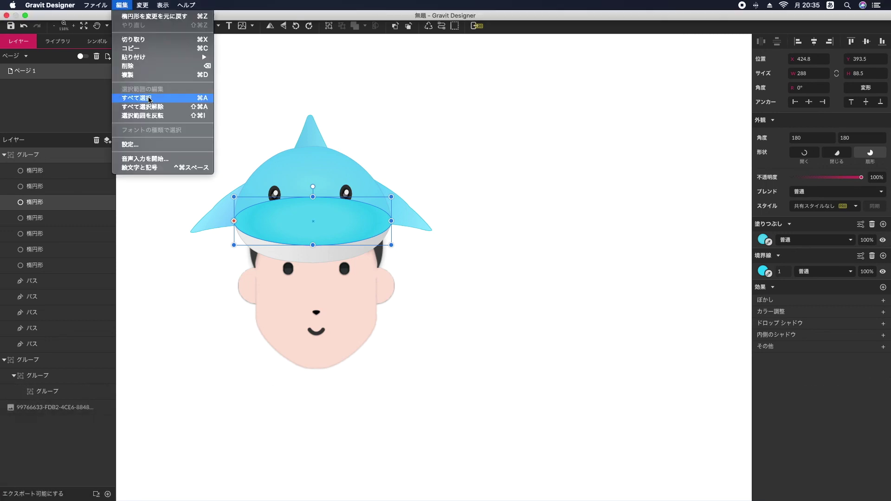
pyautogui.moveTo(160, 138)
pyautogui.click(334, 138)
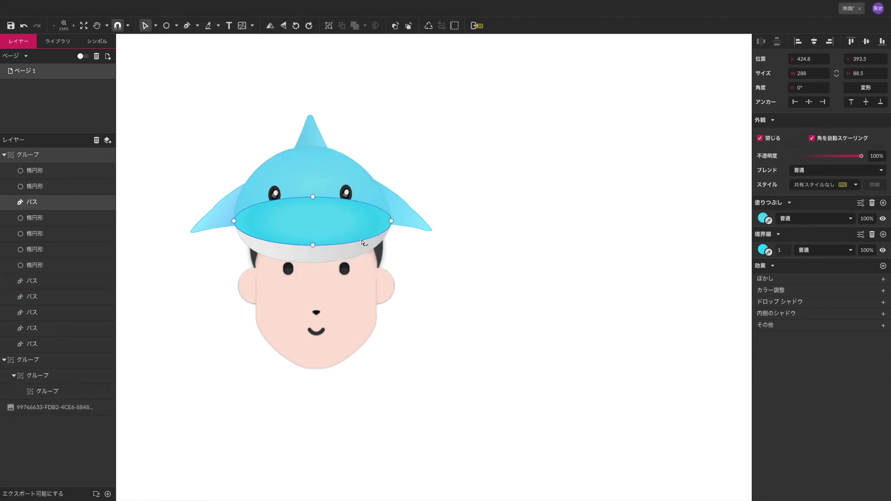
# Add anchor points on the lower right and lower left of the mouth's edge and raise its lower edge to a height of 80.3 px
pyautogui.moveTo(362, 241); pyautogui.dragTo(312, 241)
pyautogui.press('super+z')
pyautogui.press('super+z')
pyautogui.press('super+z')
pyautogui.press('super+z')
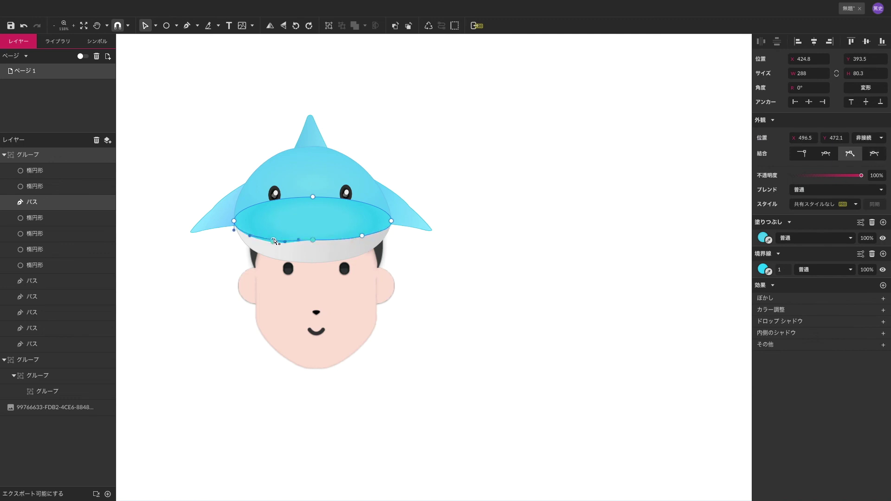
pyautogui.click(434, 284)
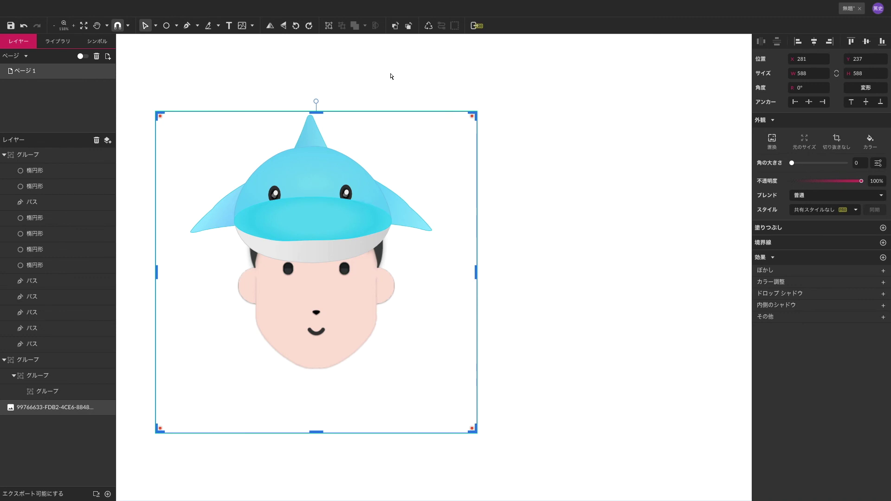
# Move the dolphin hat group off the face onto the empty canvas to its right
pyautogui.click(379, 109)
pyautogui.click(317, 141)
pyautogui.moveTo(365, 151); pyautogui.dragTo(575, 161)
pyautogui.doubleClick(577, 268)
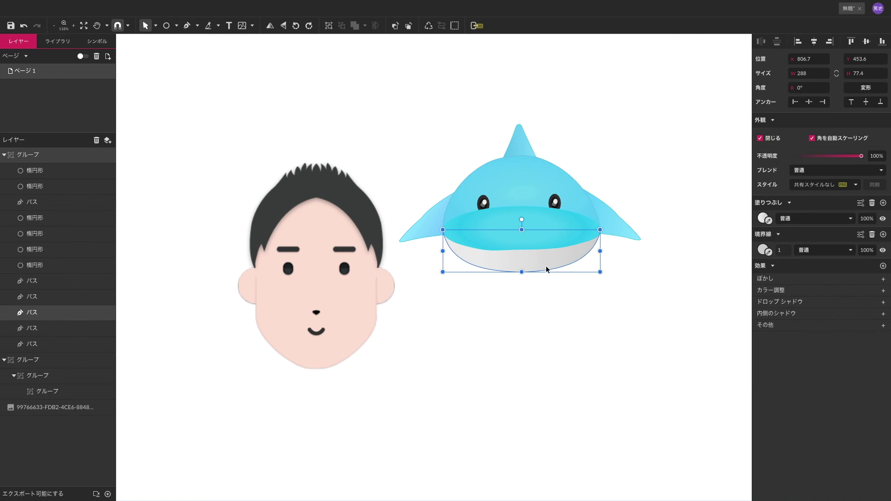
pyautogui.click(142, 5)
pyautogui.moveTo(153, 138)
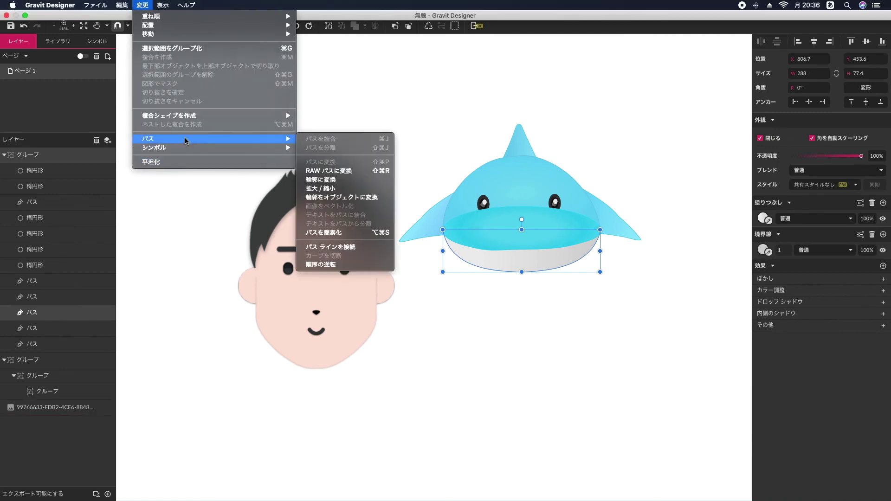
pyautogui.click(325, 171)
pyautogui.rightClick(562, 267)
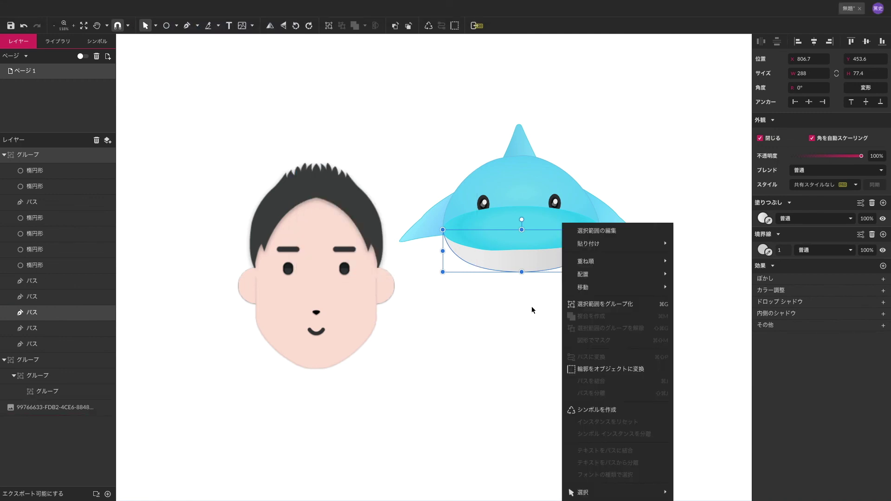
pyautogui.click(567, 292)
# Raise the bottom anchor point of the white belly path so the shape is 59.4 px high
pyautogui.click(573, 255)
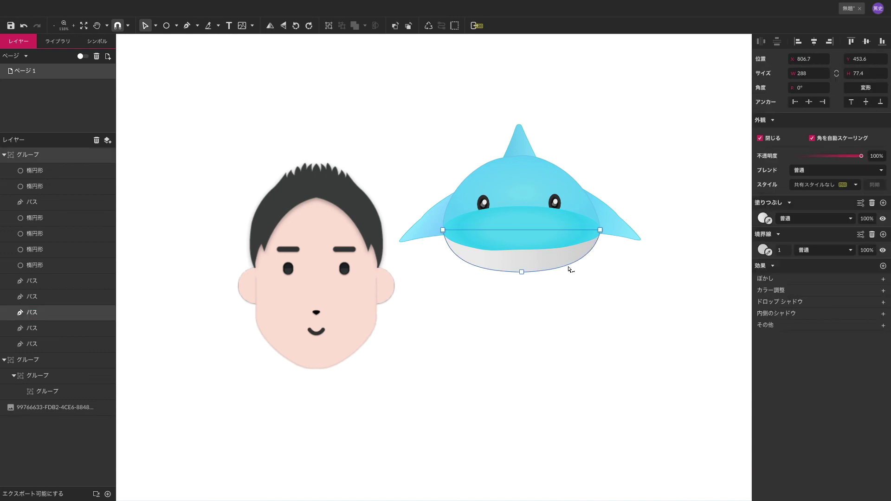
pyautogui.doubleClick(523, 272)
pyautogui.moveTo(523, 272); pyautogui.dragTo(523, 264)
pyautogui.click(559, 308)
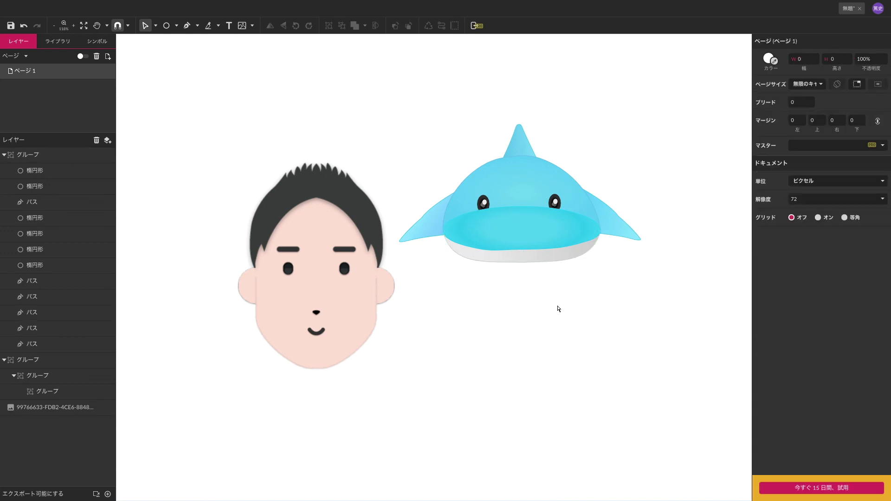
# Lower the mouth's bottom anchor point so the mouth path is 85.5 px high
pyautogui.click(521, 253)
pyautogui.doubleClick(522, 253)
pyautogui.click(522, 253)
pyautogui.click(617, 324)
# Add an anchor point on the upper right of the mouth's edge and move it to X 1022, Y 423
pyautogui.click(574, 261)
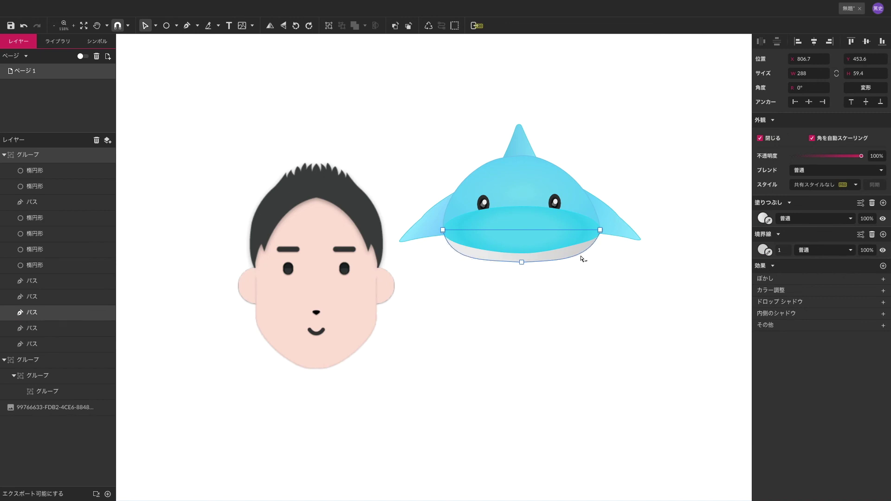
pyautogui.doubleClick(545, 224)
pyautogui.click(561, 211)
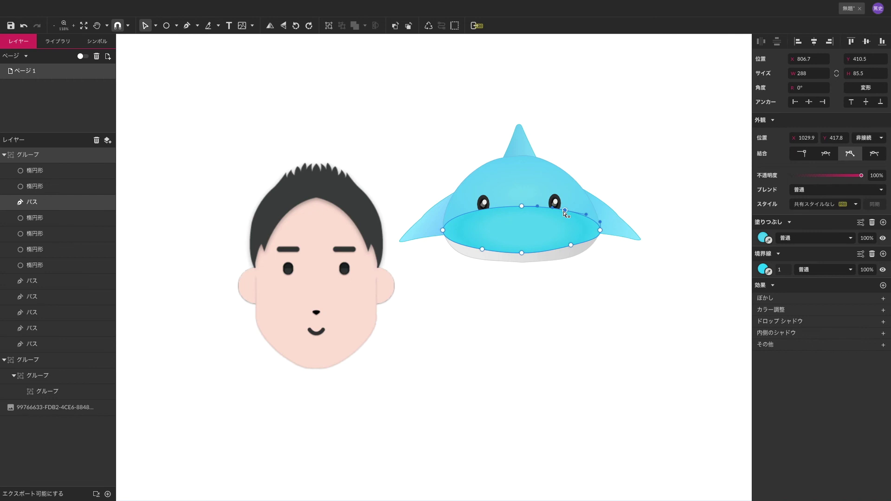
pyautogui.moveTo(561, 213); pyautogui.dragTo(561, 214)
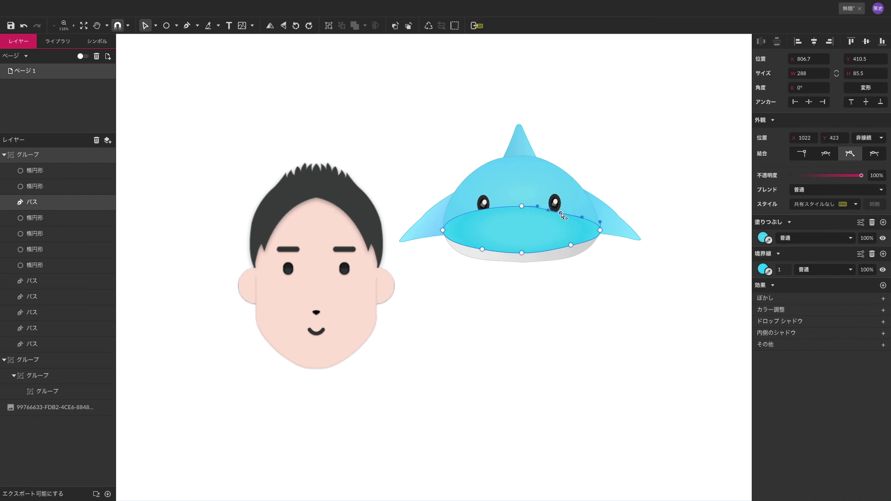
pyautogui.press('Escape')
# Add an anchor point on the upper left of the mouth's edge, turn snapping off and adjust the point to X 879.2, Y 422.6
pyautogui.doubleClick(484, 216)
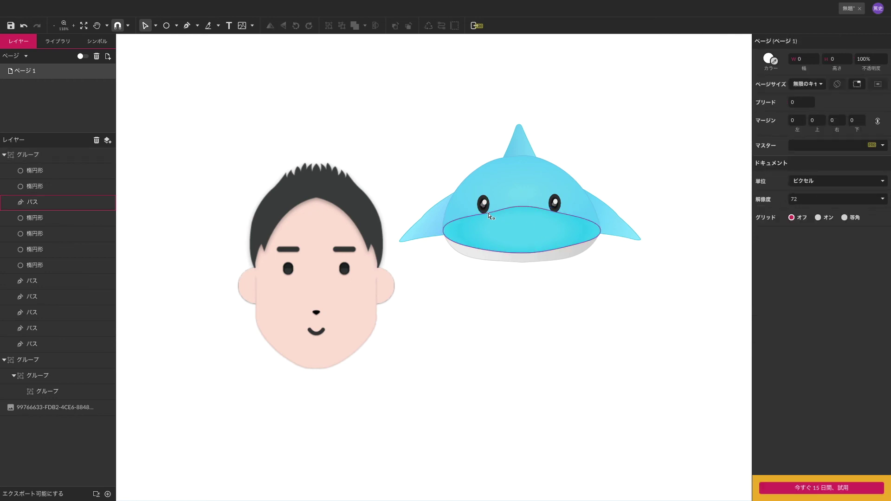
pyautogui.click(483, 214)
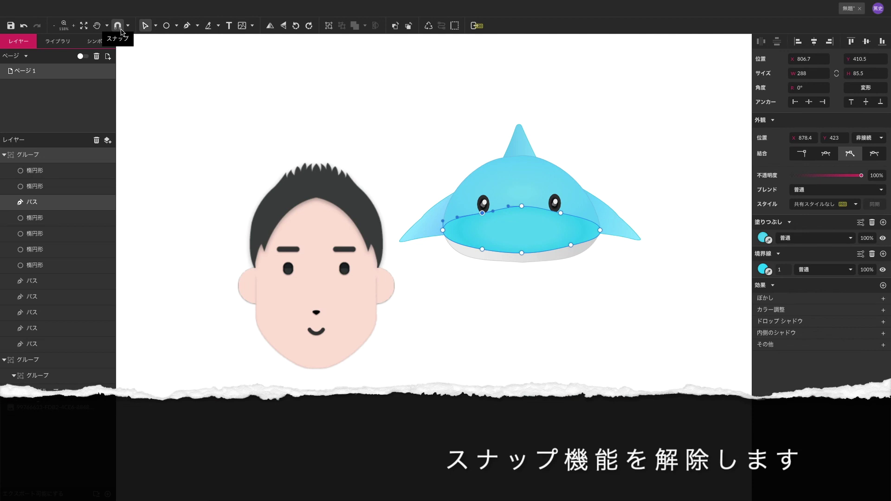
pyautogui.click(121, 29)
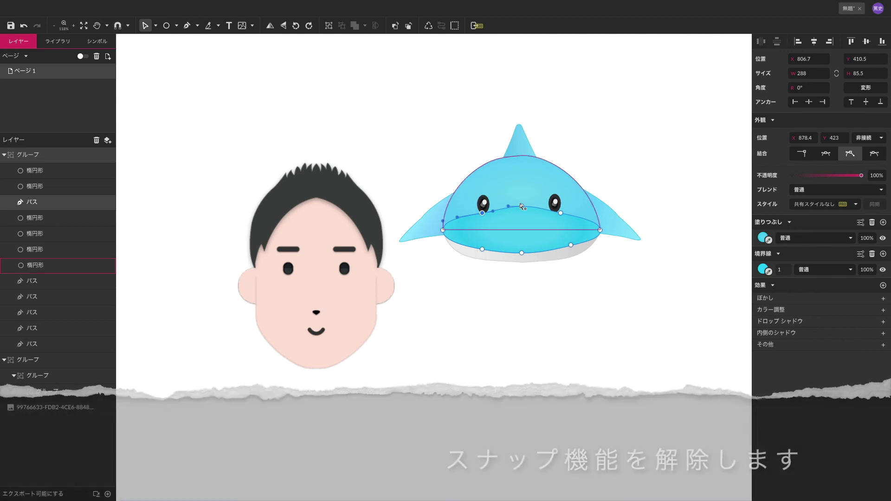
pyautogui.moveTo(485, 215); pyautogui.dragTo(484, 215)
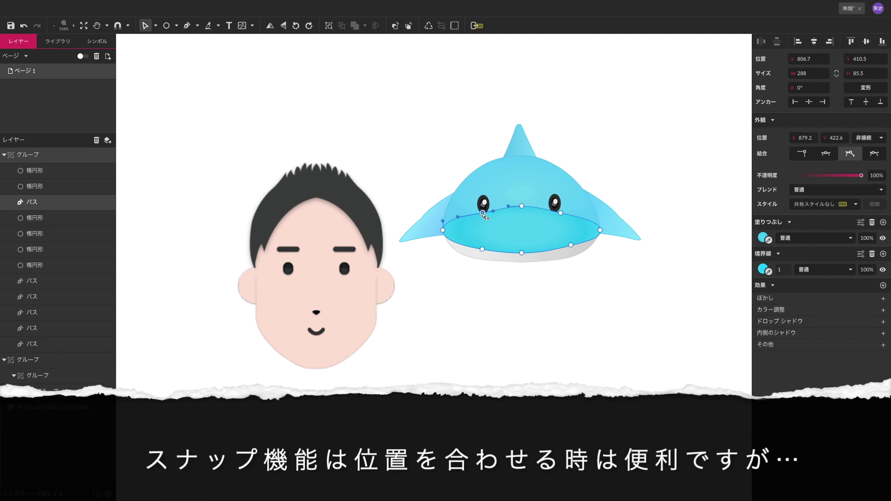
# Fine-tune the mouth's upper-right anchor point to X 1020.9, Y 425.2
pyautogui.click(561, 213)
pyautogui.moveTo(560, 215); pyautogui.dragTo(560, 215)
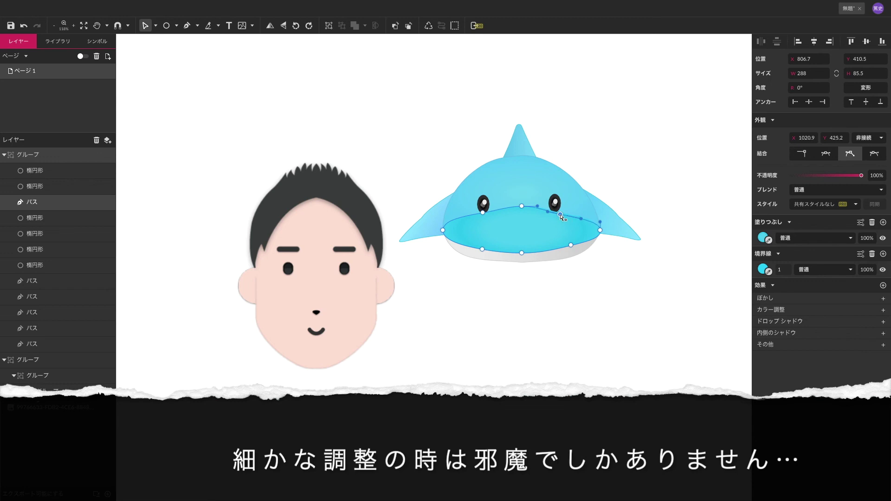
pyautogui.click(555, 203)
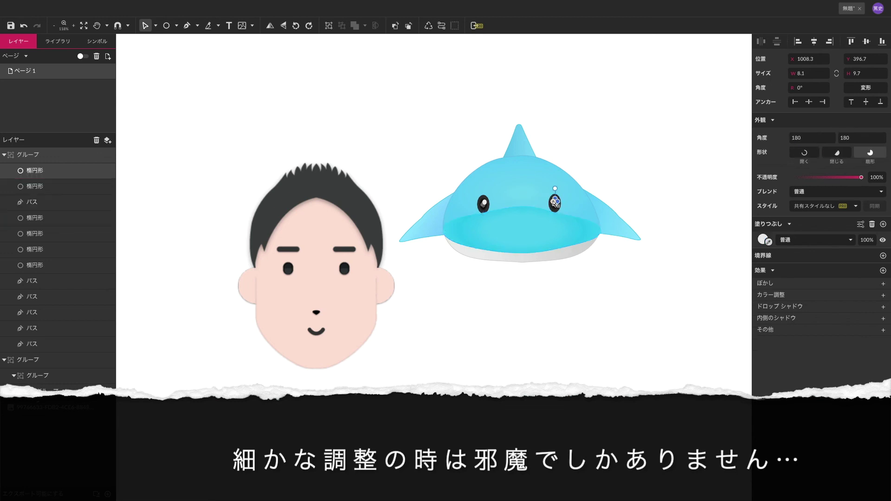
pyautogui.click(644, 165)
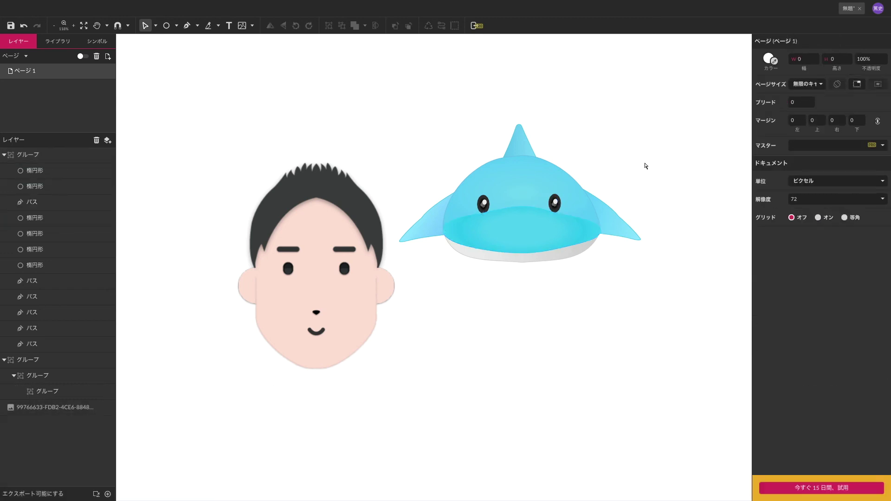
# Lower the black ellipse of the dolphin's left-hand eye to Y 396.3
pyautogui.click(556, 204)
pyautogui.click(484, 203)
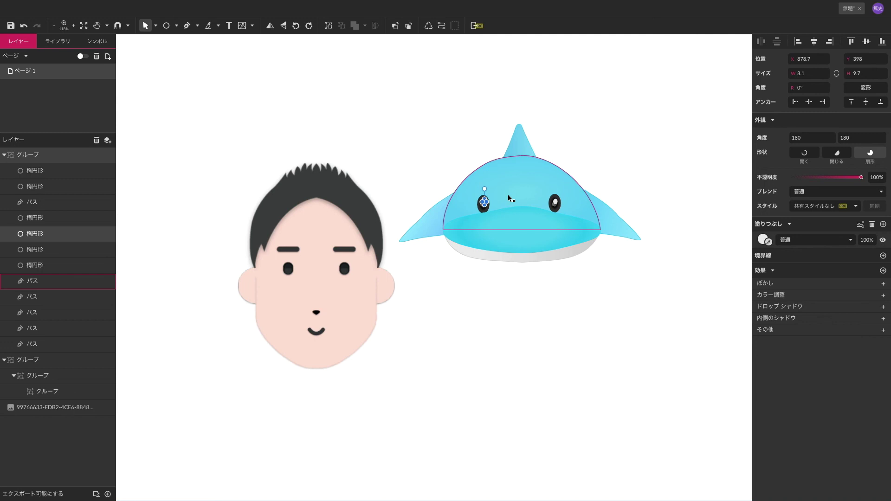
pyautogui.click(503, 197)
pyautogui.click(488, 206)
pyautogui.press('Down')
pyautogui.press('Down')
pyautogui.press('Down')
pyautogui.press('Down')
pyautogui.press('Down')
pyautogui.press('Down')
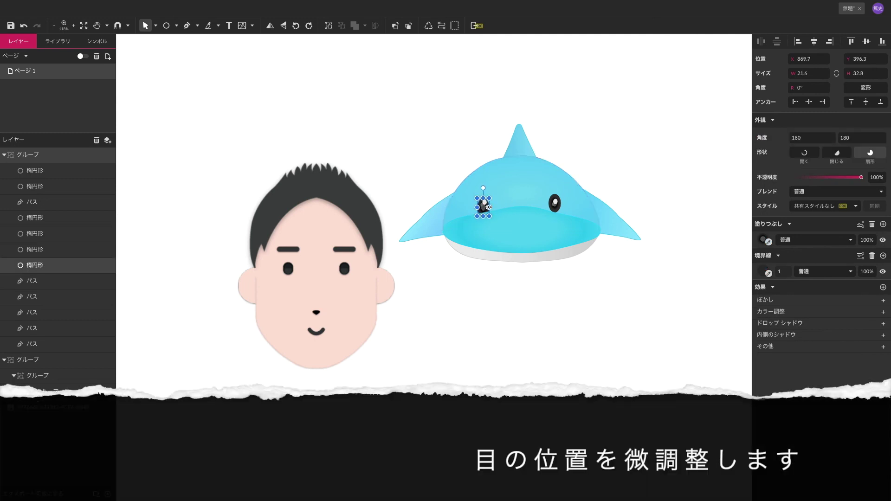
# Lower the left-hand eye's white highlight to Y 405 and its small grey highlight to Y 410.6
pyautogui.click(485, 203)
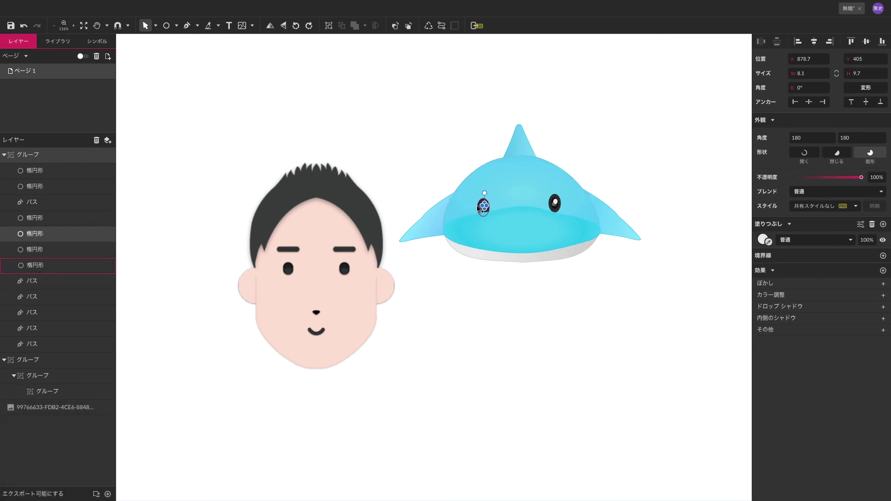
pyautogui.scroll(5, 494, 199)
pyautogui.scroll(1, 495, 199)
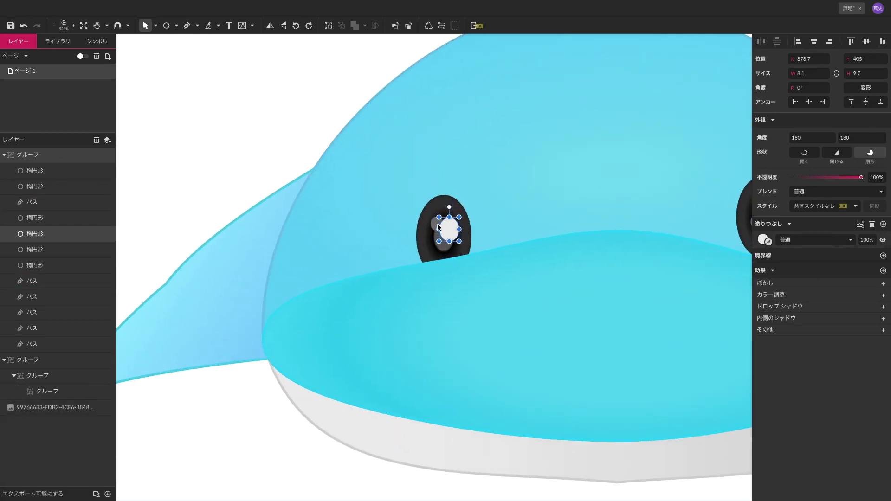
pyautogui.click(437, 224)
pyautogui.press('Down')
pyautogui.press('Down')
pyautogui.press('Down')
pyautogui.press('Down')
pyautogui.press('Down')
pyautogui.press('Down')
# Move the right-hand eye's black ellipse and its highlights together so the ellipse sits at X 999.2, Y 395.4
pyautogui.hscroll(5, 500, 233)
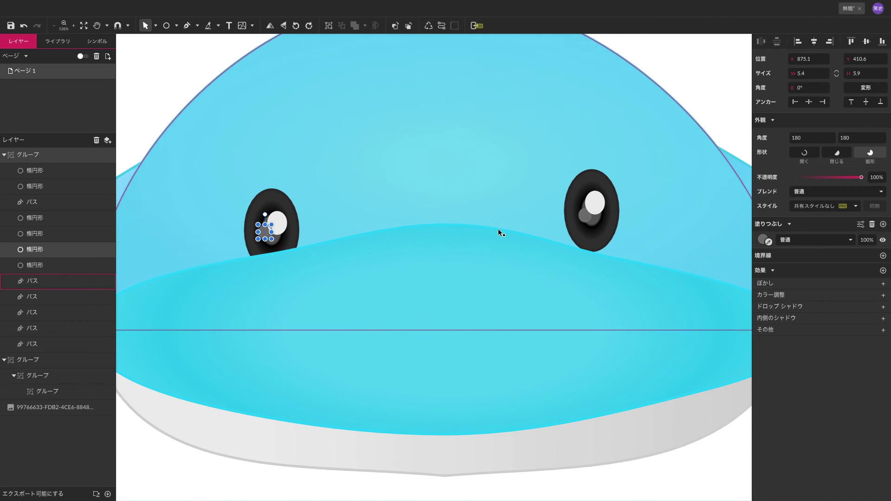
pyautogui.click(588, 205)
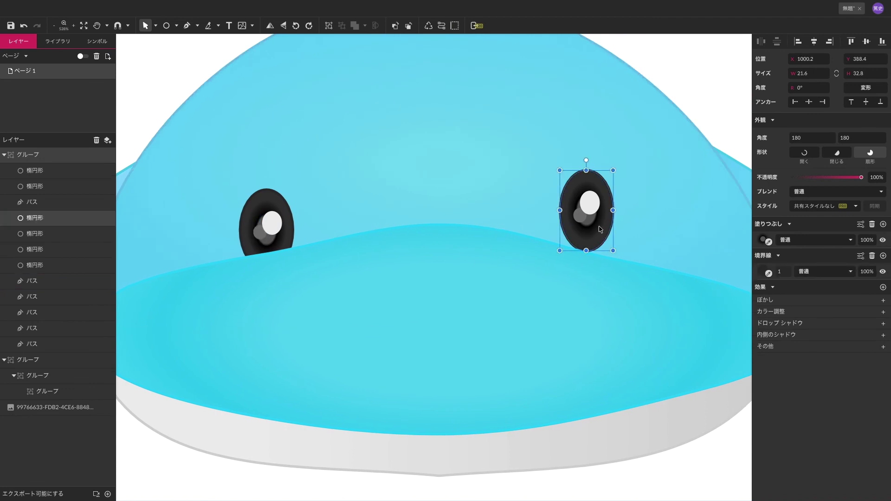
pyautogui.keyDown('shift'); pyautogui.click(588, 206); pyautogui.keyUp('shift')
pyautogui.keyDown('shift'); pyautogui.click(587, 215); pyautogui.keyUp('shift')
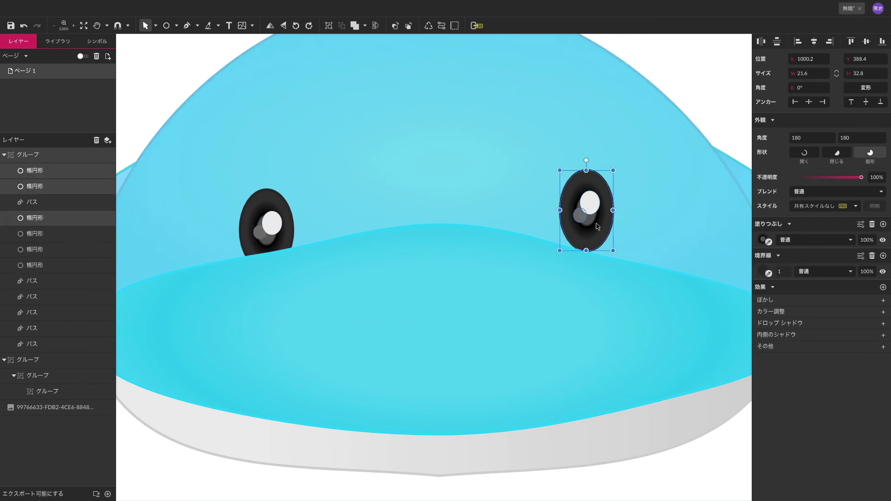
pyautogui.press('Down')
pyautogui.press('Down')
pyautogui.press('Down')
pyautogui.press('Down')
pyautogui.press('Down')
pyautogui.press('Down')
pyautogui.press('Down')
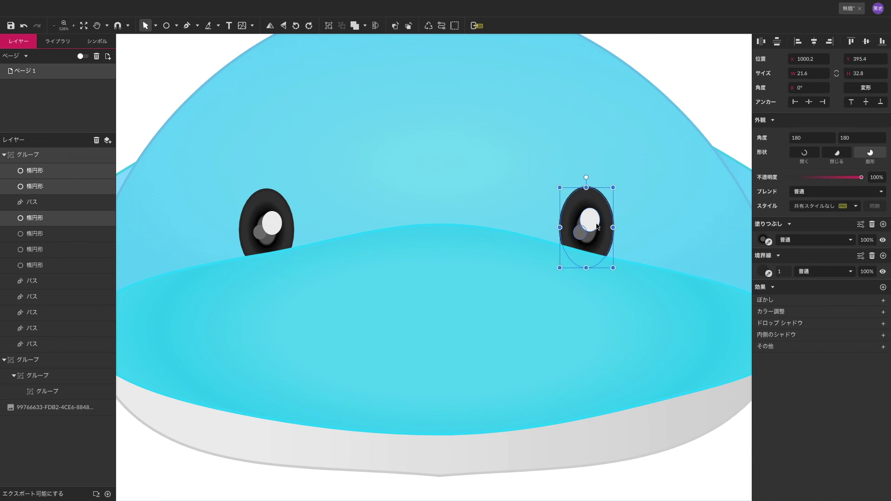
pyautogui.press('Left')
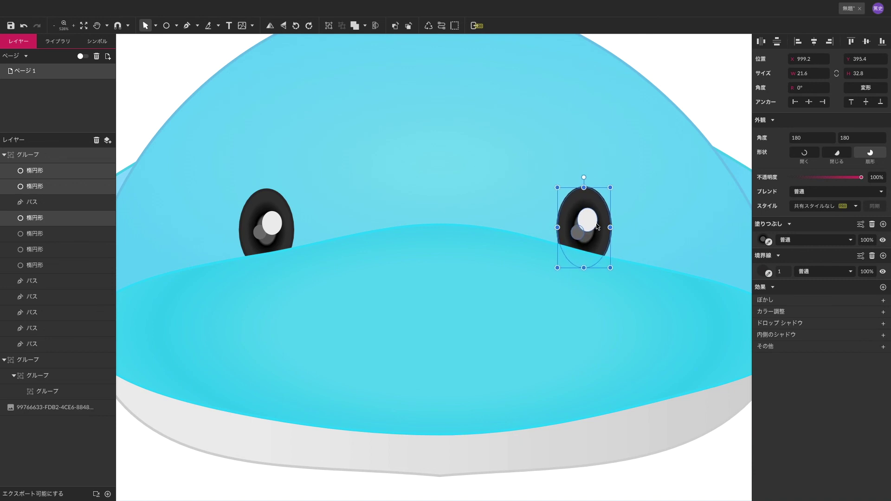
pyautogui.press('Escape')
pyautogui.scroll(-5, 497, 201)
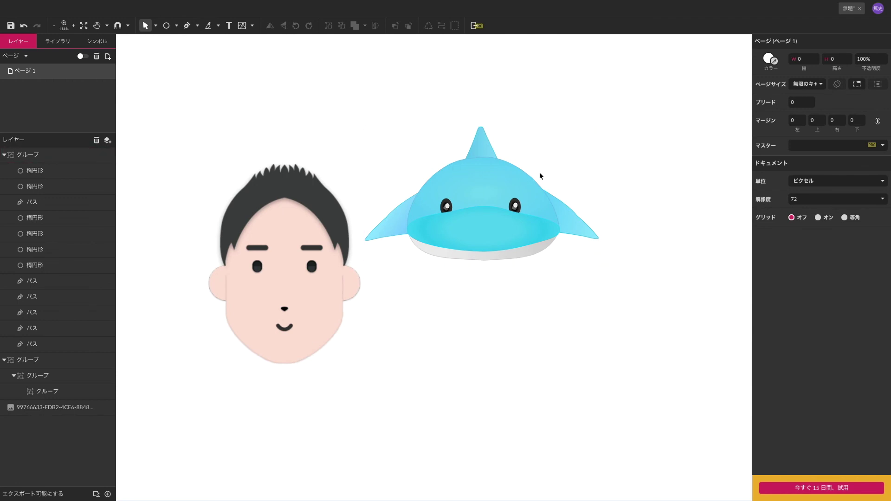
# Place the dolphin hat over the hair on the head and shift its left-hand fin slightly inward to X 354.9
pyautogui.moveTo(514, 166); pyautogui.dragTo(314, 157)
pyautogui.click(465, 188)
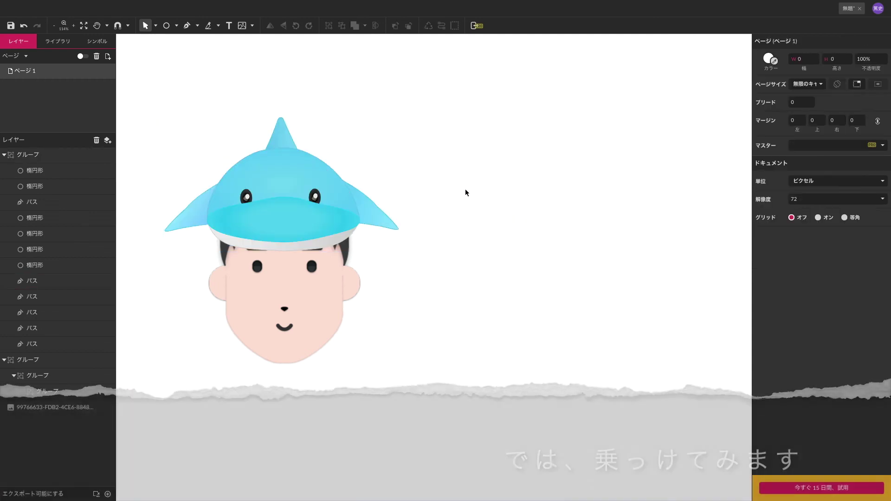
pyautogui.click(325, 191)
pyautogui.click(523, 209)
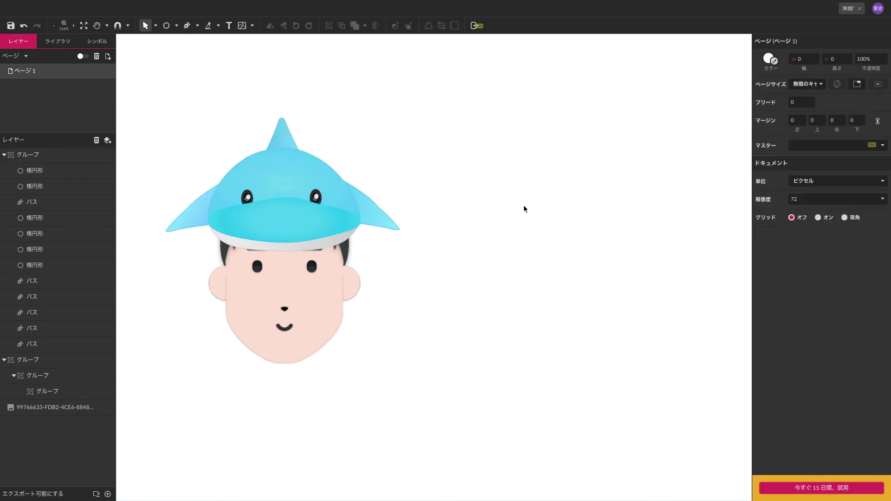
pyautogui.doubleClick(203, 210)
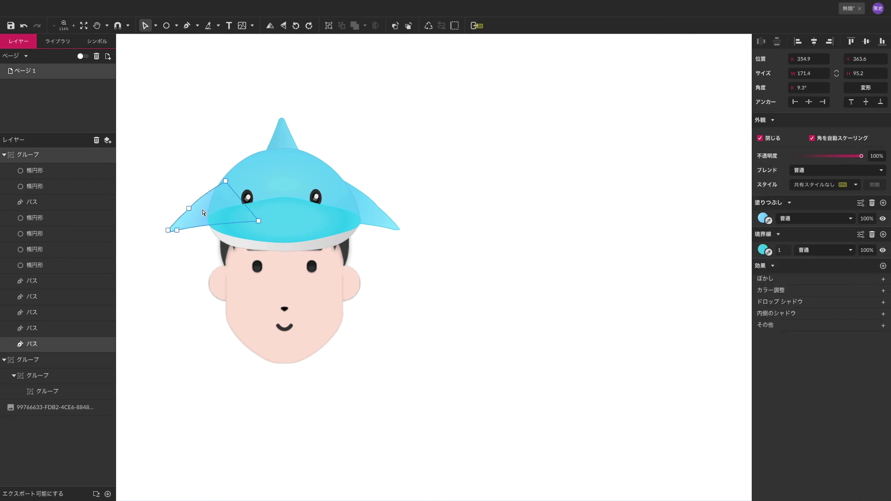
pyautogui.click(537, 129)
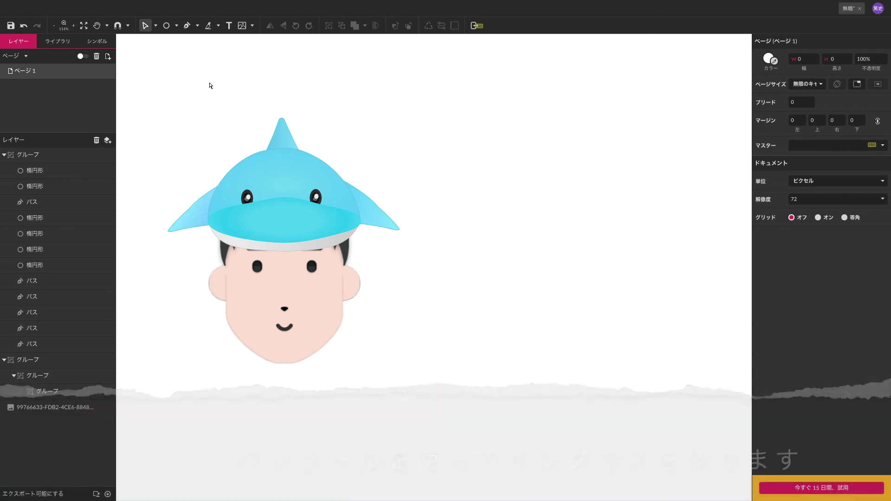
# With the Path tool, draw the sunglasses' straight top edge about 471 px long, the right-hand outer stair steps and that lens's lower edge
pyautogui.click(187, 26)
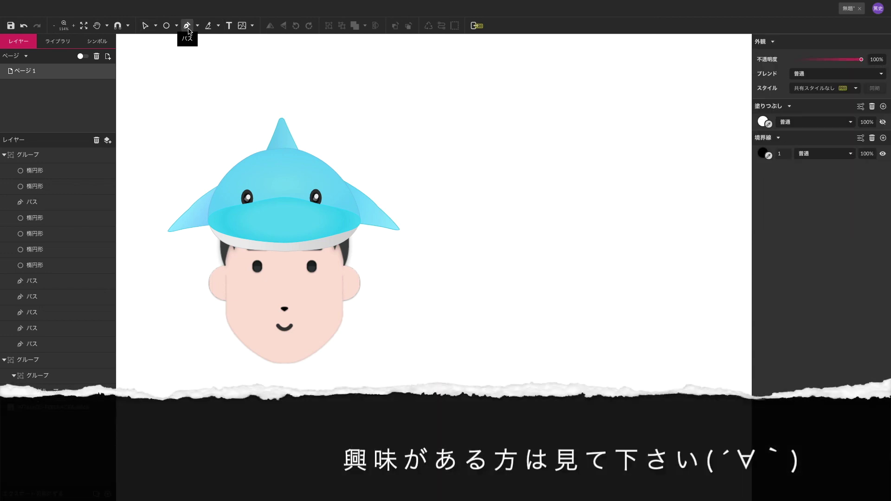
pyautogui.click(461, 213)
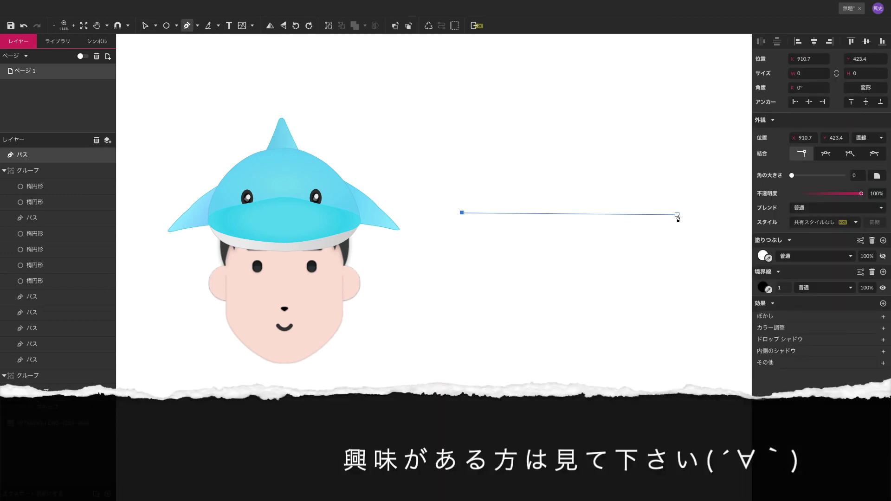
pyautogui.click(712, 209)
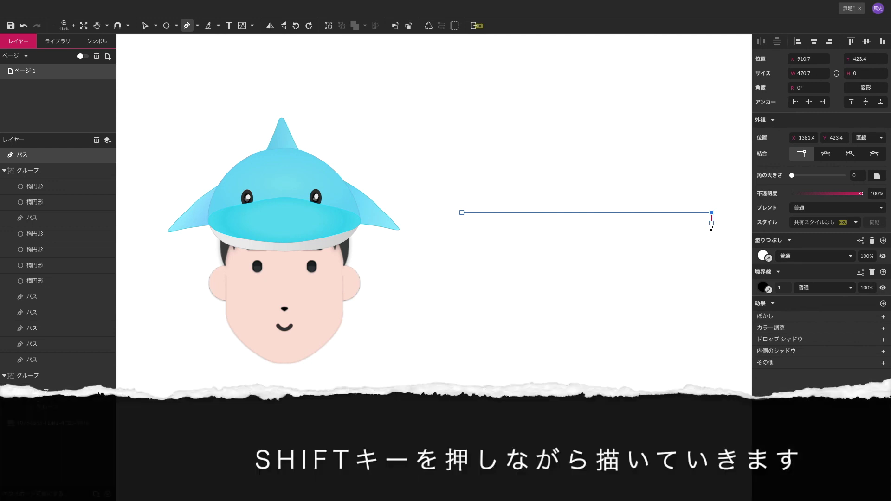
pyautogui.click(712, 224)
pyautogui.click(694, 235)
pyautogui.click(685, 235)
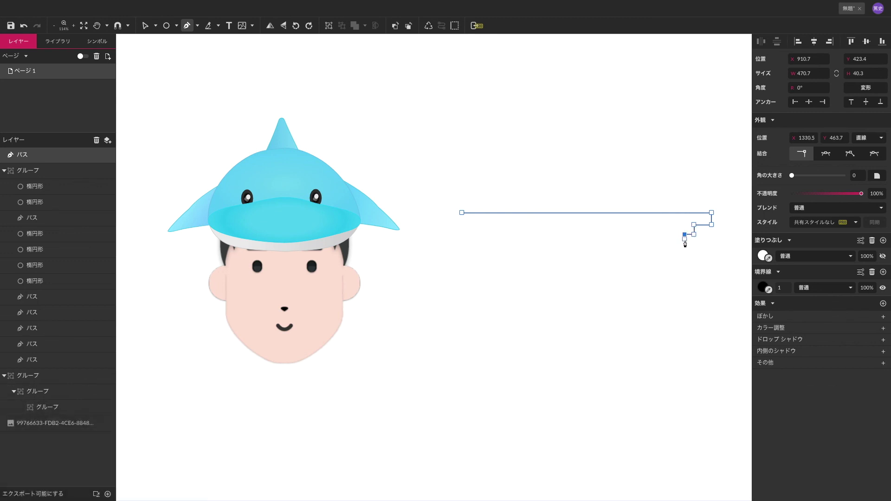
pyautogui.click(684, 244)
pyautogui.click(675, 244)
pyautogui.click(675, 253)
pyautogui.click(666, 253)
pyautogui.click(666, 263)
pyautogui.click(604, 262)
# Turn on snapping and continue the sunglasses outline with the right-hand lens's inner stair steps, level with its outer steps, up to the bridge
pyautogui.click(117, 26)
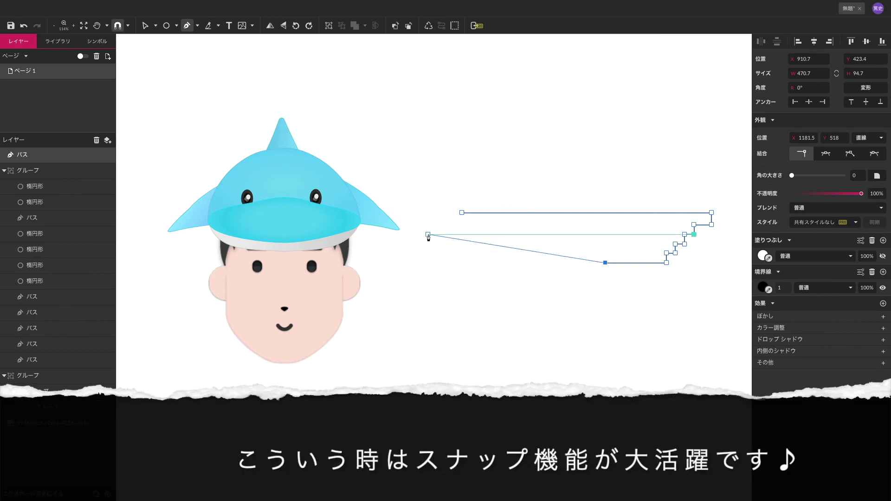
pyautogui.click(605, 253)
pyautogui.click(596, 253)
pyautogui.click(595, 244)
pyautogui.click(585, 244)
pyautogui.click(586, 235)
pyautogui.click(576, 234)
pyautogui.click(577, 225)
# Continue the outline across the short bridge, down the left-hand lens's inner steps and along its lower edge
pyautogui.click(555, 225)
pyautogui.click(555, 234)
pyautogui.click(546, 235)
pyautogui.click(546, 243)
pyautogui.click(528, 253)
pyautogui.click(527, 262)
pyautogui.click(467, 262)
# Finish the left-hand lens's outer stair steps and close the sunglasses outline at about 544 by 95 px
pyautogui.click(457, 252)
pyautogui.click(449, 244)
pyautogui.click(449, 235)
pyautogui.click(435, 235)
pyautogui.click(440, 224)
pyautogui.click(423, 225)
pyautogui.click(422, 212)
pyautogui.click(462, 212)
pyautogui.click(463, 180)
pyautogui.press('Escape')
# Fill the sunglasses outline with dark grey #171717
pyautogui.click(664, 246)
pyautogui.click(762, 218)
pyautogui.click(778, 368)
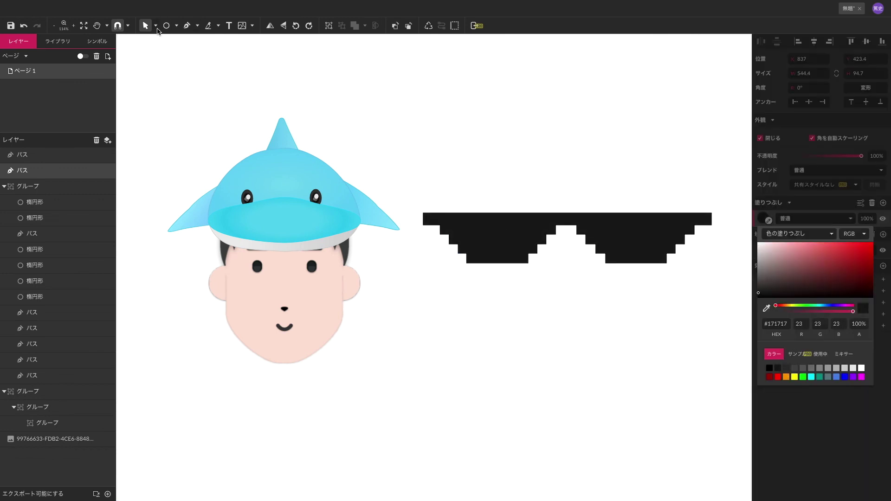
# Draw a square about 20 px wide in the left-hand lens, fill it with #E8E8E8 and duplicate it twice in a descending diagonal
pyautogui.click(176, 25)
pyautogui.click(191, 40)
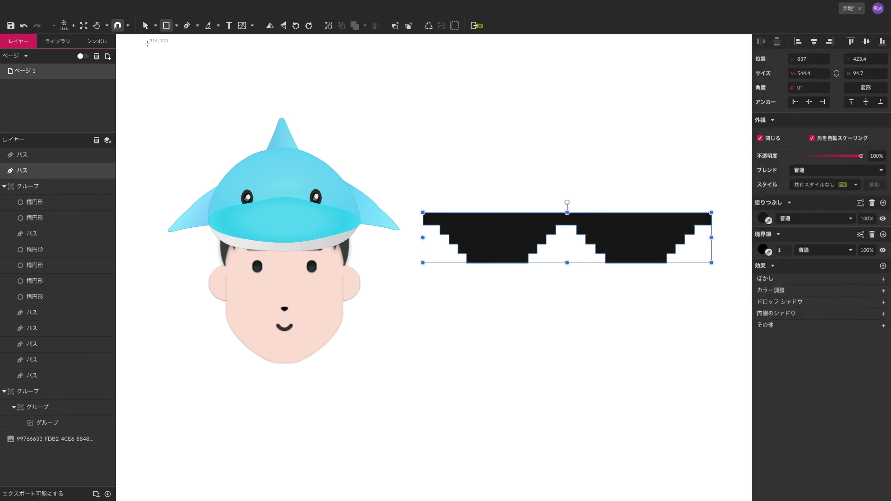
pyautogui.moveTo(451, 225); pyautogui.dragTo(461, 234)
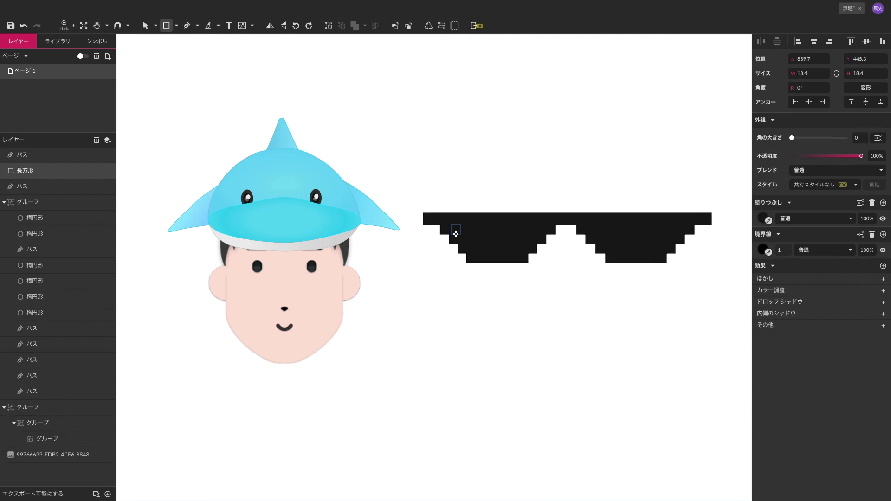
pyautogui.click(763, 218)
pyautogui.click(863, 365)
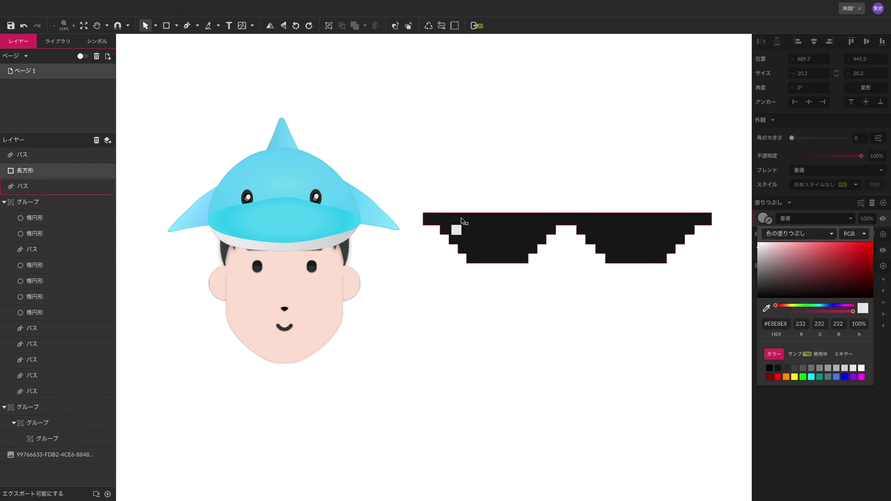
pyautogui.click(457, 233)
pyautogui.moveTo(462, 232); pyautogui.dragTo(480, 251)
# Remove the borders from the three light grey squares
pyautogui.click(455, 229)
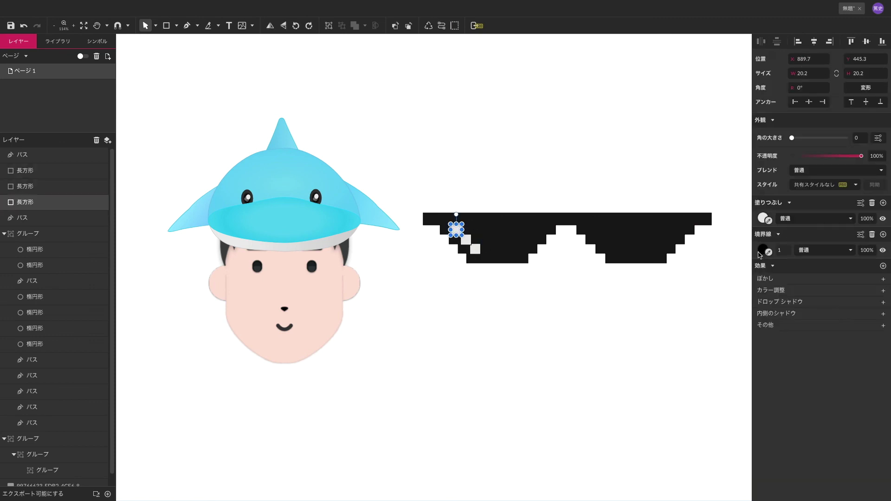
pyautogui.click(762, 249)
pyautogui.click(455, 229)
pyautogui.click(465, 240)
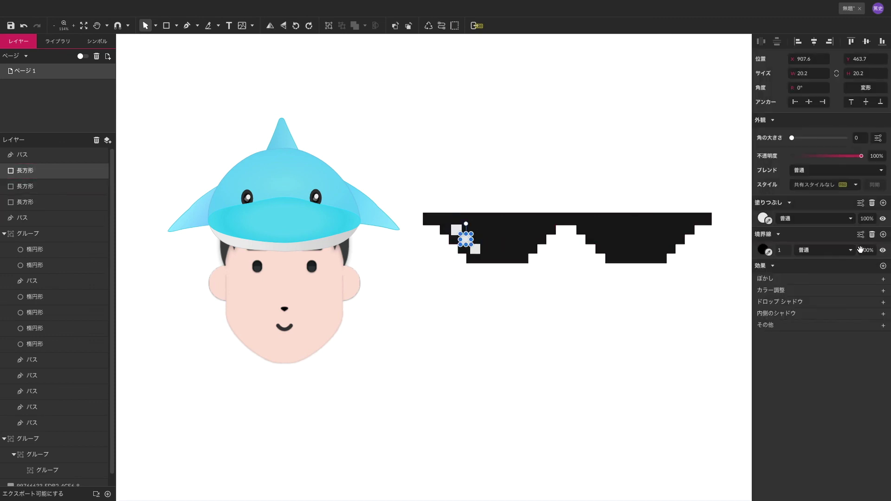
pyautogui.click(475, 248)
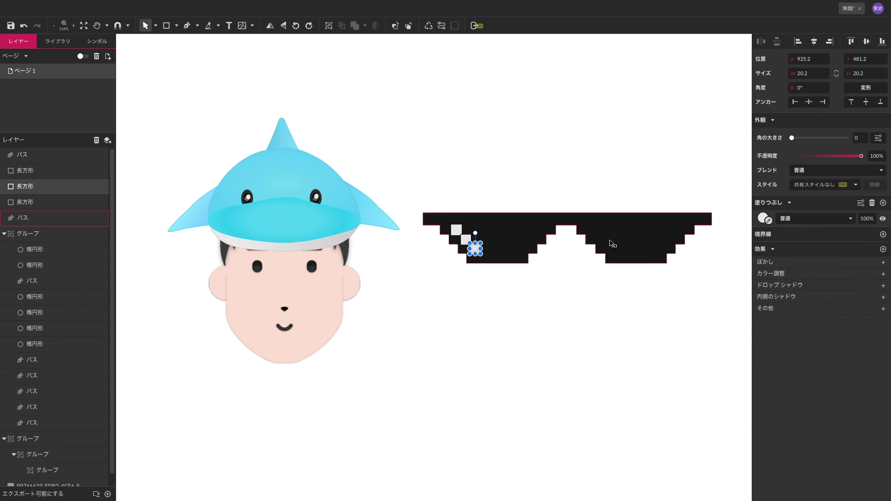
pyautogui.click(465, 240)
pyautogui.click(872, 234)
# Duplicate the diagonal of three squares beside itself to form a checkered reflection in the left-hand lens
pyautogui.click(456, 229)
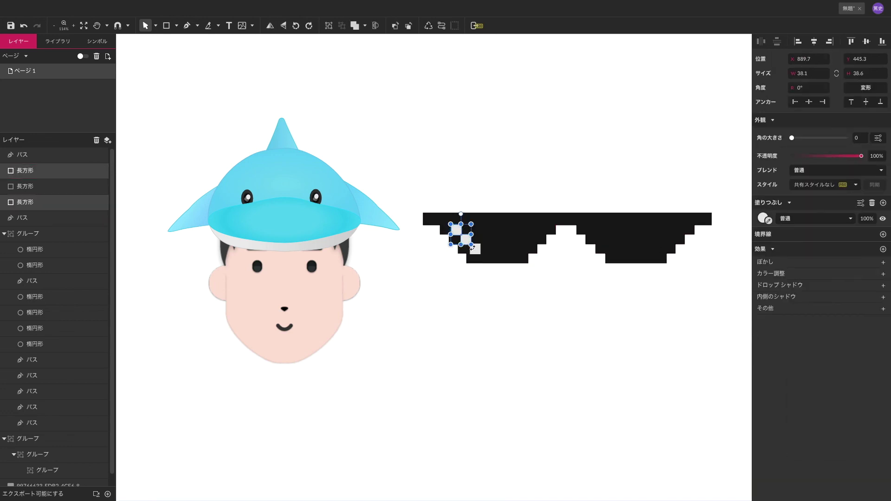
pyautogui.keyDown('shift'); pyautogui.click(466, 239); pyautogui.keyUp('shift')
pyautogui.keyDown('shift'); pyautogui.click(475, 248); pyautogui.keyUp('shift')
pyautogui.moveTo(481, 243)
pyautogui.mouseDown()
pyautogui.moveTo(449, 270)
pyautogui.moveTo(502, 241)
pyautogui.mouseUp()
pyautogui.click(497, 331)
# Copy the six reflection squares together into the matching place in the right-hand lens
pyautogui.click(456, 229)
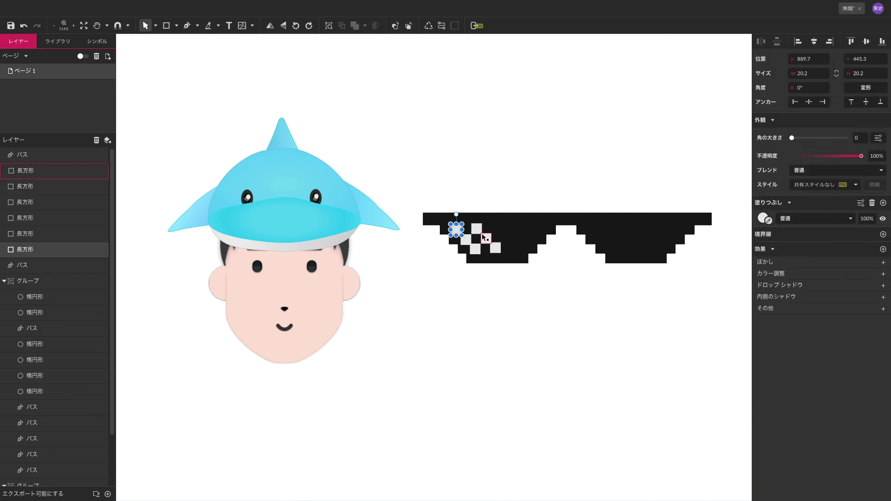
pyautogui.keyDown('shift'); pyautogui.click(476, 229); pyautogui.keyUp('shift')
pyautogui.keyDown('shift'); pyautogui.click(495, 249); pyautogui.keyUp('shift')
pyautogui.keyDown('shift'); pyautogui.click(485, 239); pyautogui.keyUp('shift')
pyautogui.keyDown('shift'); pyautogui.click(475, 249); pyautogui.keyUp('shift')
pyautogui.keyDown('shift'); pyautogui.click(465, 239); pyautogui.keyUp('shift')
pyautogui.moveTo(469, 243); pyautogui.dragTo(565, 272)
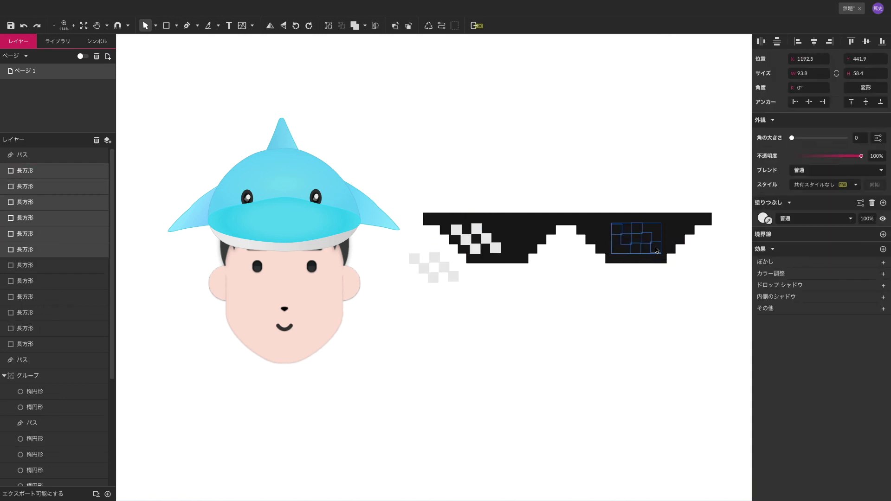
pyautogui.moveTo(634, 251); pyautogui.dragTo(634, 250)
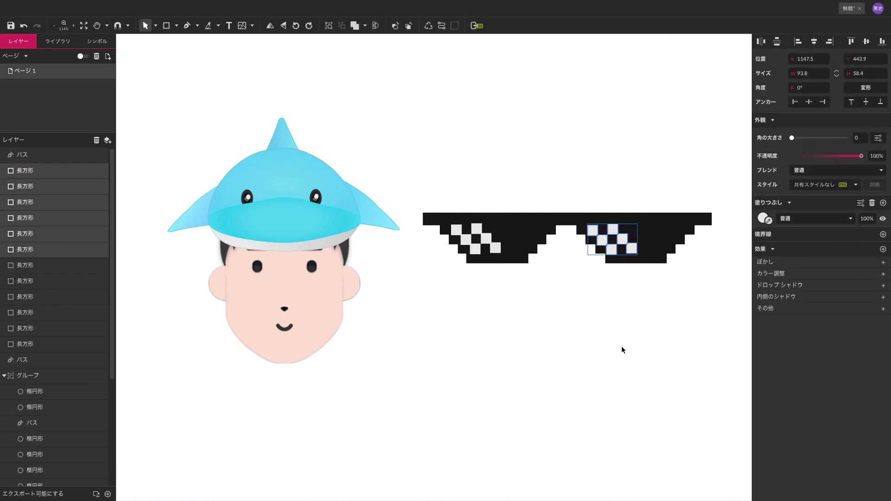
pyautogui.click(580, 374)
pyautogui.click(663, 234)
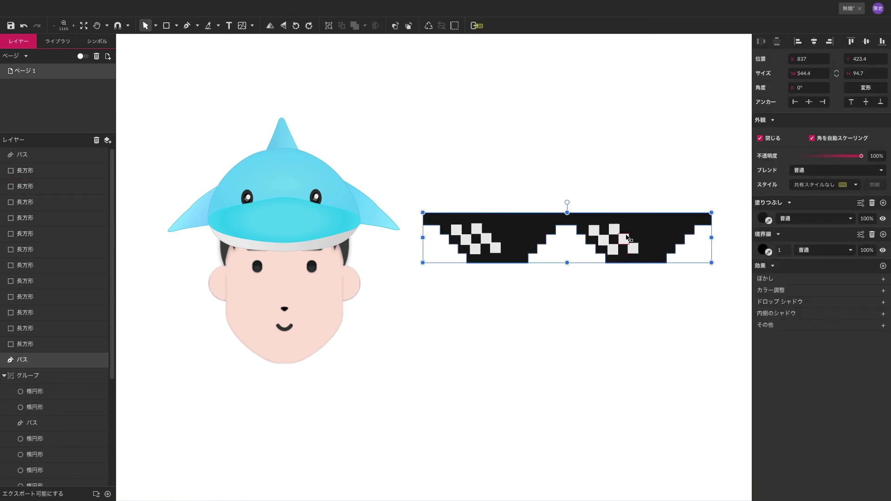
pyautogui.keyDown('shift'); pyautogui.click(623, 239); pyautogui.keyUp('shift')
pyautogui.keyDown('shift'); pyautogui.click(614, 229); pyautogui.keyUp('shift')
pyautogui.keyDown('shift'); pyautogui.click(633, 249); pyautogui.keyUp('shift')
pyautogui.keyDown('shift'); pyautogui.click(613, 250); pyautogui.keyUp('shift')
pyautogui.keyDown('shift'); pyautogui.click(603, 238); pyautogui.keyUp('shift')
pyautogui.keyDown('shift'); pyautogui.click(594, 229); pyautogui.keyUp('shift')
pyautogui.keyDown('shift'); pyautogui.click(476, 229); pyautogui.keyUp('shift')
pyautogui.keyDown('shift'); pyautogui.click(466, 239); pyautogui.keyUp('shift')
pyautogui.keyDown('shift'); pyautogui.click(475, 249); pyautogui.keyUp('shift')
pyautogui.keyDown('shift'); pyautogui.click(456, 229); pyautogui.keyUp('shift')
pyautogui.click(503, 191)
# Group the sunglasses shape with its twelve squares, place the group over the face's eyes and scale it to 246.2 by 42.8 px
pyautogui.moveTo(719, 189); pyautogui.dragTo(457, 296)
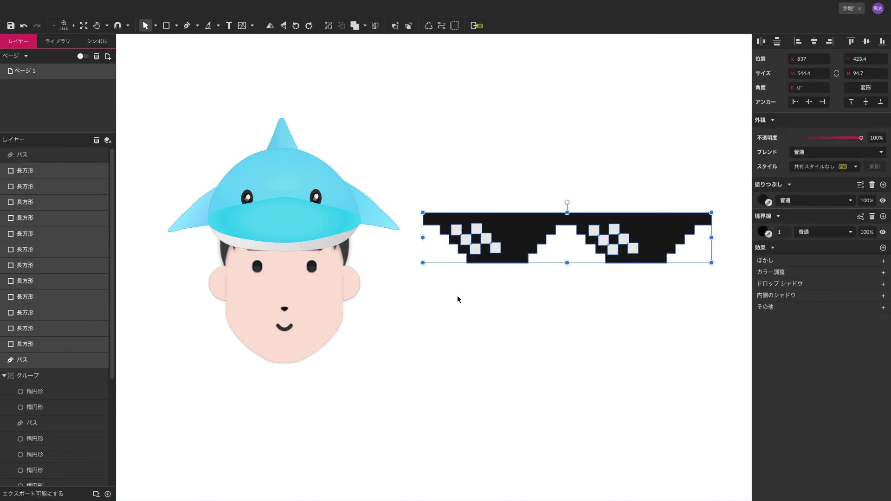
pyautogui.click(329, 26)
pyautogui.moveTo(664, 241); pyautogui.dragTo(398, 278)
pyautogui.moveTo(445, 301); pyautogui.dragTo(332, 278)
pyautogui.moveTo(260, 263); pyautogui.dragTo(339, 275)
pyautogui.hotkey('shift', 'Right')
pyautogui.hotkey('shift', 'Right')
pyautogui.hotkey('shift', 'Right')
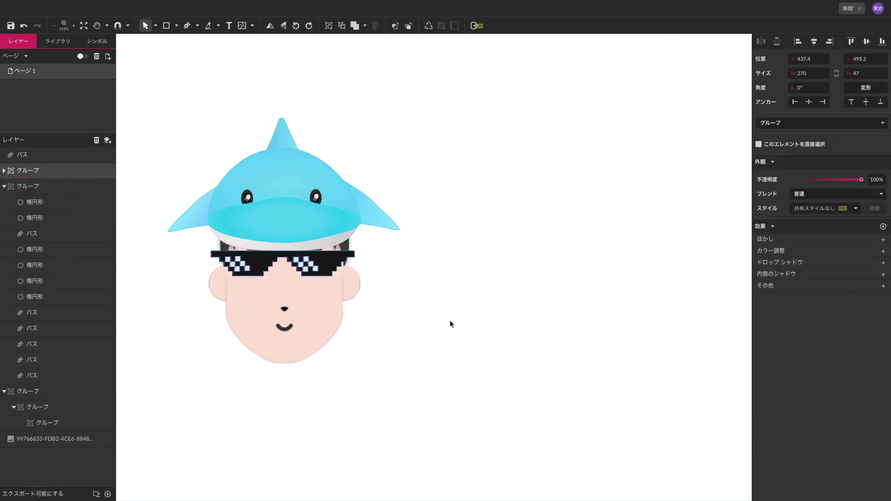
pyautogui.moveTo(355, 276); pyautogui.dragTo(349, 274)
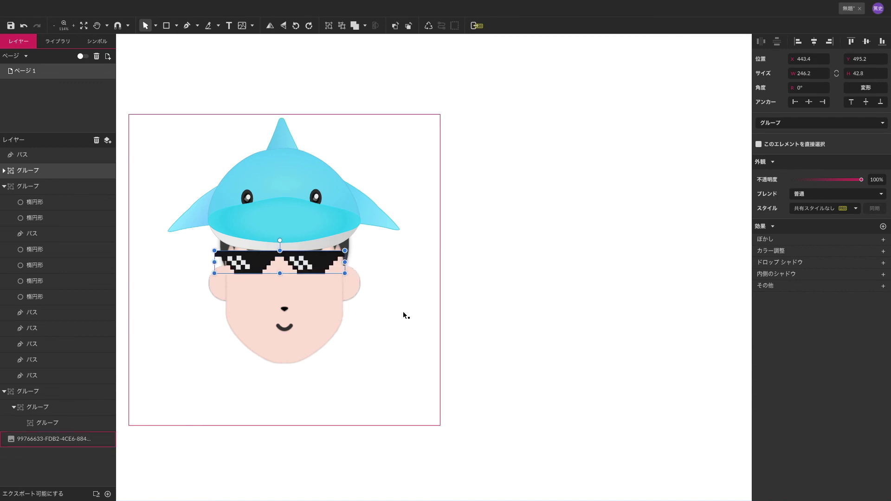
pyautogui.click(523, 301)
# Lower the dolphin hat group to Y 250 so it meets the sunglasses
pyautogui.press('Tab')
pyautogui.press('Down')
pyautogui.press('Down')
pyautogui.press('Down')
pyautogui.press('Down')
pyautogui.press('Down')
pyautogui.press('Down')
pyautogui.press('Down')
pyautogui.press('Down')
pyautogui.press('Down')
pyautogui.press('Down')
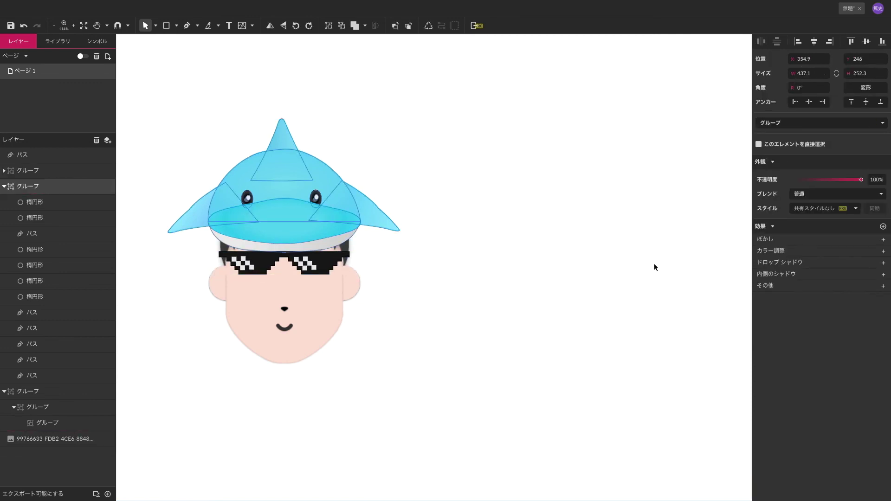
pyautogui.press('Up')
pyautogui.press('Up')
pyautogui.press('Up')
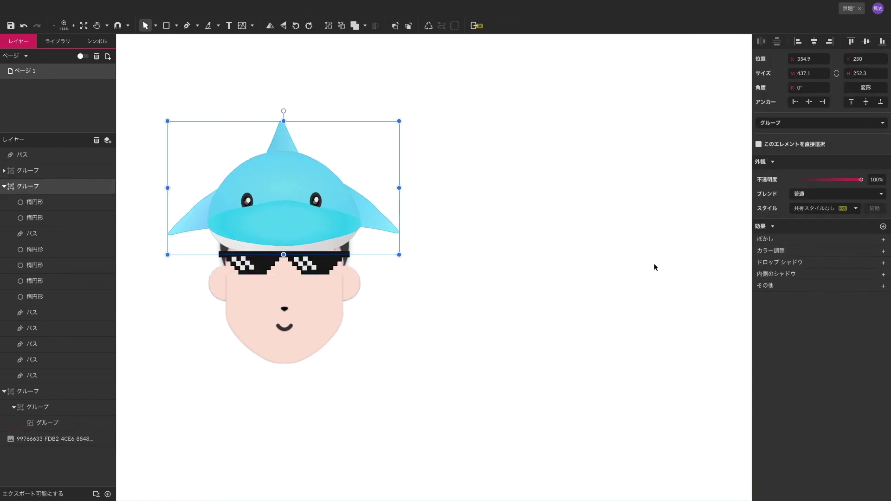
# Bring the dolphin hat in front of the sunglasses and lower the sunglasses to Y 499.2
pyautogui.press('Tab')
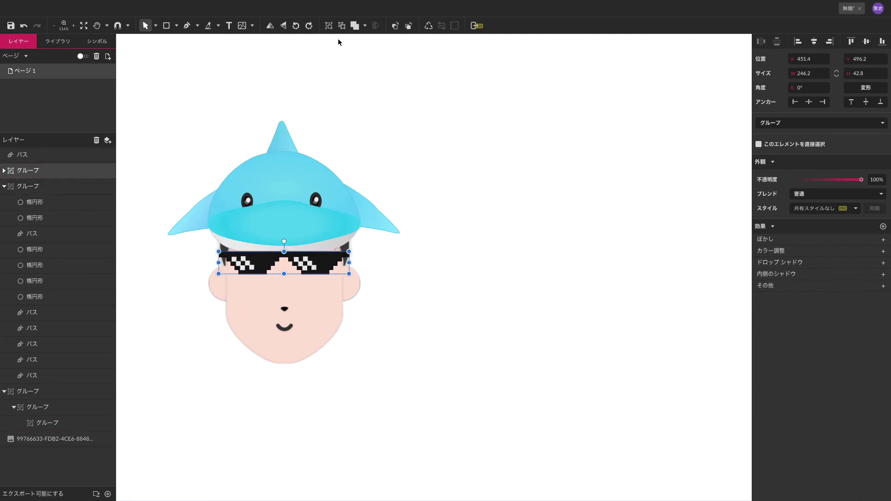
pyautogui.hotkey('ctrl', 'a')
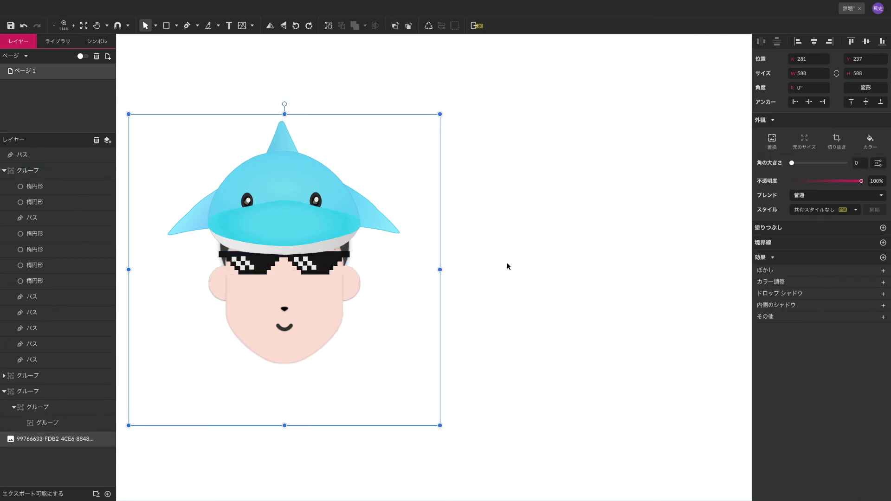
pyautogui.click(329, 211)
pyautogui.hotkey('ctrl', 'a')
pyautogui.click(319, 277)
pyautogui.click(323, 275)
pyautogui.press('Down')
pyautogui.press('Down')
pyautogui.press('Down')
pyautogui.click(505, 275)
# Try an 80% fill opacity on the sunglasses' dark shape and settle on 85%
pyautogui.click(329, 264)
pyautogui.doubleClick(328, 261)
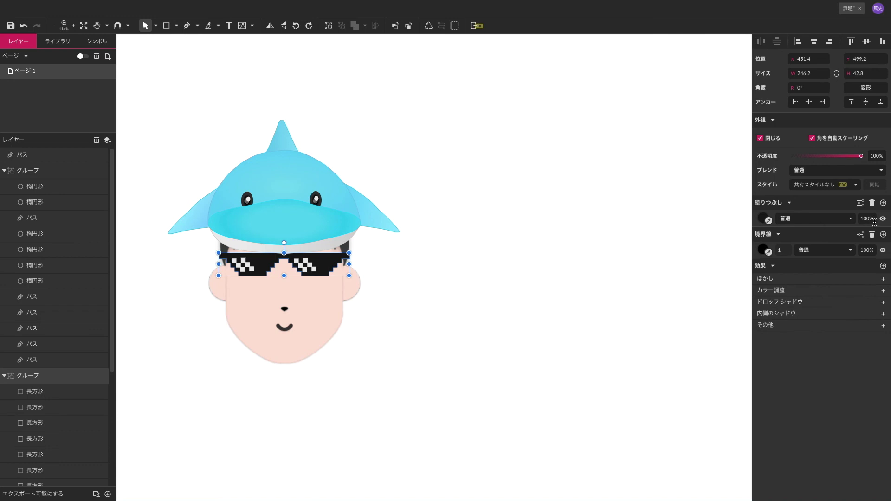
pyautogui.click(763, 219)
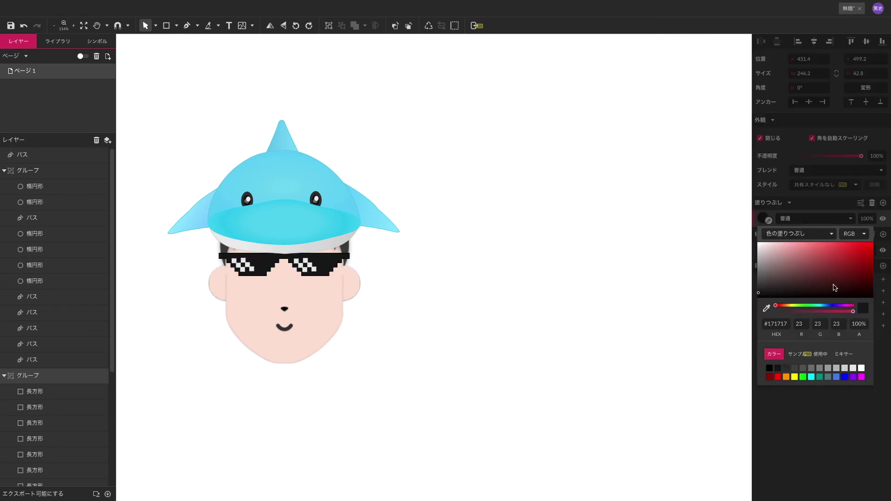
pyautogui.press('Escape')
pyautogui.click(863, 219)
pyautogui.write('80')
pyautogui.press('Return')
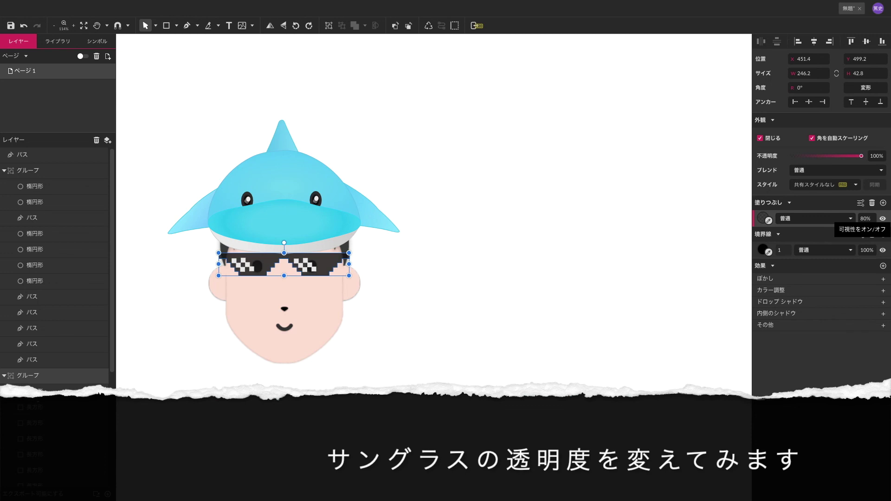
pyautogui.click(860, 216)
pyautogui.write('85')
pyautogui.press('Return')
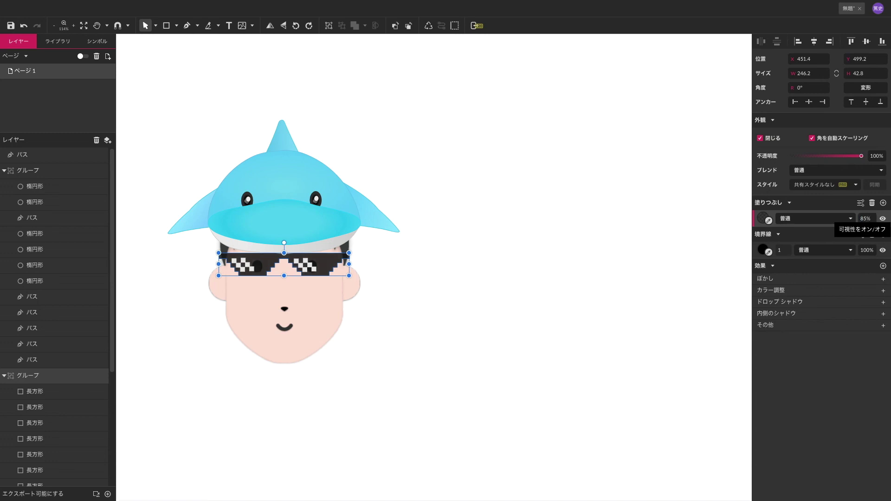
pyautogui.click(658, 275)
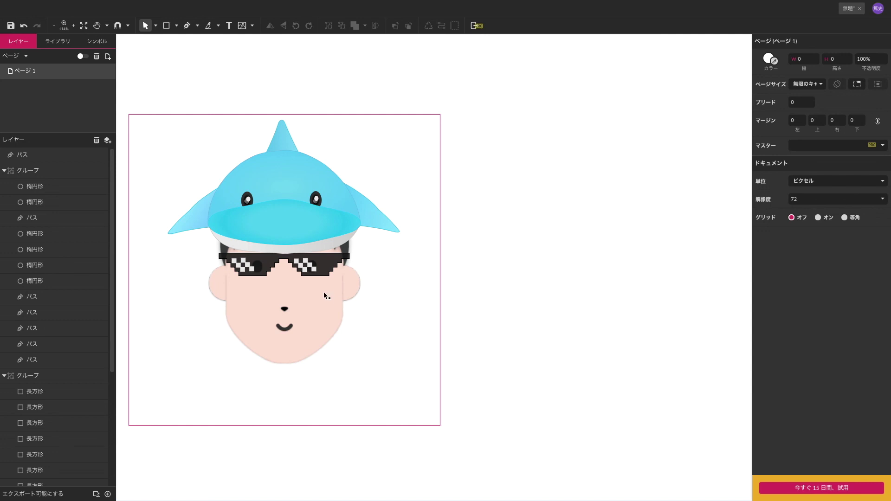
# Lower the whole sunglasses group to Y 510.2
pyautogui.click(330, 265)
pyautogui.press('Down')
pyautogui.press('Down')
pyautogui.press('Down')
pyautogui.press('Down')
pyautogui.press('Down')
pyautogui.press('Down')
pyautogui.press('Down')
pyautogui.press('Down')
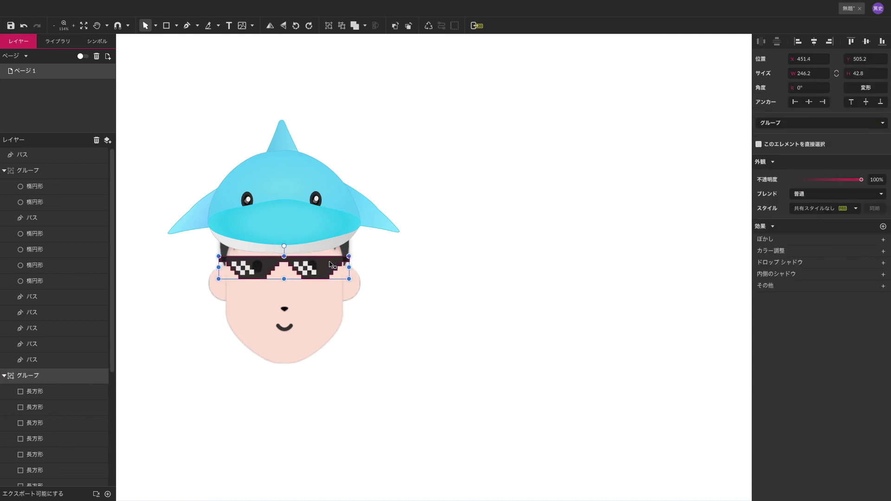
pyautogui.press('Down')
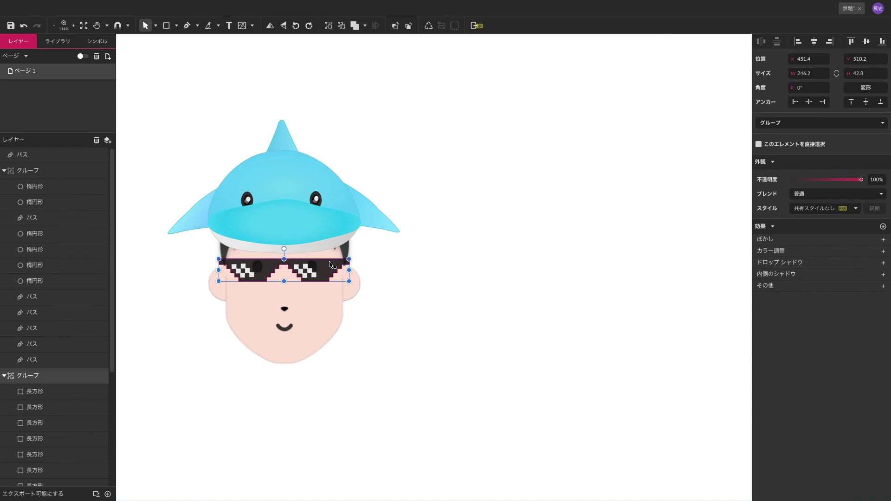
# Lower the dolphin hat group to Y 261 so its brim reaches the sunglasses
pyautogui.click(339, 213)
pyautogui.press('Down')
pyautogui.press('Down')
pyautogui.press('Down')
pyautogui.press('Down')
pyautogui.press('Down')
pyautogui.press('Down')
pyautogui.press('Down')
pyautogui.press('Down')
pyautogui.press('Down')
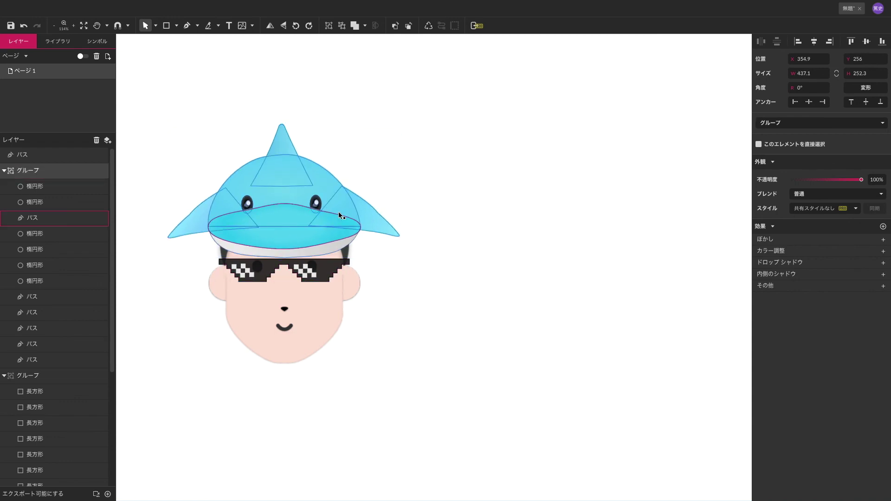
pyautogui.click(609, 326)
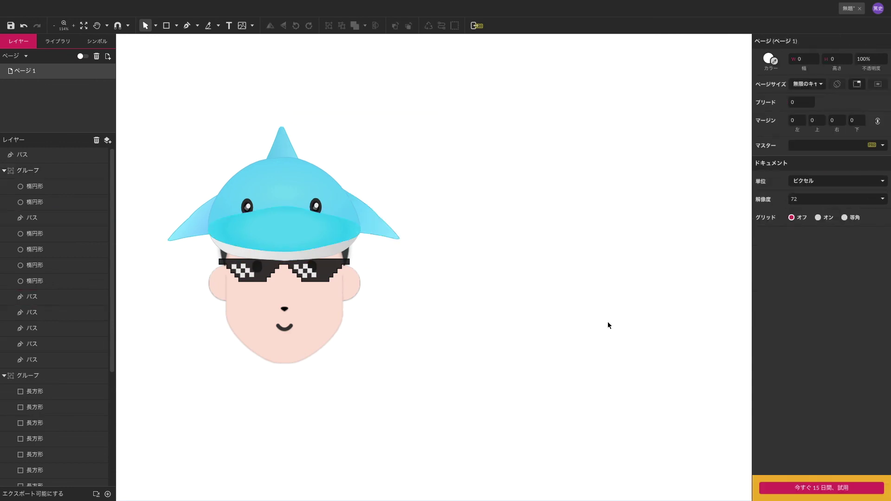
# Set the fill opacity of the sunglasses' dark shape to 90%
pyautogui.click(330, 271)
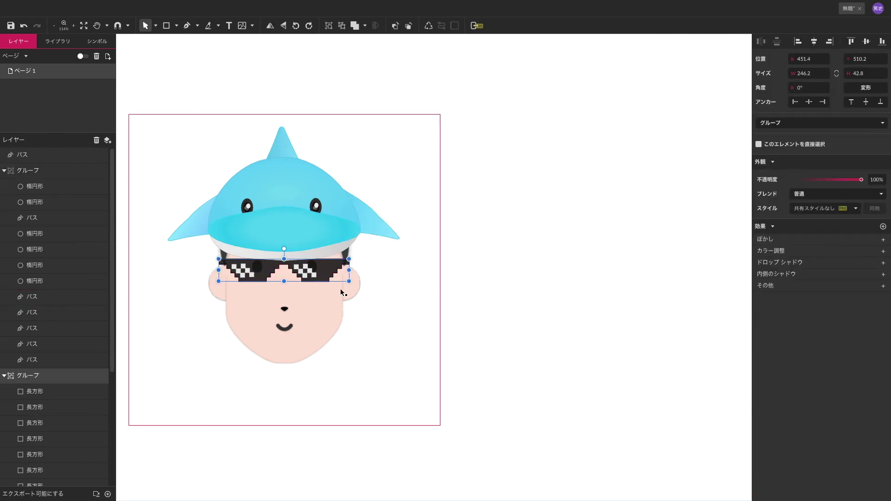
pyautogui.doubleClick(324, 272)
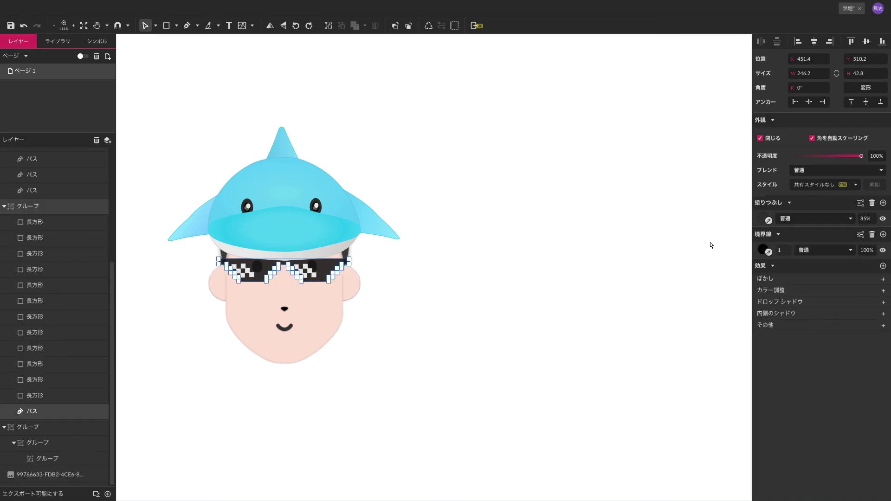
pyautogui.click(866, 219)
pyautogui.write('90')
pyautogui.press('Return')
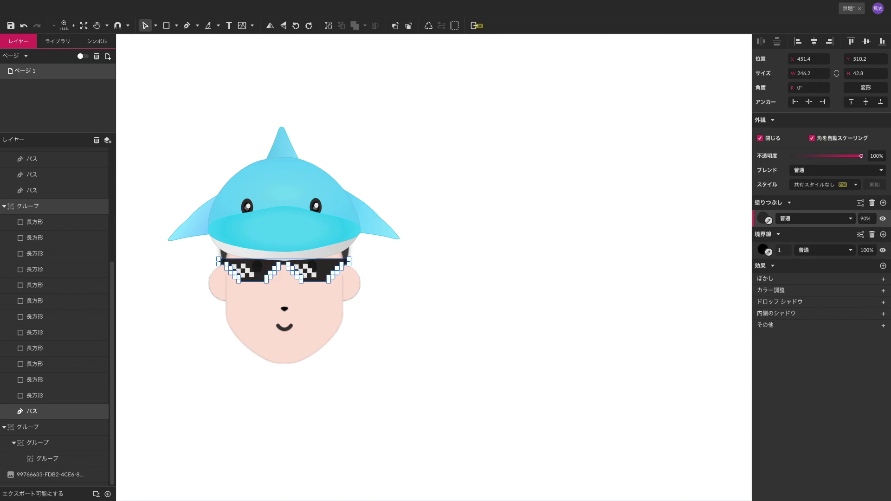
pyautogui.click(639, 262)
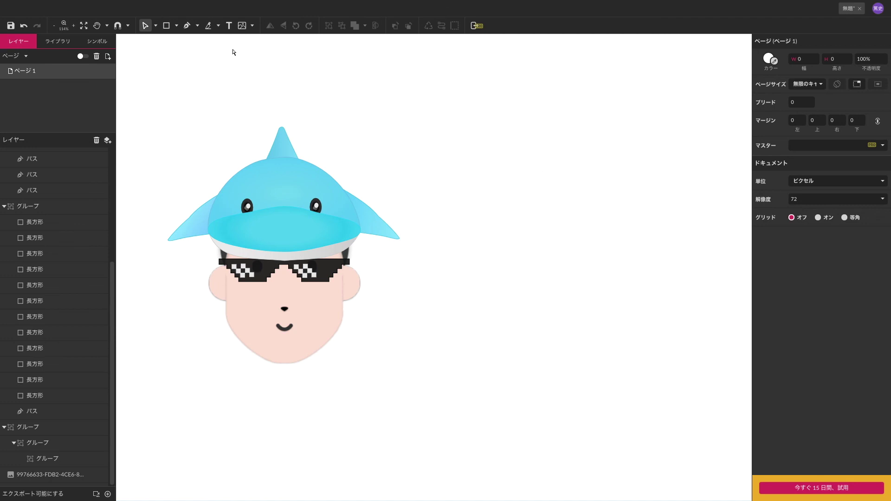
# Draw a large ellipse about 318 × 349 px beside the head and a smaller overlapping one about 239 × 324 px
pyautogui.click(177, 25)
pyautogui.click(196, 63)
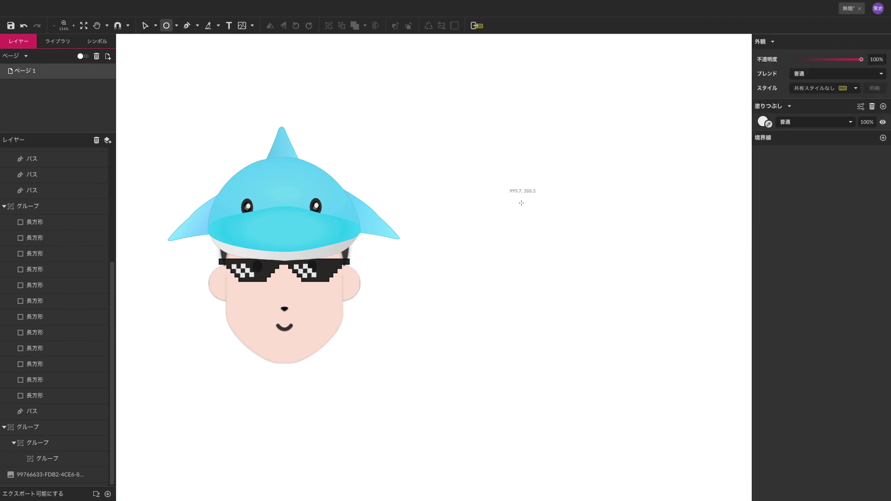
pyautogui.moveTo(566, 206); pyautogui.dragTo(397, 388)
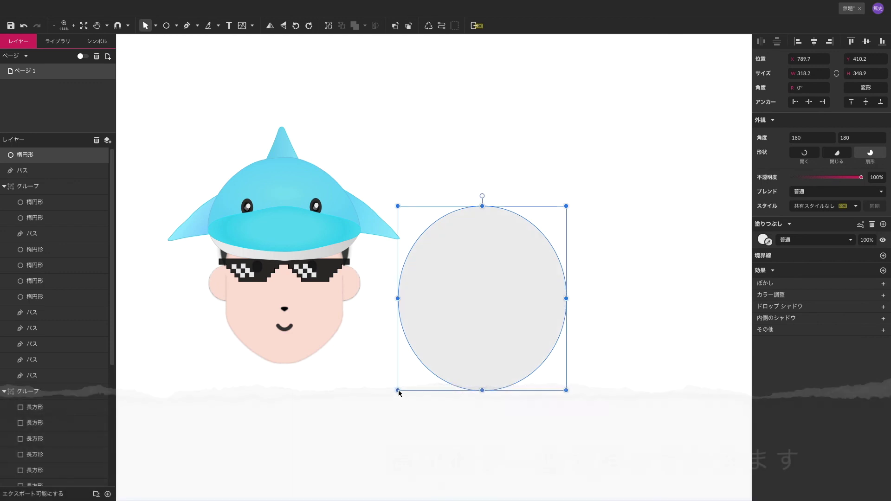
pyautogui.click(492, 192)
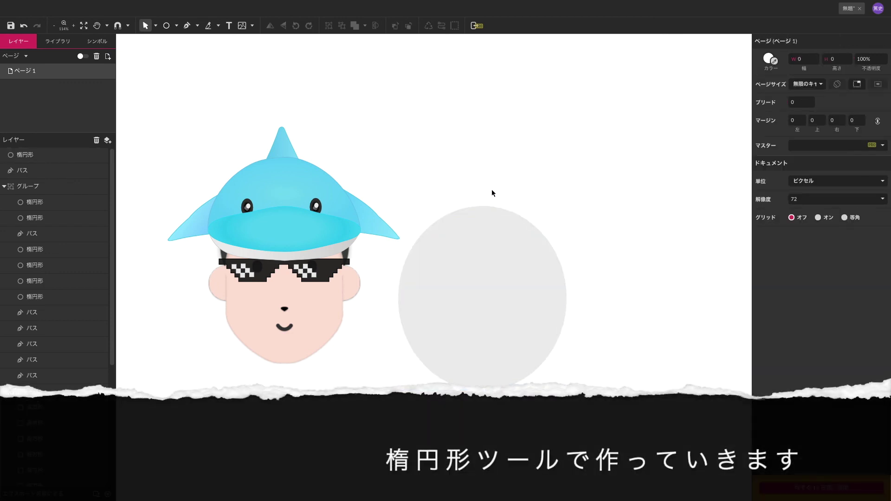
pyautogui.click(166, 25)
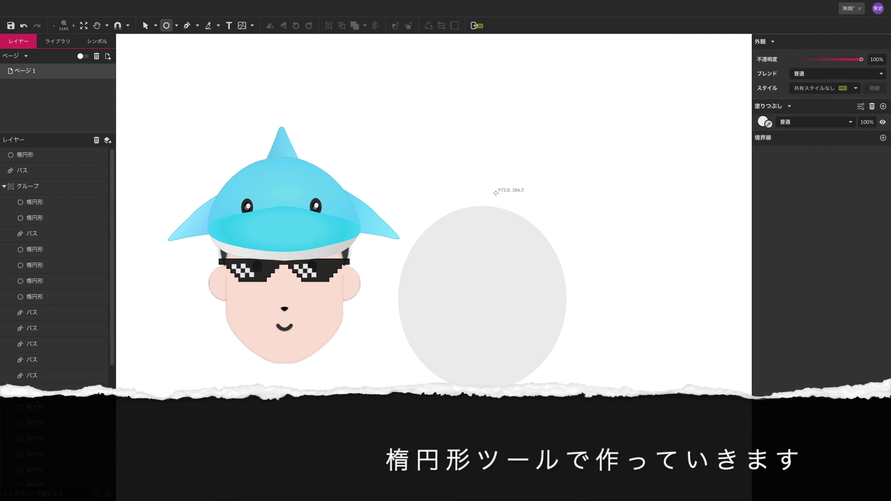
pyautogui.moveTo(504, 194); pyautogui.dragTo(377, 366)
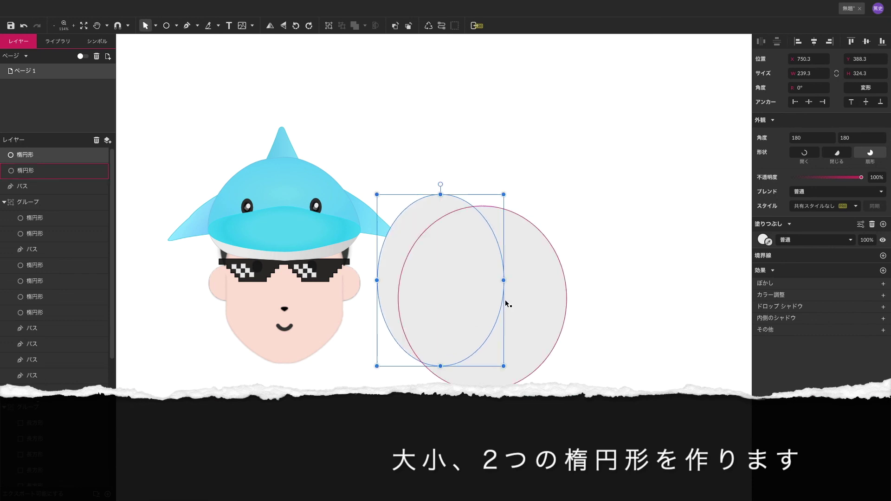
pyautogui.click(480, 200)
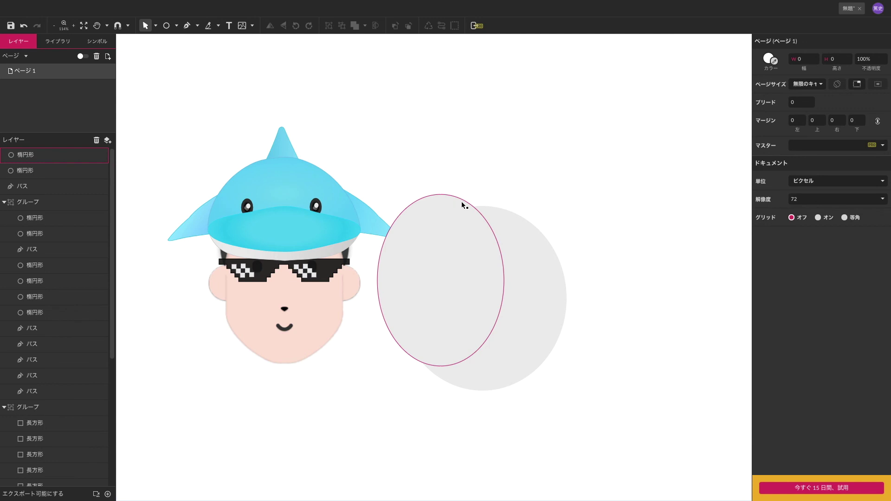
# Centre the smaller ellipse horizontally over the larger one at X 827.4 and join both paths into a ring-shaped compound path
pyautogui.moveTo(453, 204); pyautogui.dragTo(494, 212)
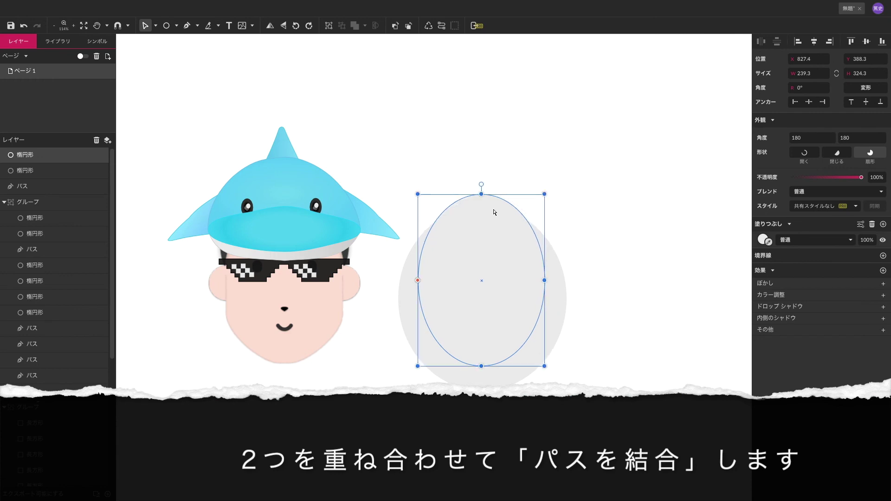
pyautogui.keyDown('shift'); pyautogui.click(560, 311); pyautogui.keyUp('shift')
pyautogui.moveTo(154, 28)
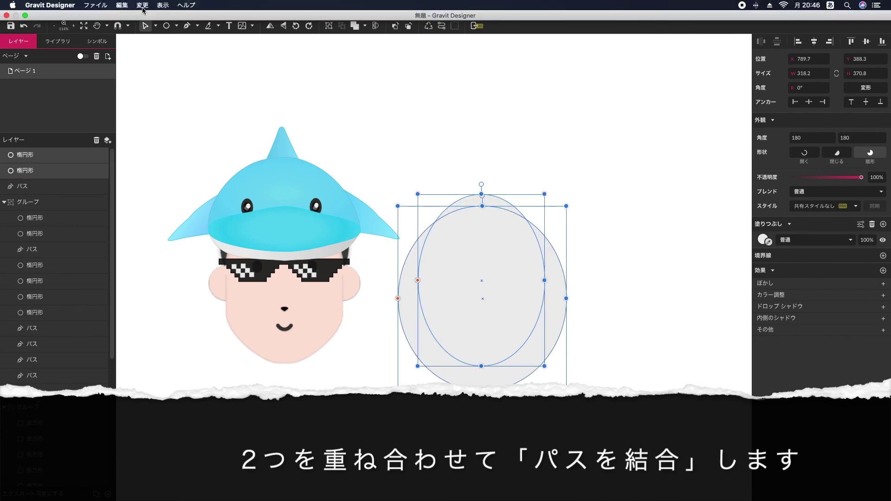
pyautogui.click(125, 5)
pyautogui.moveTo(140, 7)
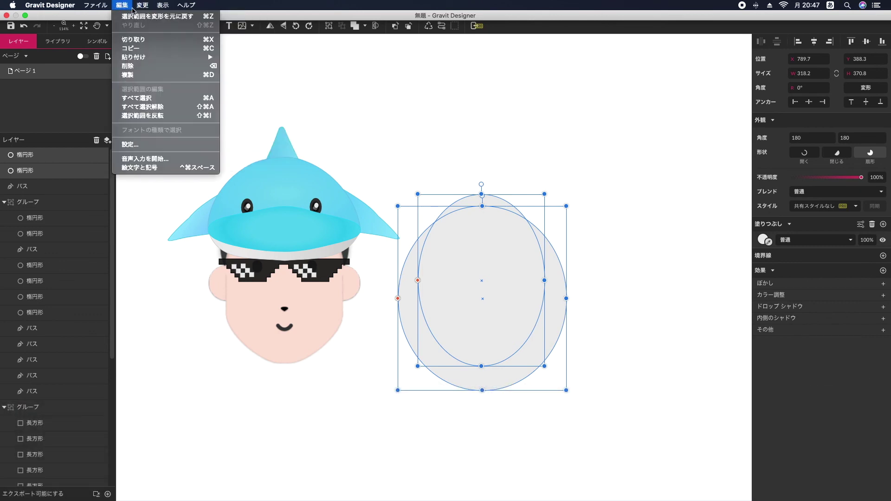
pyautogui.moveTo(183, 144)
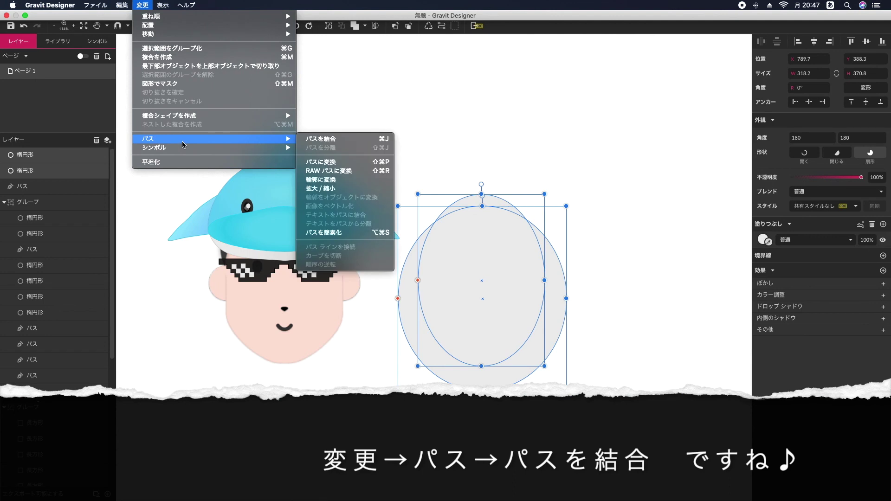
pyautogui.click(334, 140)
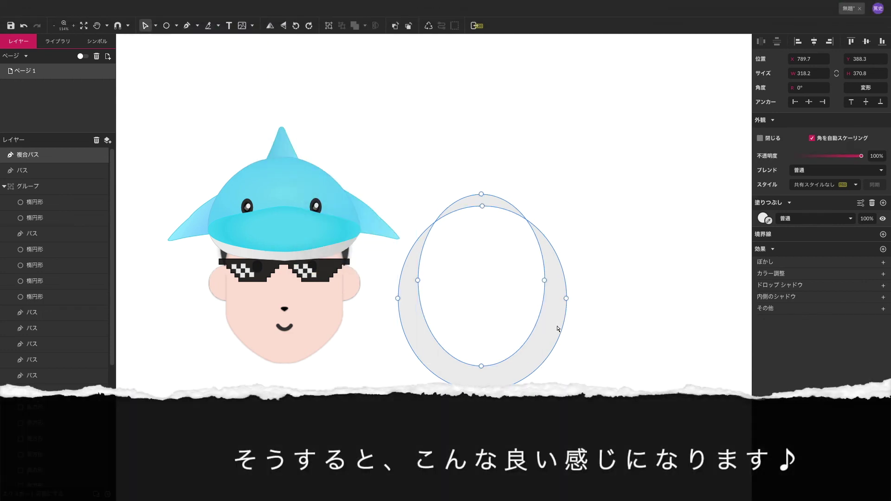
pyautogui.click(593, 229)
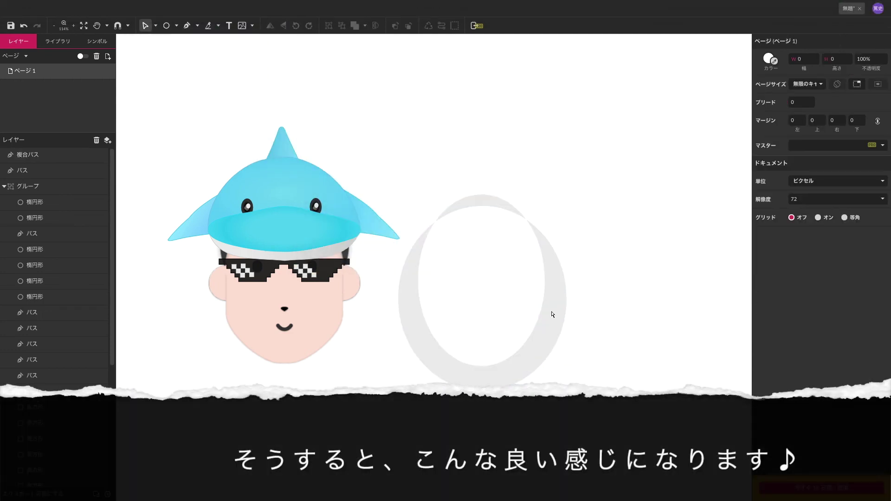
# Place the ring around the face and pull its inner outline's side and bottom nodes in to fit the cheeks and chin
pyautogui.moveTo(548, 324); pyautogui.dragTo(354, 334)
pyautogui.doubleClick(352, 320)
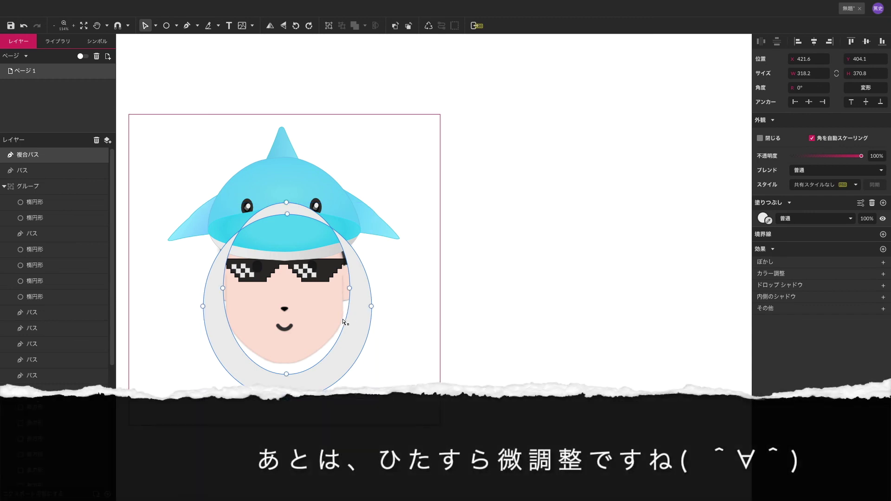
pyautogui.click(345, 287)
pyautogui.click(222, 288)
pyautogui.moveTo(223, 288); pyautogui.dragTo(226, 287)
pyautogui.moveTo(287, 374); pyautogui.dragTo(286, 358)
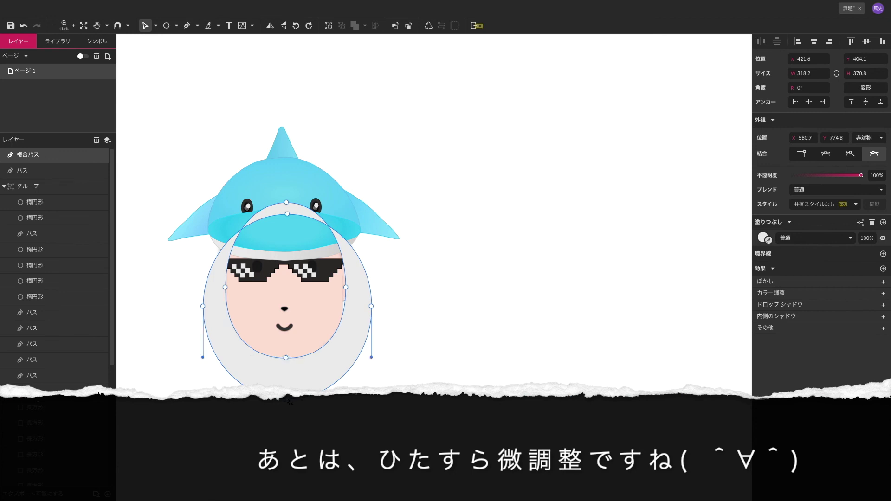
# Pull the ring's outer bottom and right side inward and add an outline node on each upper side
pyautogui.moveTo(288, 395); pyautogui.dragTo(287, 368)
pyautogui.moveTo(371, 357); pyautogui.dragTo(358, 346)
pyautogui.moveTo(372, 307); pyautogui.dragTo(361, 305)
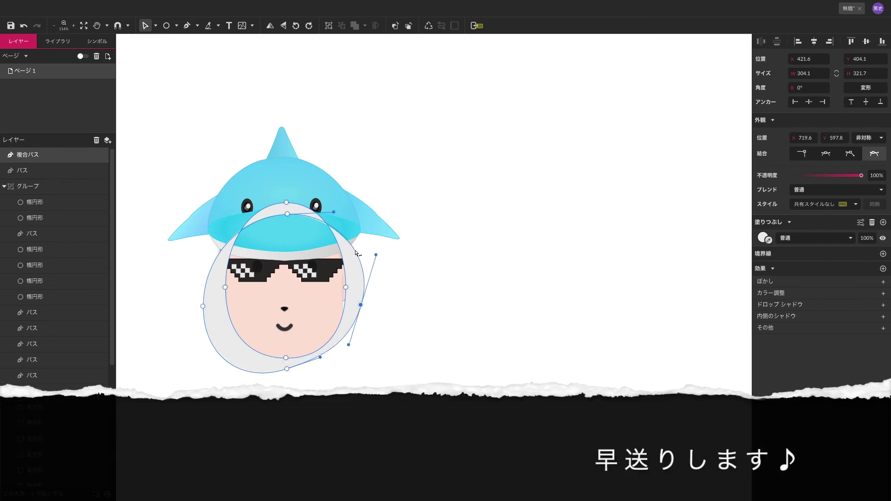
pyautogui.click(356, 252)
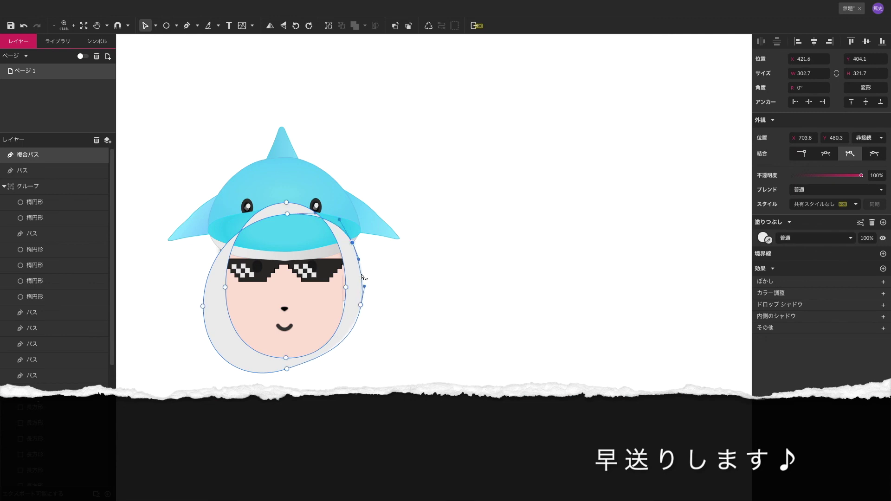
pyautogui.click(220, 240)
# Nudge the ring's inner right edge inward and round off both lower curves of its outer outline
pyautogui.moveTo(346, 288); pyautogui.dragTo(344, 293)
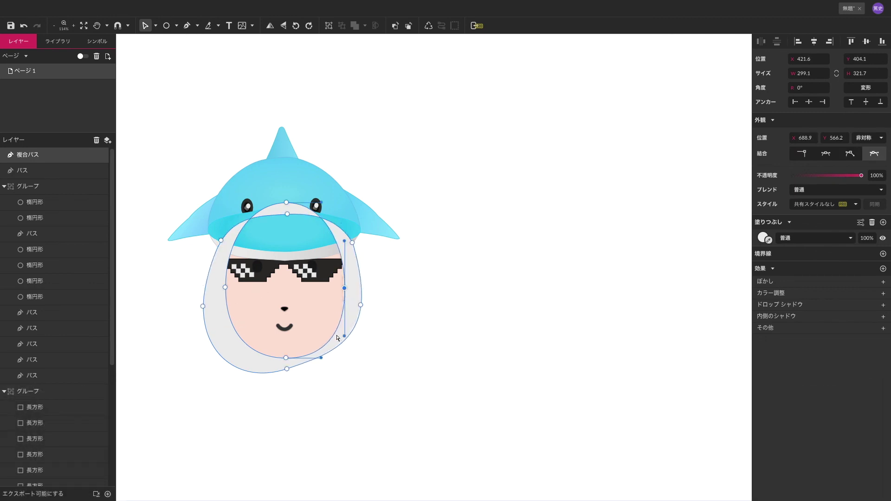
pyautogui.moveTo(341, 353); pyautogui.dragTo(338, 349)
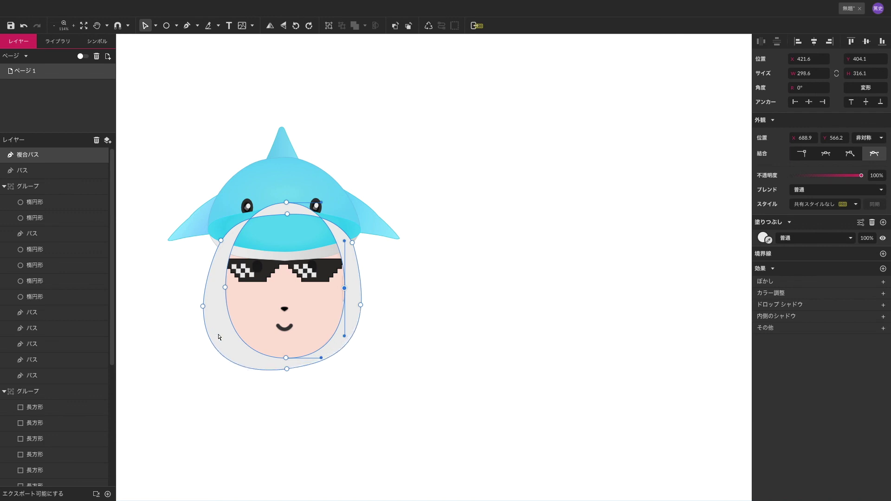
pyautogui.click(287, 369)
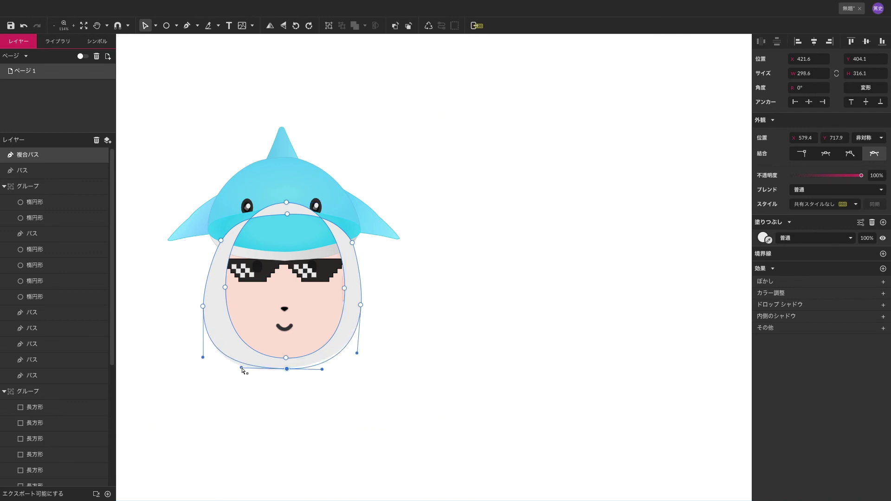
pyautogui.moveTo(223, 353); pyautogui.dragTo(226, 351)
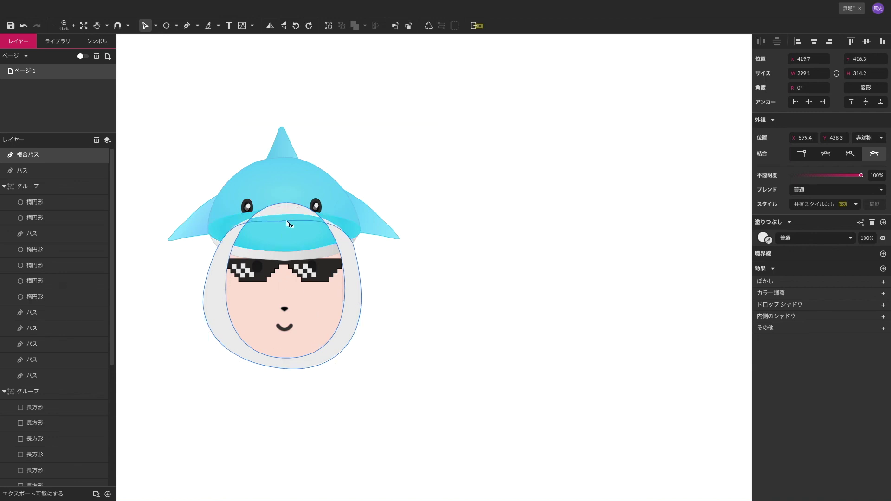
# Lower the ring's top nodes below the hat's eyes and adjust the curves along the inner sides
pyautogui.moveTo(286, 203); pyautogui.dragTo(282, 232)
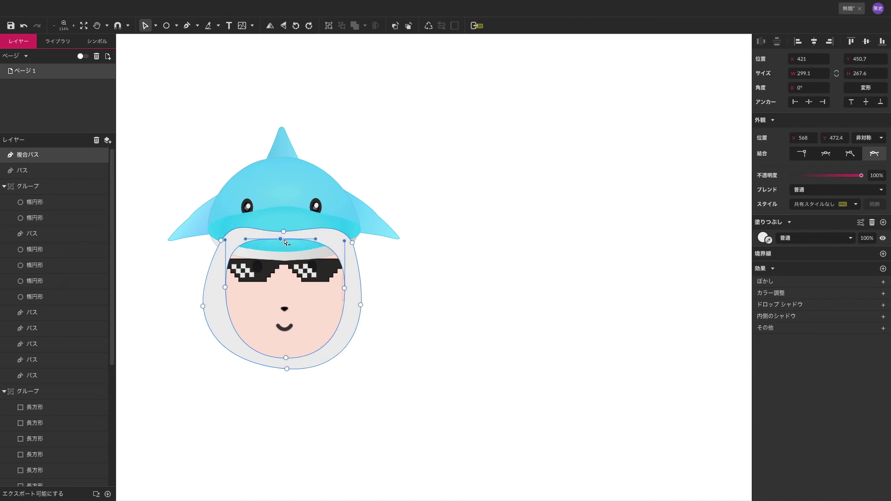
pyautogui.click(390, 267)
pyautogui.click(351, 301)
pyautogui.doubleClick(350, 301)
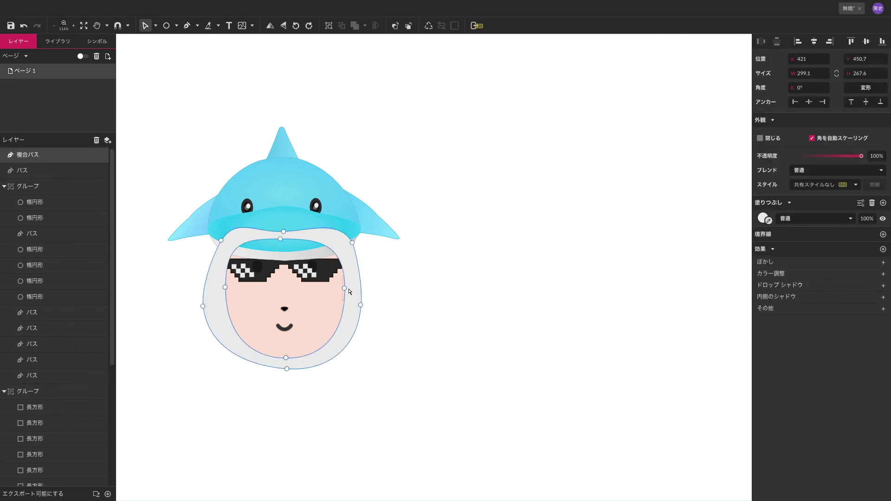
pyautogui.click(344, 288)
pyautogui.moveTo(339, 256); pyautogui.dragTo(342, 256)
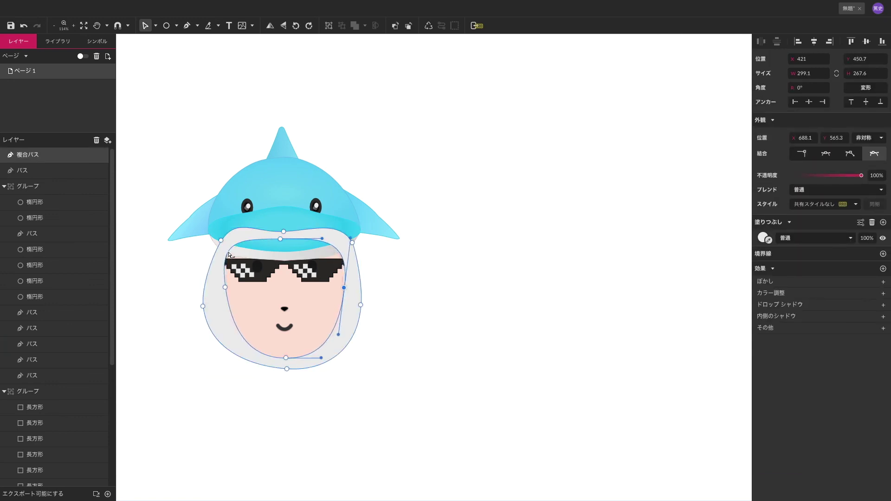
# Move the ring's outer side nodes inward to narrow the hood to about 281 px across at cheek level
pyautogui.click(531, 352)
pyautogui.click(205, 326)
pyautogui.moveTo(203, 307); pyautogui.dragTo(212, 307)
pyautogui.click(361, 305)
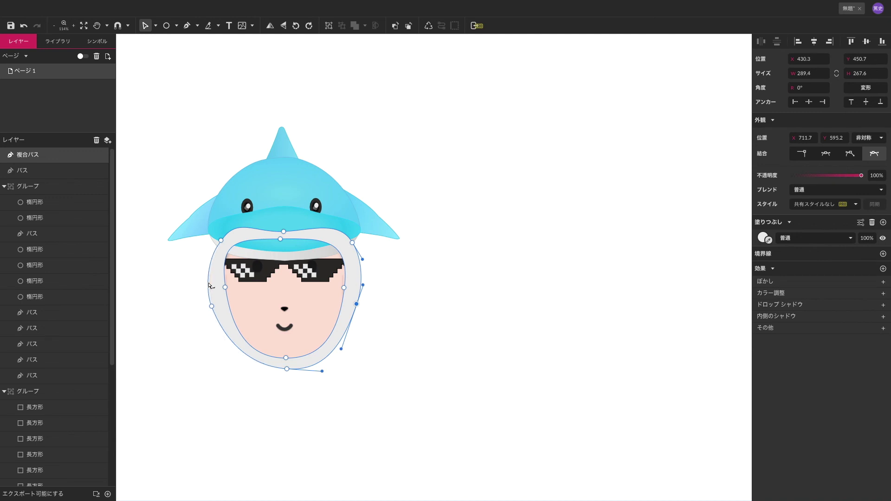
pyautogui.click(462, 319)
# Bring the dolphin hat group forward so it stacks in front of the ring
pyautogui.click(356, 319)
pyautogui.click(354, 215)
pyautogui.press('Escape')
pyautogui.click(507, 149)
pyautogui.click(309, 192)
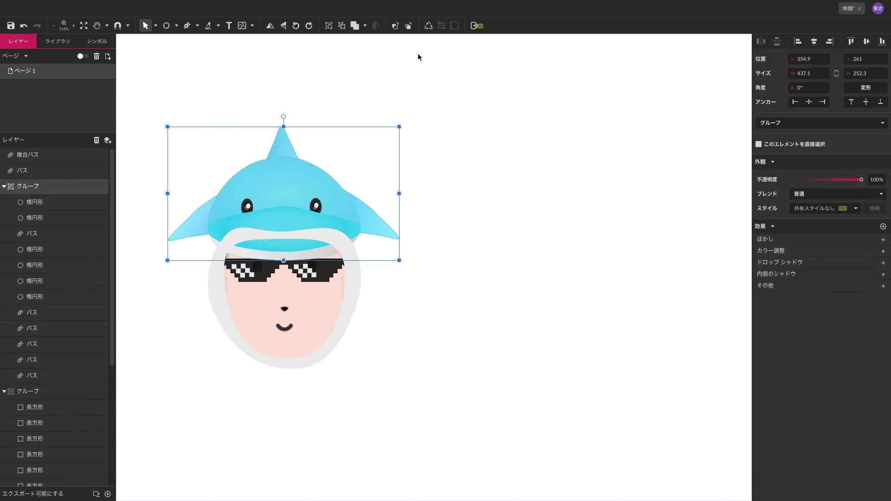
pyautogui.click(400, 26)
pyautogui.click(401, 27)
pyautogui.click(501, 226)
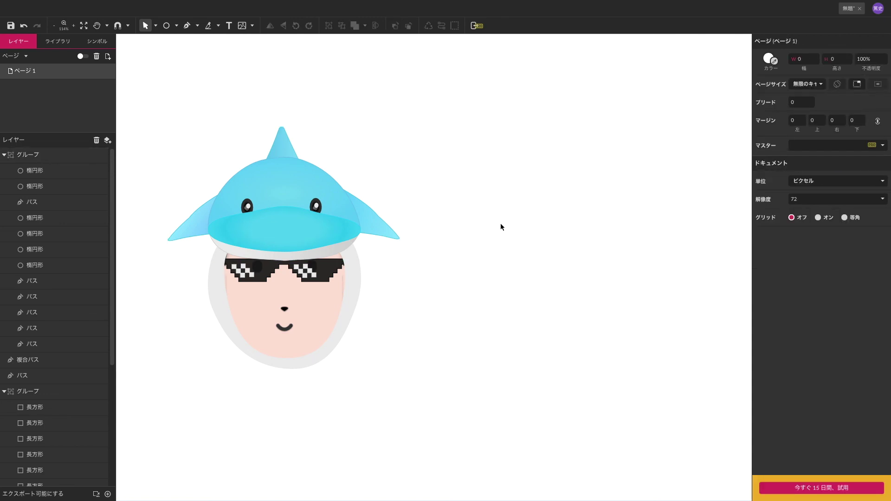
# Inspect the border settings of the white underside path inside the dolphin hat group
pyautogui.click(358, 237)
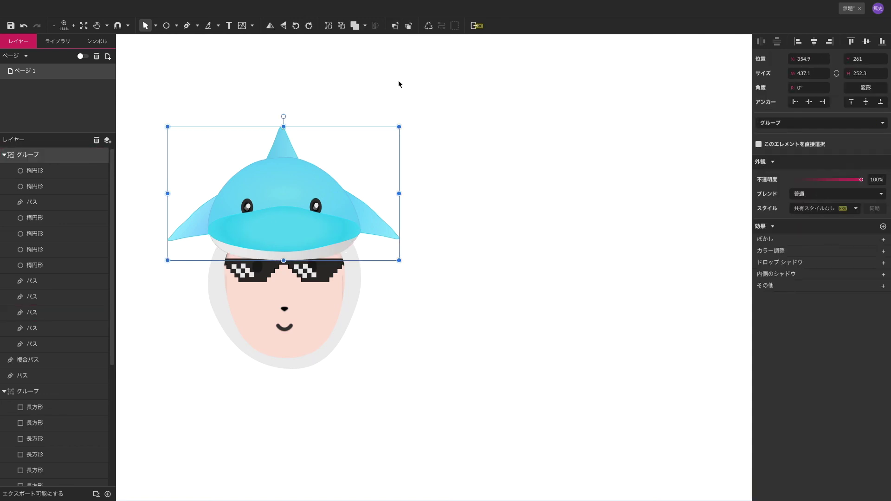
pyautogui.doubleClick(341, 249)
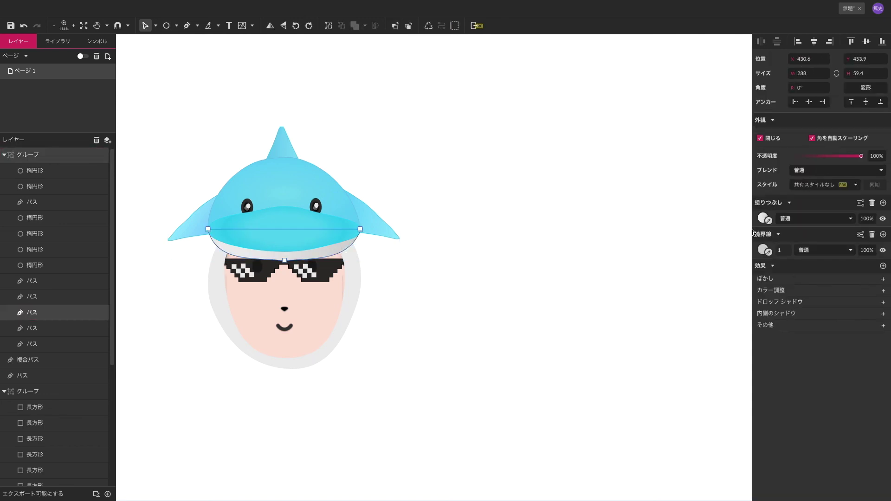
pyautogui.click(763, 250)
pyautogui.click(886, 253)
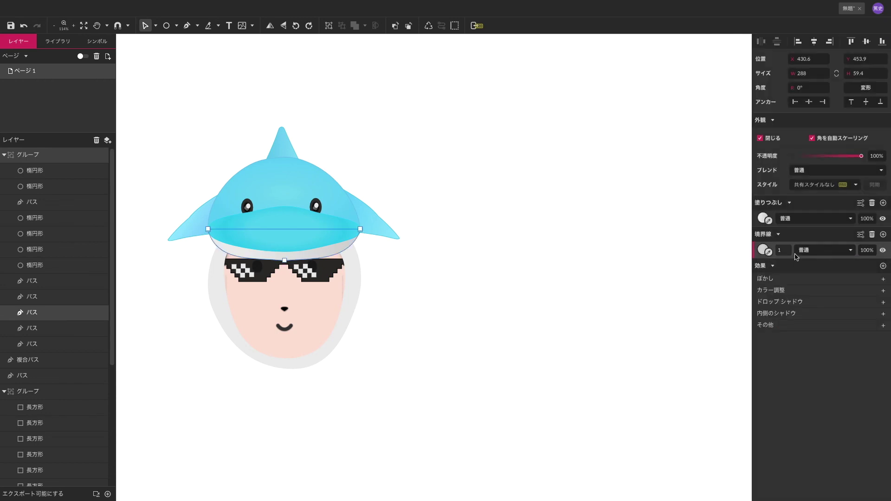
pyautogui.click(473, 304)
# Widen the hood ring to about 291 px by bulging its outer side curves over the ears, and nudge its inner right node inward
pyautogui.click(352, 261)
pyautogui.click(354, 243)
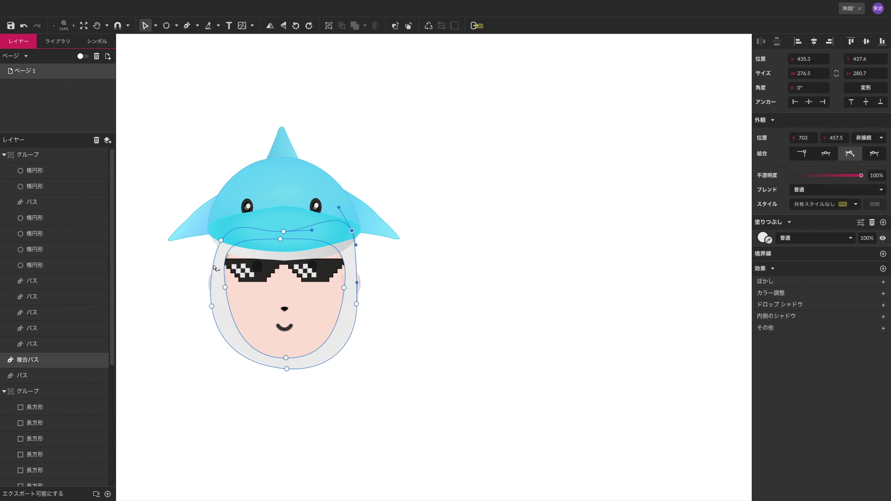
pyautogui.click(344, 287)
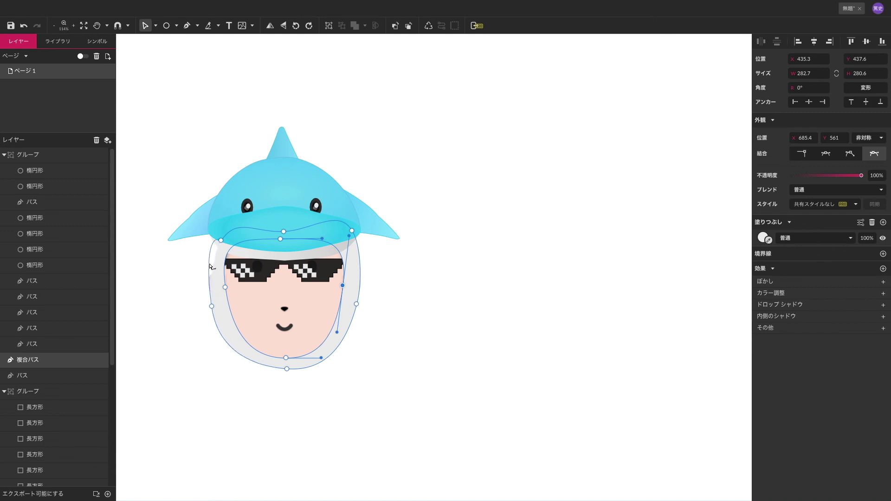
pyautogui.click(566, 377)
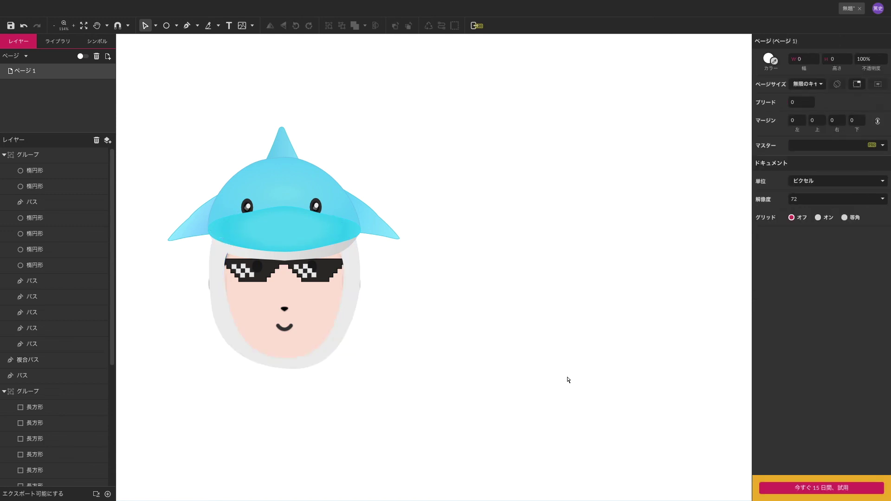
pyautogui.doubleClick(343, 288)
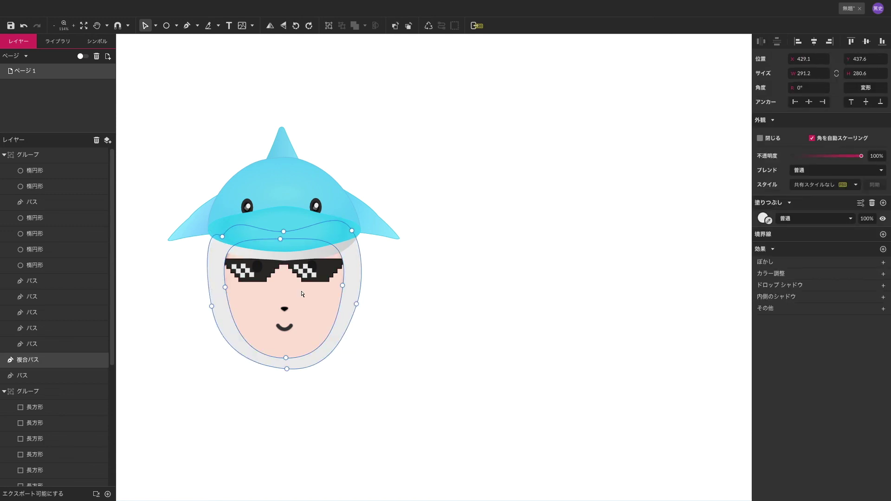
pyautogui.click(540, 318)
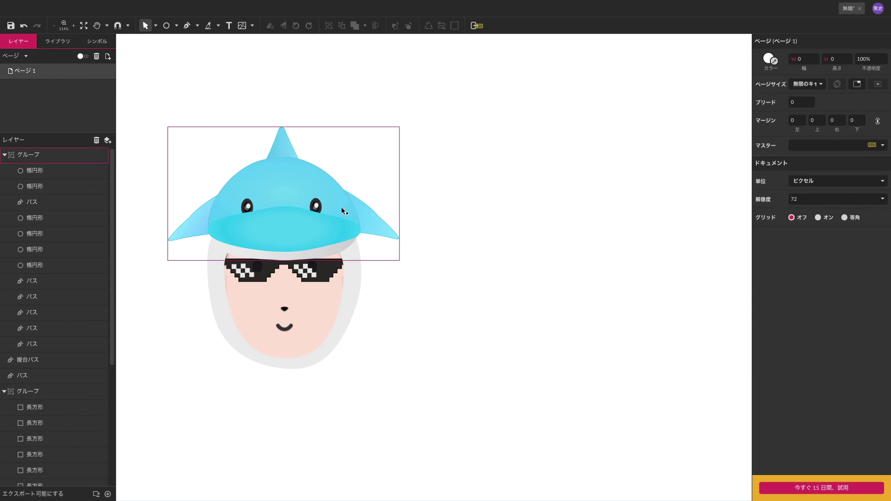
# Group the dolphin hat with the hood ring
pyautogui.click(342, 208)
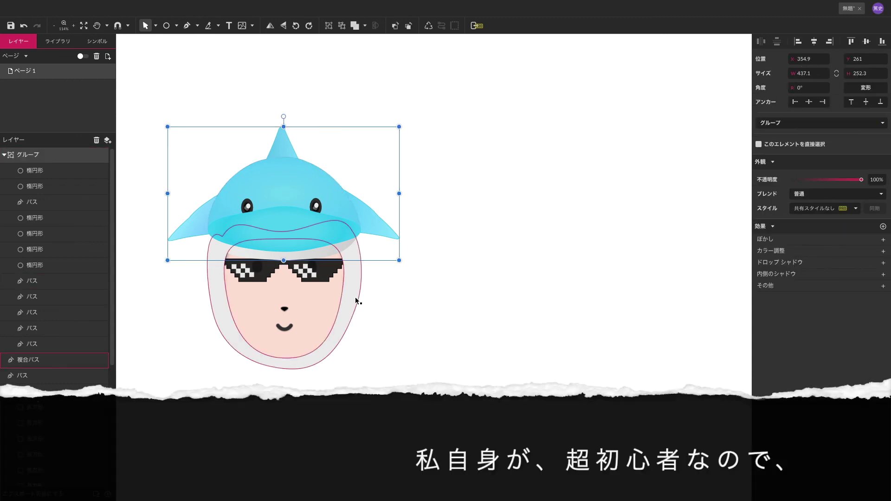
pyautogui.keyDown('shift'); pyautogui.click(357, 300); pyautogui.keyUp('shift')
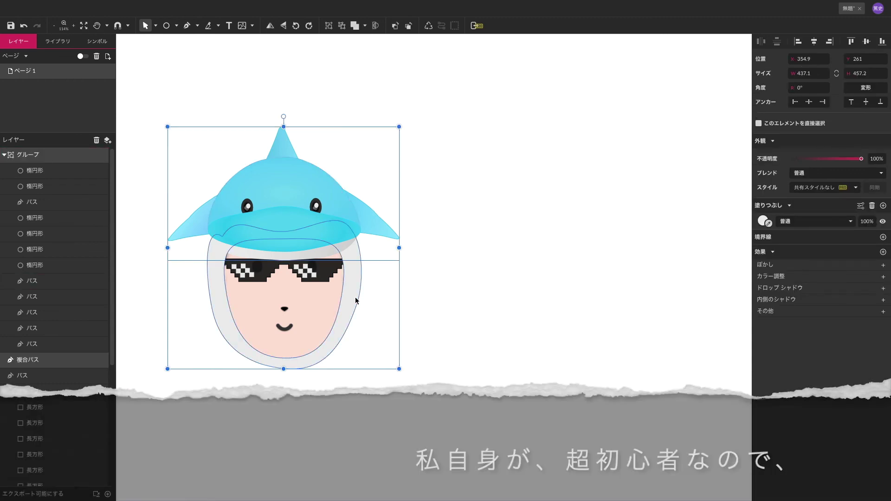
pyautogui.click(331, 26)
pyautogui.click(492, 221)
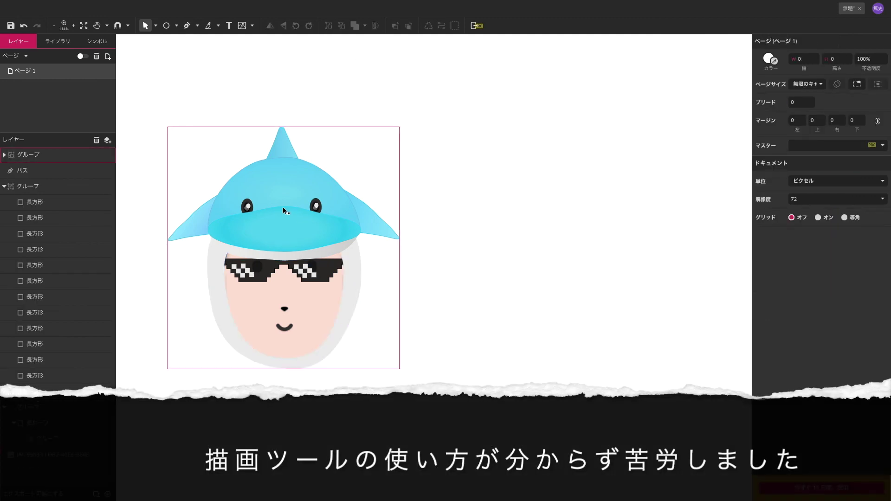
# Move the grouped hat and hood, plus the sunglasses, off the face onto the empty canvas beside it
pyautogui.moveTo(320, 192); pyautogui.dragTo(559, 193)
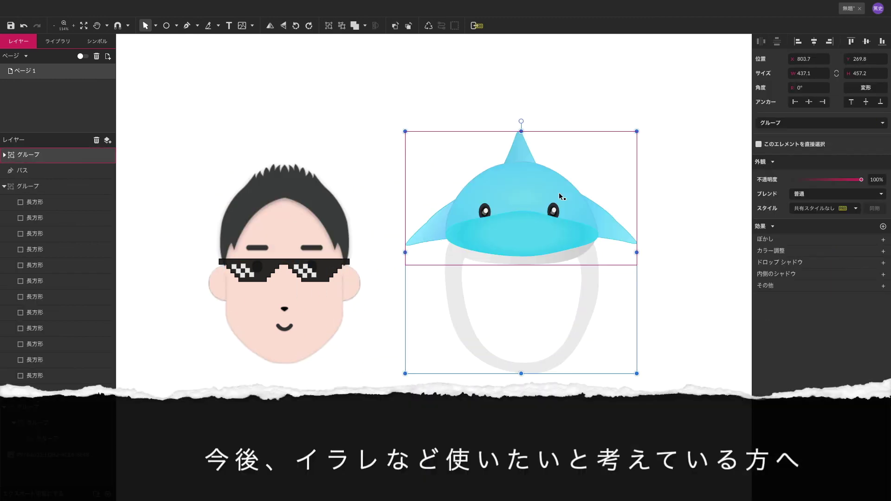
pyautogui.moveTo(330, 268); pyautogui.dragTo(564, 285)
pyautogui.click(411, 399)
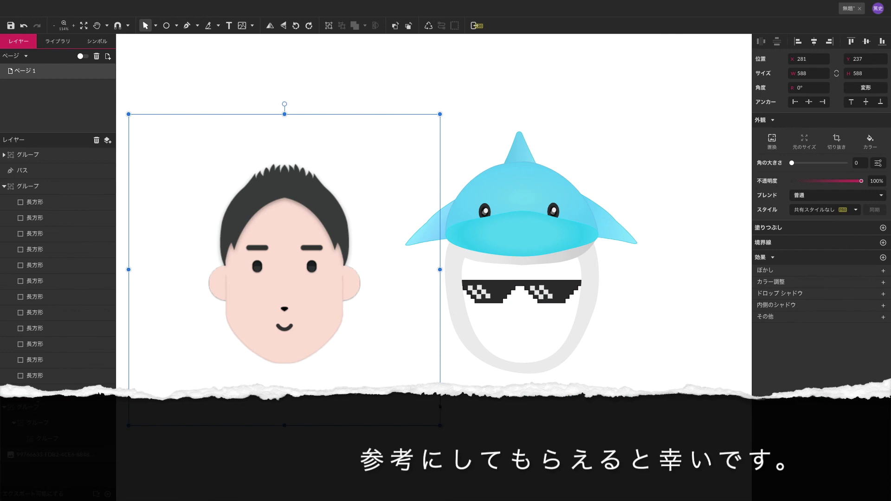
# Place the hat and hood group back over the head and fit the sunglasses over the eyes, just under the hat's brim
pyautogui.click(531, 205)
pyautogui.moveTo(531, 202); pyautogui.dragTo(312, 201)
pyautogui.press('Down')
pyautogui.press('Down')
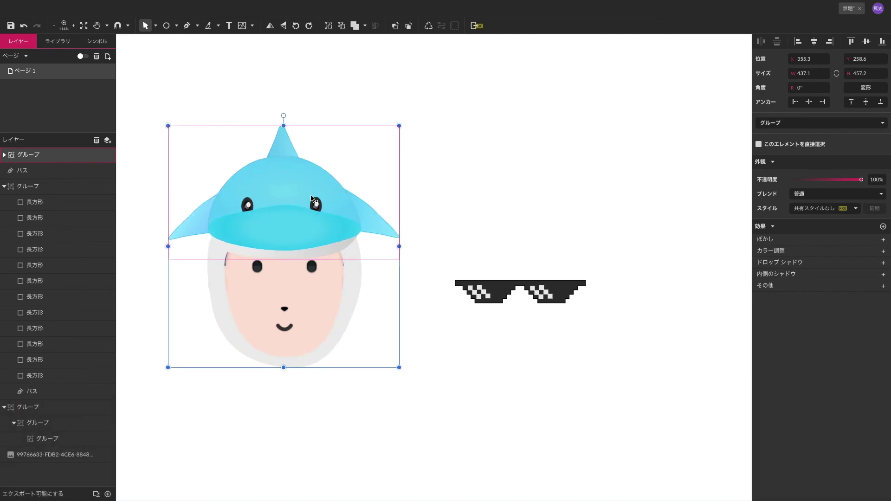
pyautogui.moveTo(554, 295); pyautogui.dragTo(318, 271)
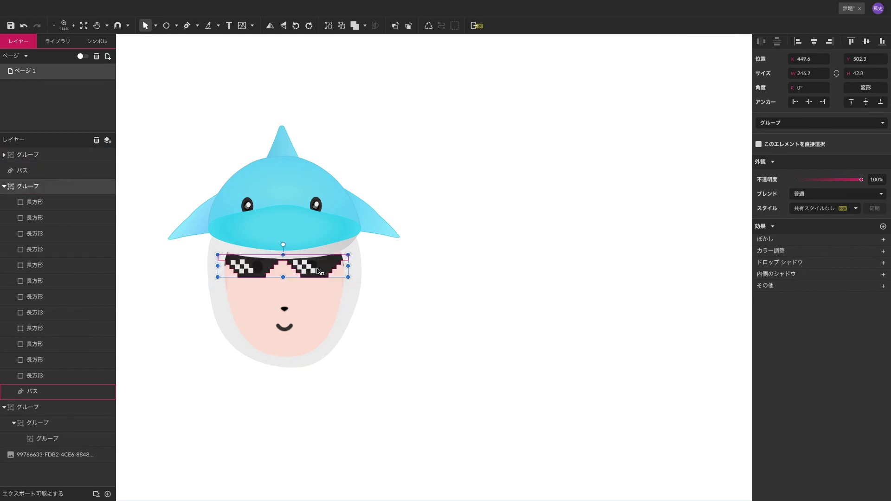
pyautogui.click(507, 267)
# Examine the finished illustration up close and as a whole, checking how the hat, hood and sunglasses fit the face
pyautogui.click(333, 293)
pyautogui.scroll(5, 333, 293)
pyautogui.scroll(-2, 333, 293)
pyautogui.scroll(-2, 335, 297)
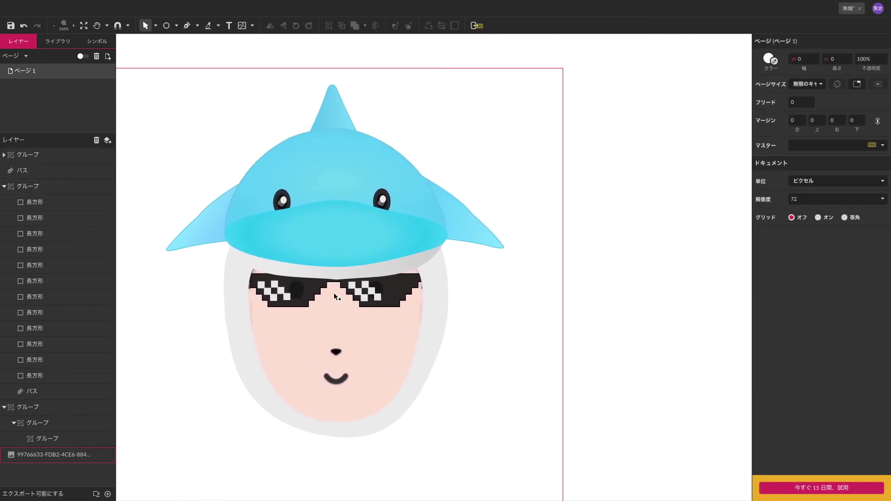
pyautogui.scroll(-1, 335, 296)
pyautogui.click(335, 296)
pyautogui.scroll(3, 335, 295)
pyautogui.scroll(-3, 338, 294)
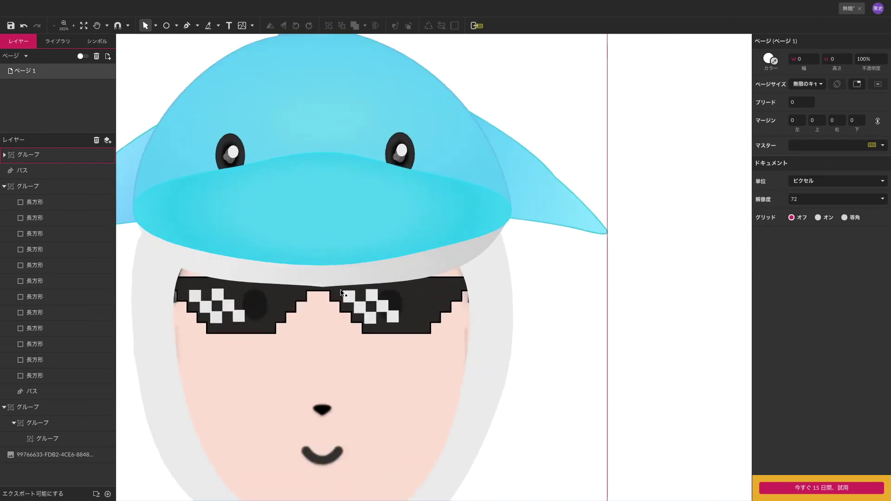
pyautogui.scroll(-3, 341, 293)
pyautogui.scroll(10, 342, 294)
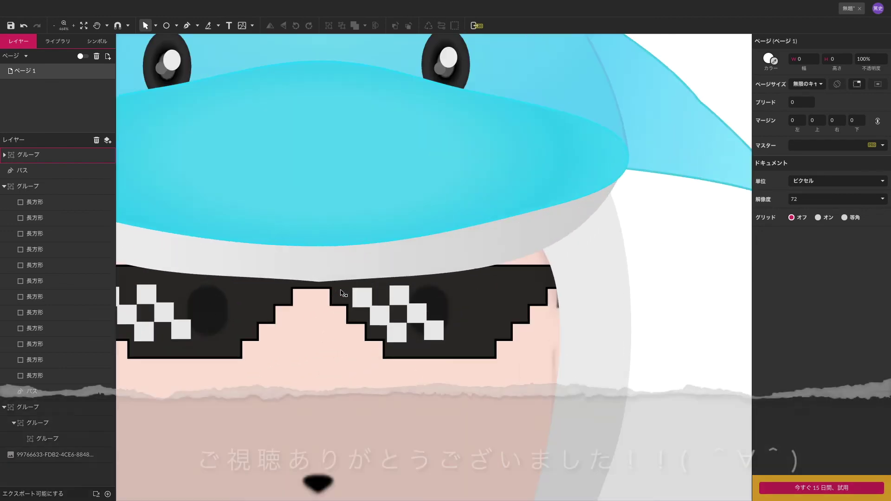
pyautogui.scroll(-12, 341, 291)
pyautogui.scroll(10, 341, 291)
pyautogui.scroll(-12, 341, 293)
pyautogui.scroll(9, 341, 293)
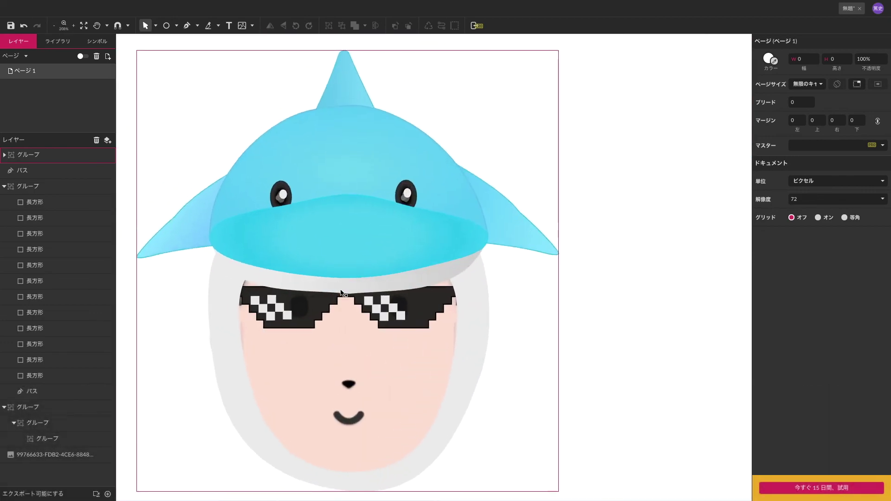